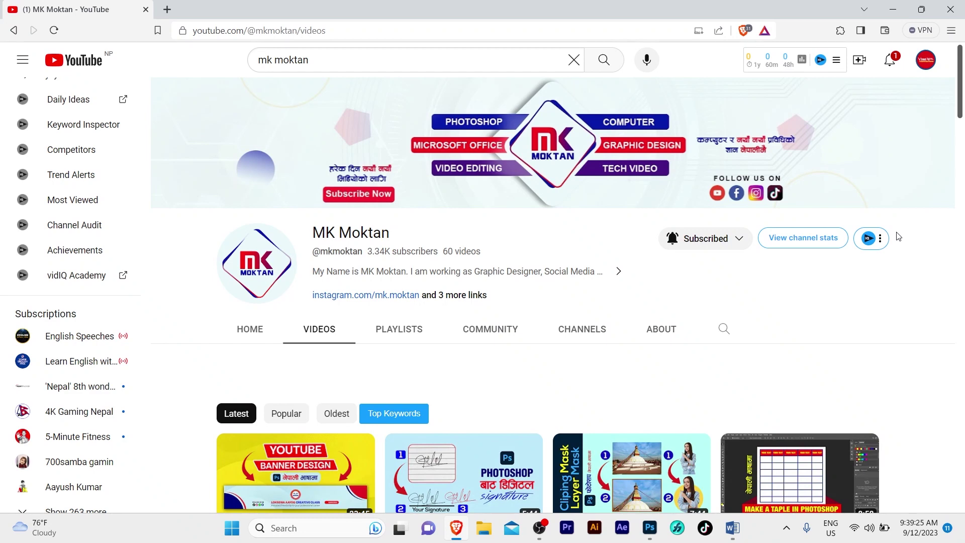
- Scroll down through the YouTube channel's Videos grid to browse the uploaded tutorials
scroll(897, 236, "down", 5)
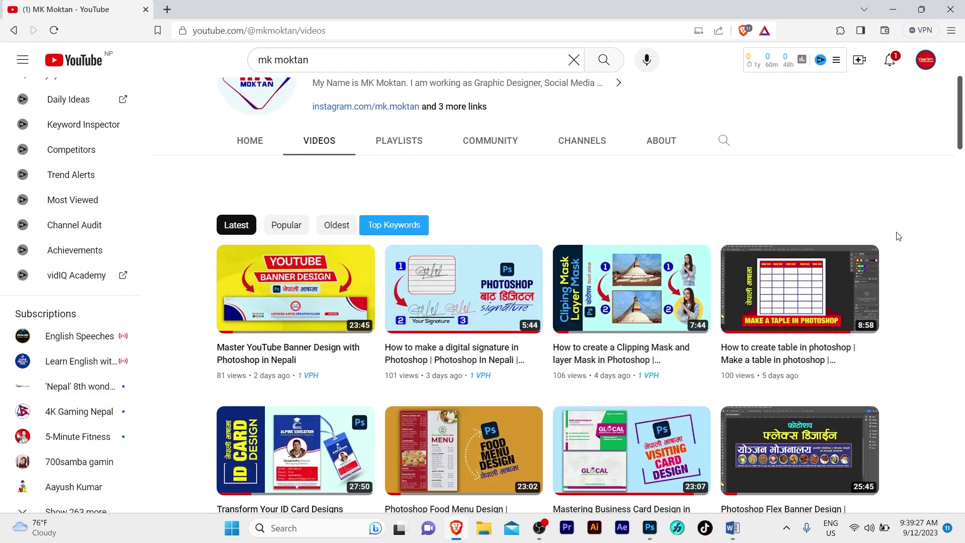
scroll(898, 237, "down", 1)
scroll(898, 236, "down", 1)
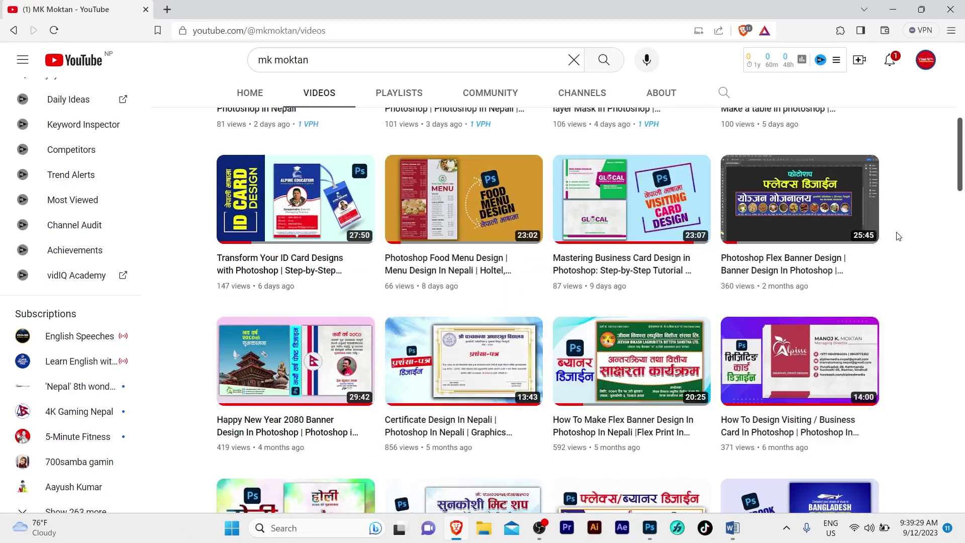
scroll(898, 236, "down", 4)
scroll(898, 236, "down", 3)
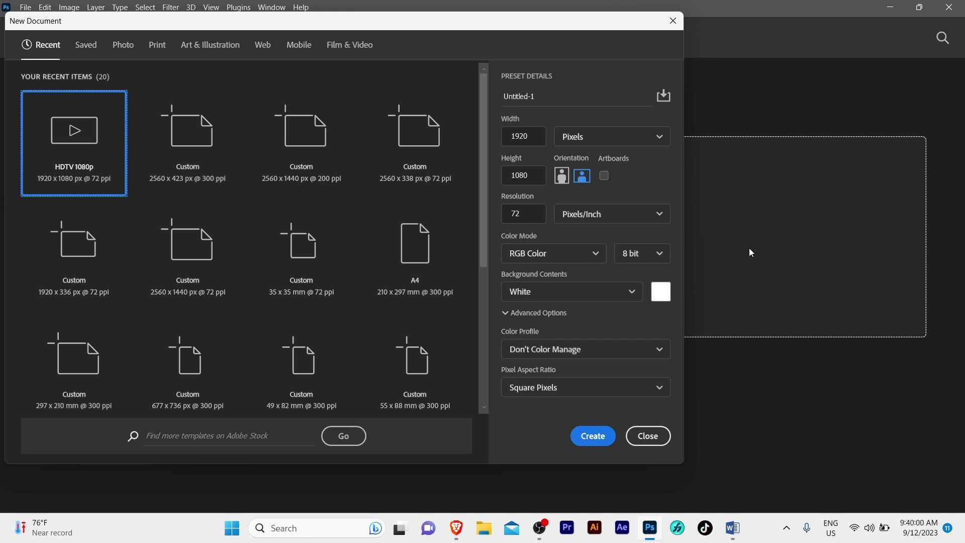
- Set the new document size to 60 × 48 inches
left_click(528, 136)
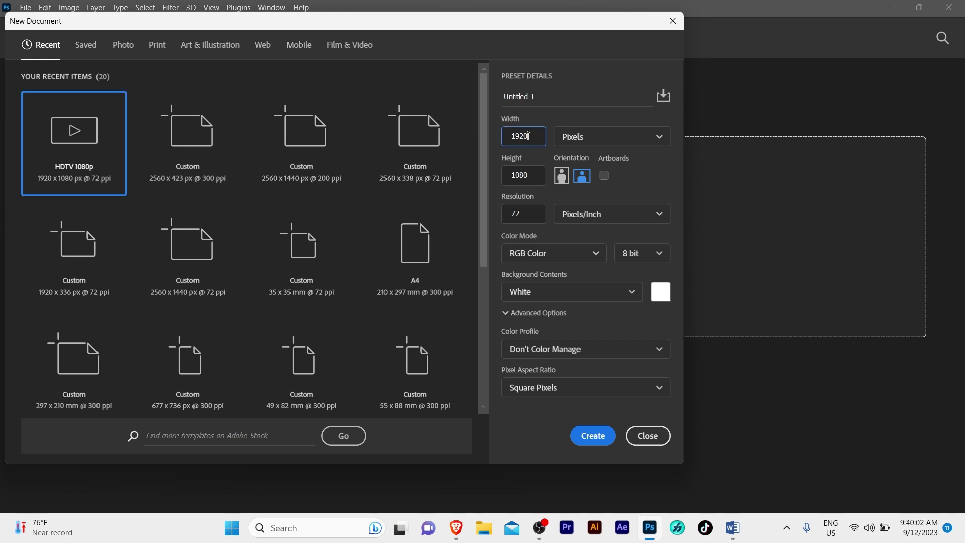
double_click(534, 134)
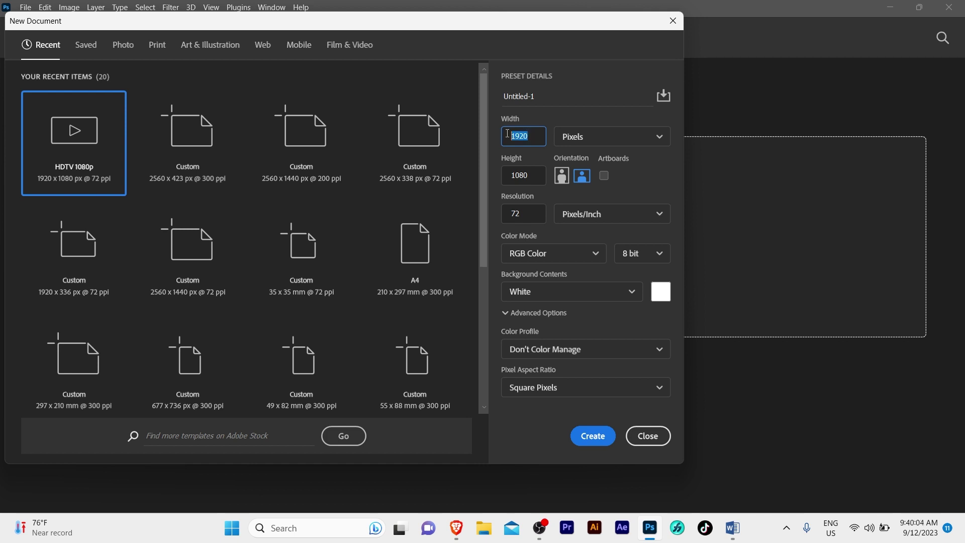
left_click(577, 137)
left_click(583, 181)
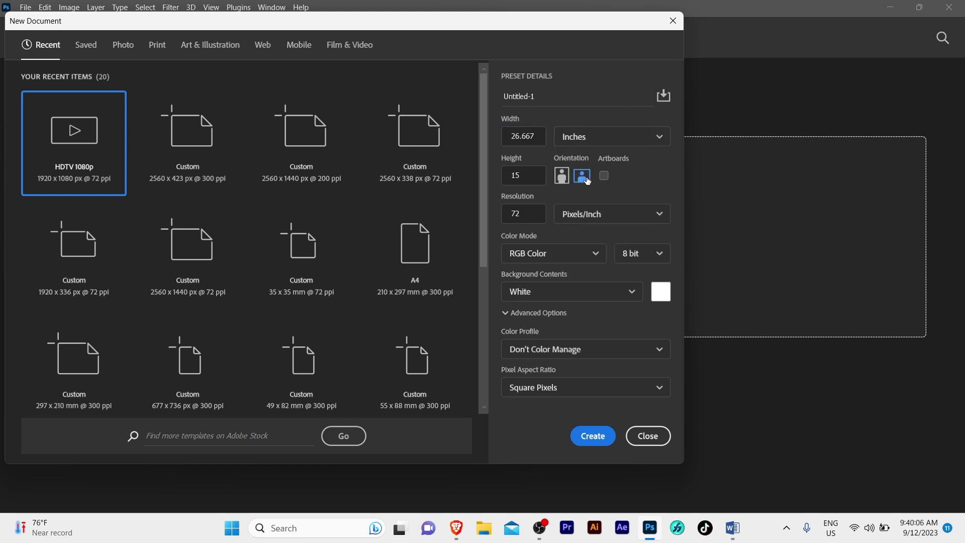
left_click(537, 136)
double_click(537, 136)
type("60")
double_click(535, 175)
type("48")
- Choose CMYK Color mode at 72 ppi resolution and create the document
left_click(538, 213)
left_click(567, 257)
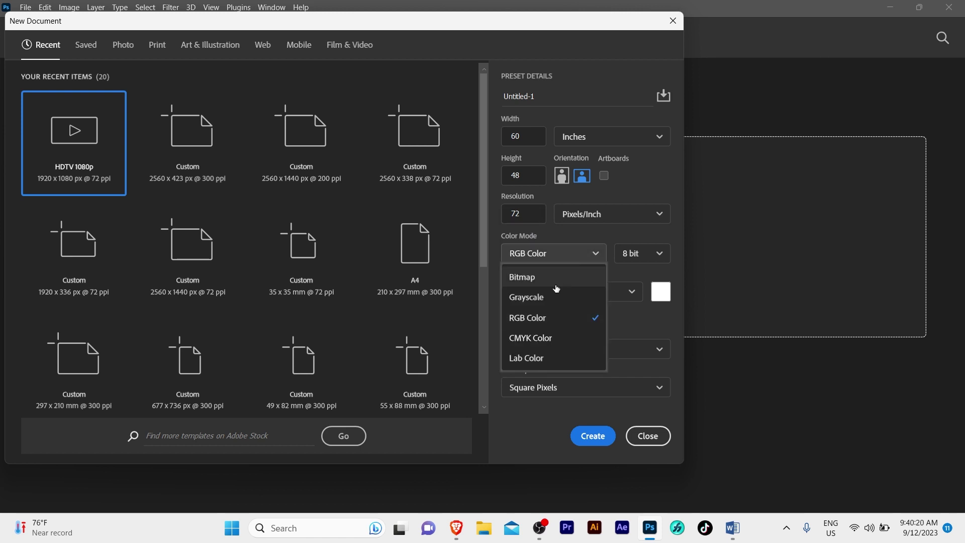
left_click(550, 336)
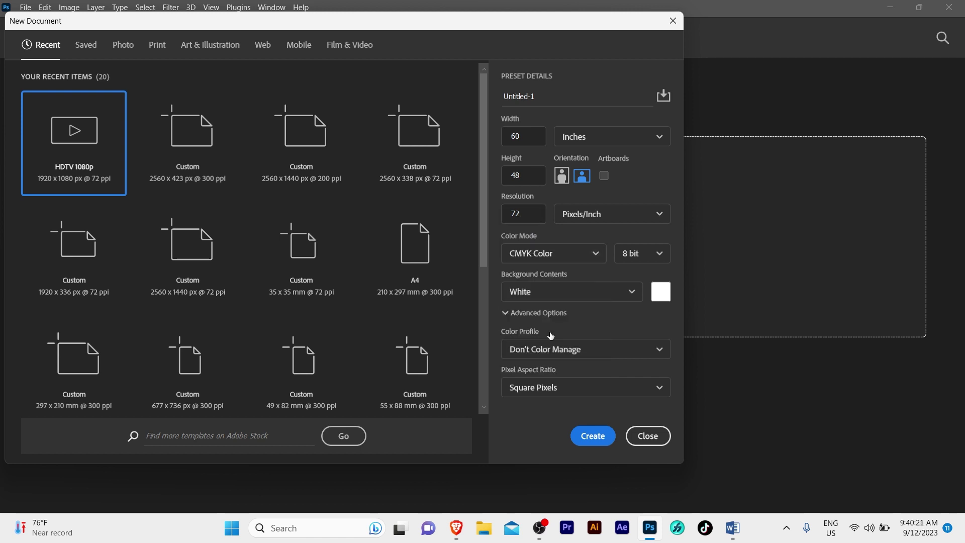
left_click(534, 213)
left_click(591, 435)
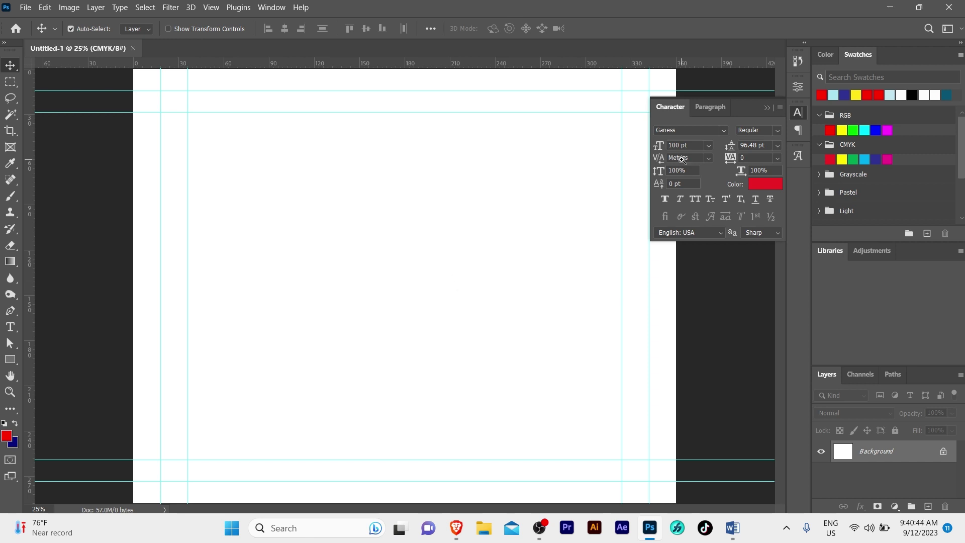
- Close the character panel, zoom to 25%, and add a red placeholder text layer
key("z")
left_click(768, 107)
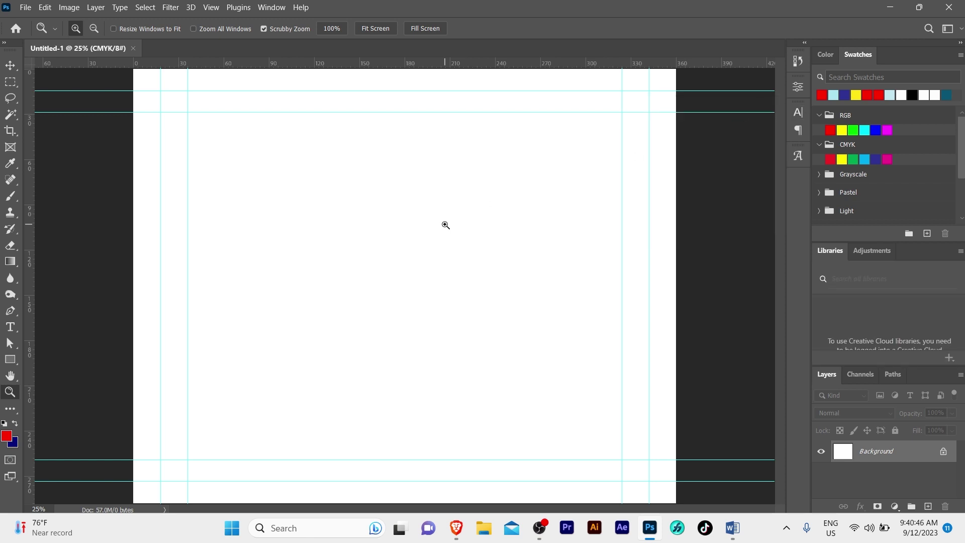
key("ctrl+minus")
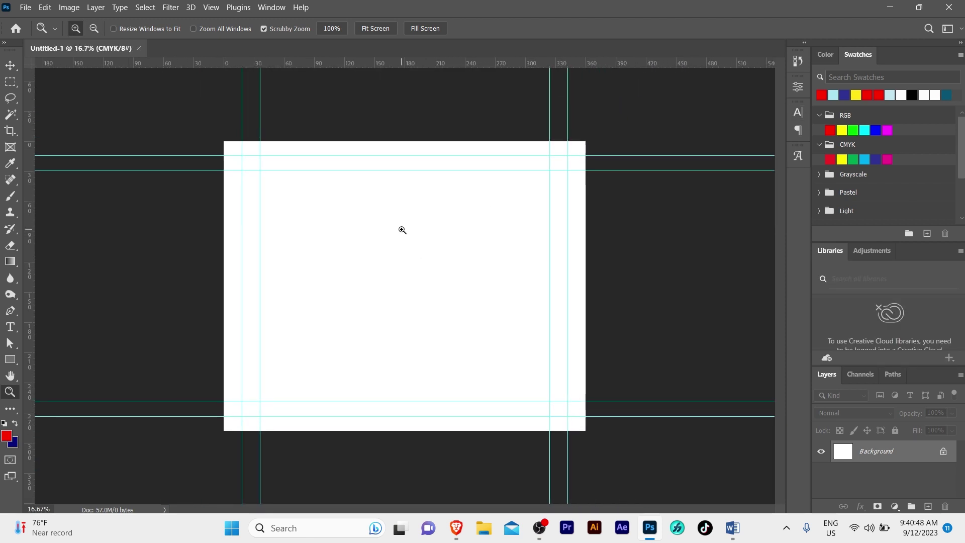
key("ctrl+plus")
key("v")
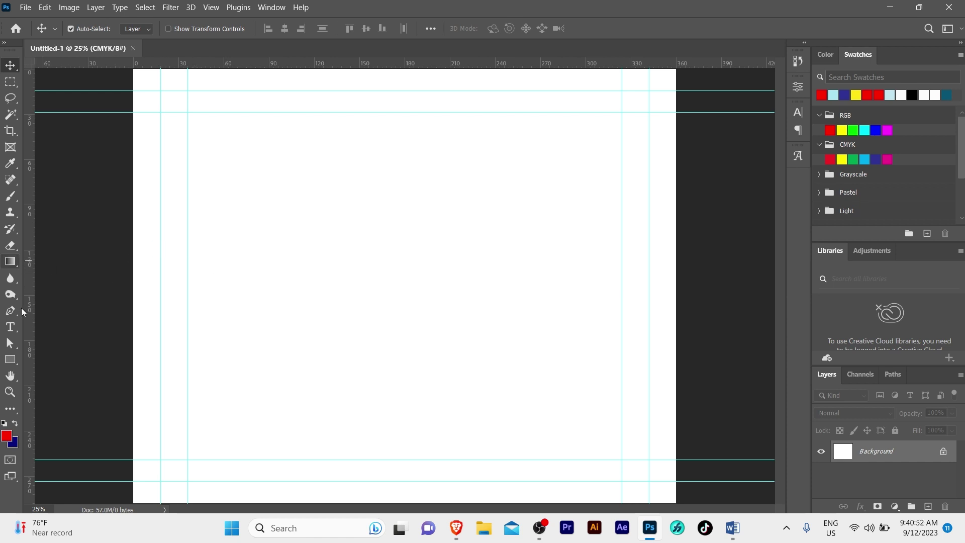
left_click(16, 328)
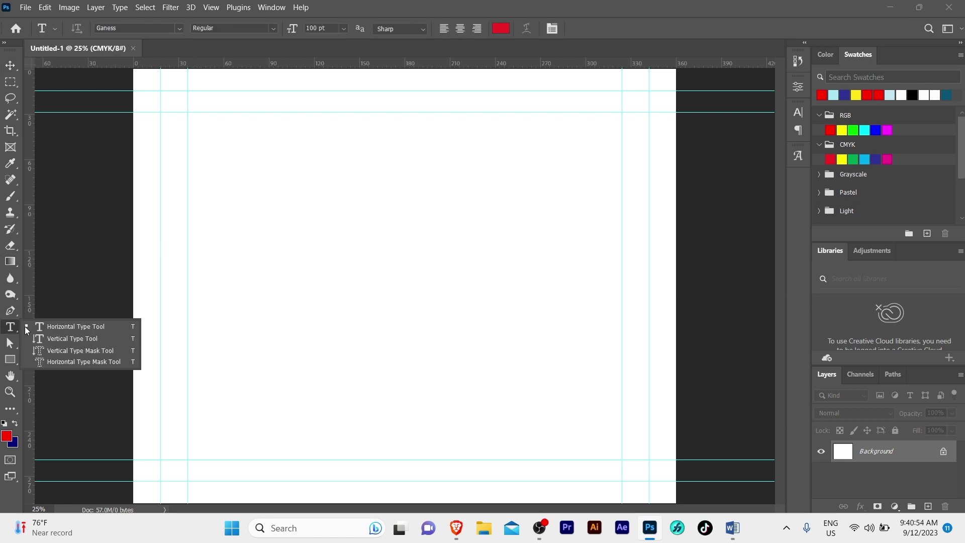
left_click(37, 326)
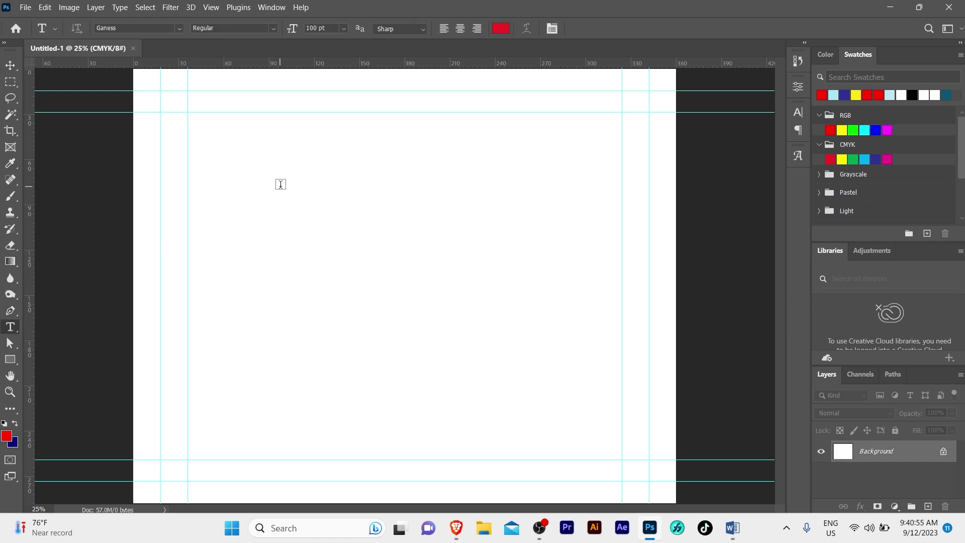
left_click(246, 180)
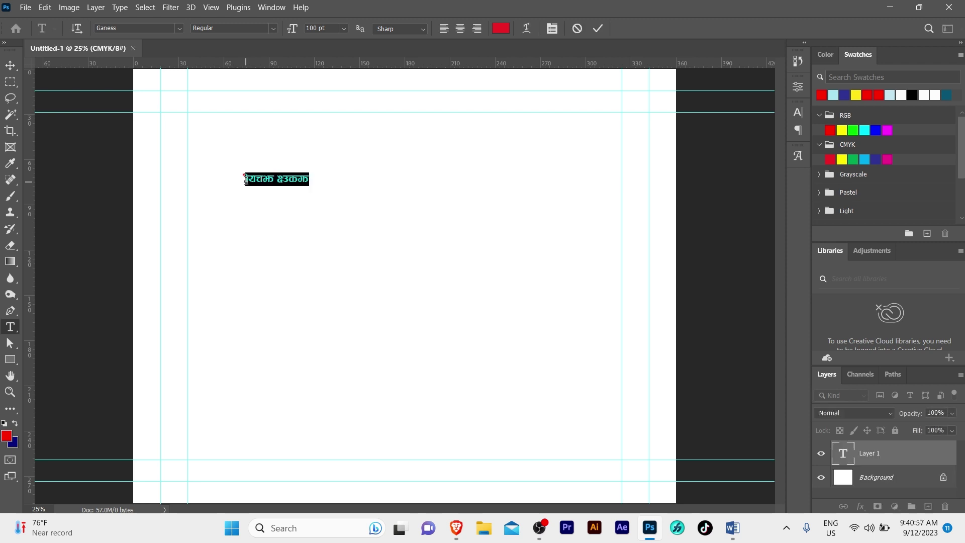
left_click(10, 65)
- Enlarge the placeholder text to about 184%, then select the title होटल छाप्रो in Word
mouse_move(281, 179)
left_mouse_down()
mouse_move(271, 199)
mouse_move(353, 217)
left_mouse_up()
key("ctrl")
key("ctrl+t")
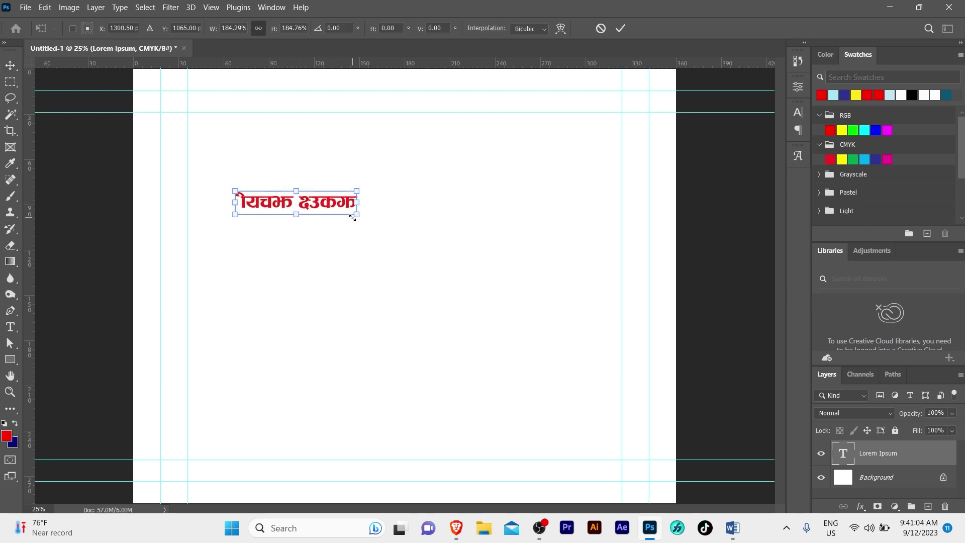
key("Return")
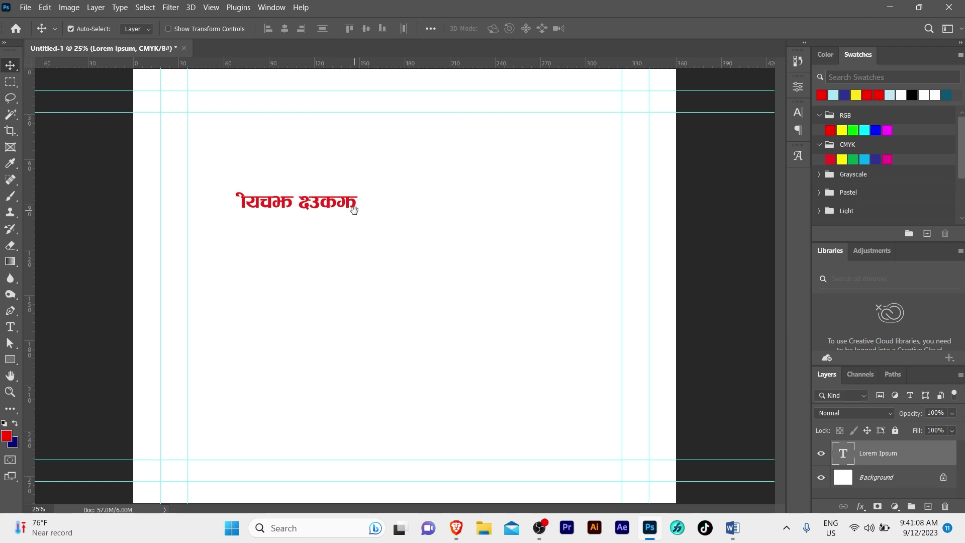
left_click_drag(338, 208, 342, 202)
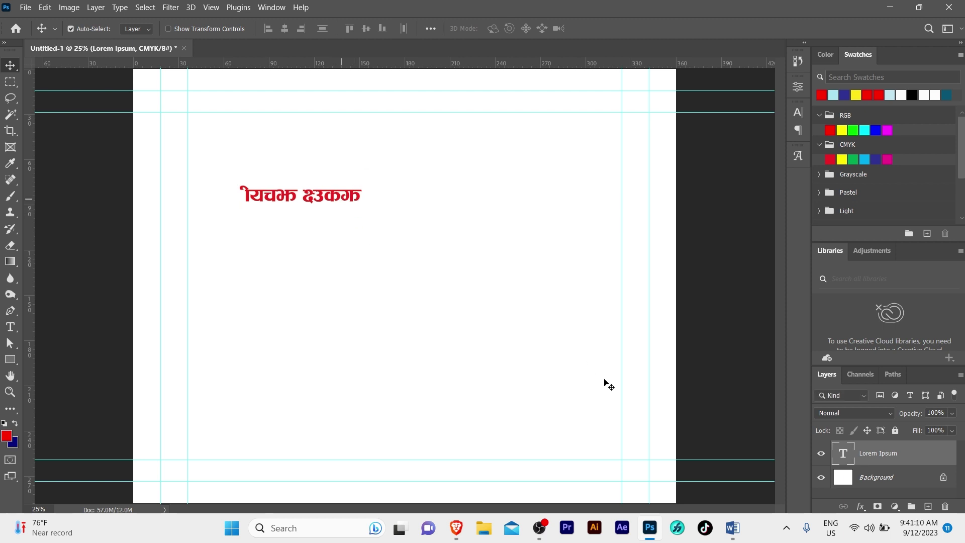
left_click(733, 539)
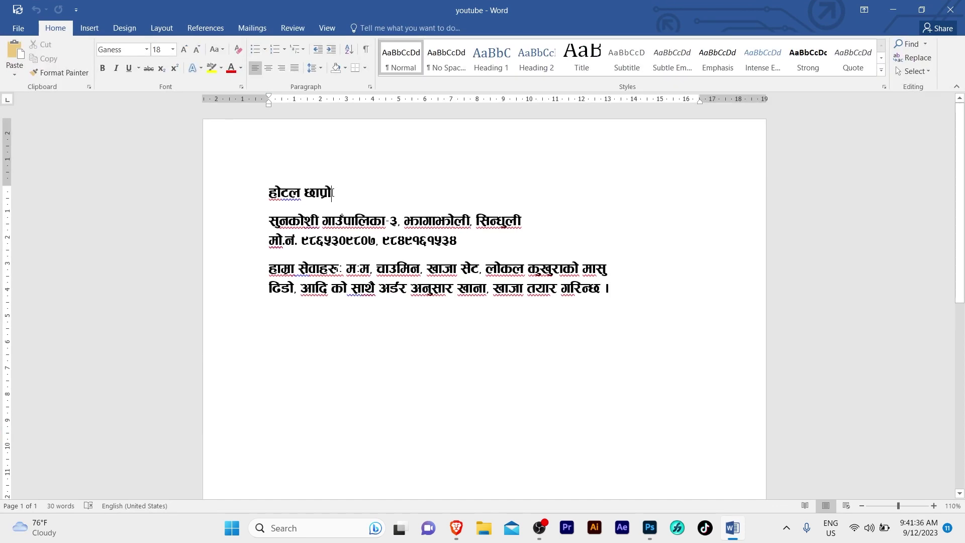
left_click(252, 188)
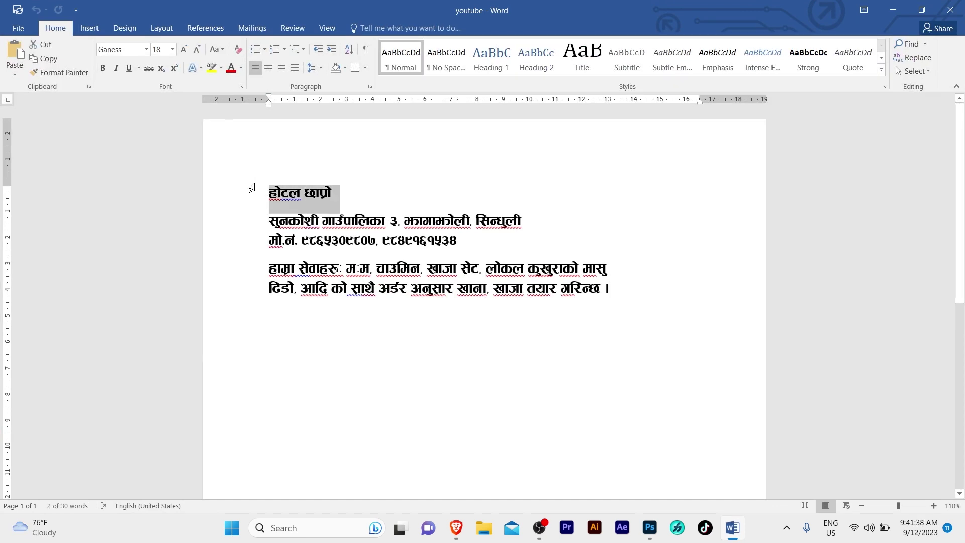
- Replace the placeholder with the pasted title होटल छाप्रो and move it top-left
left_click(649, 527)
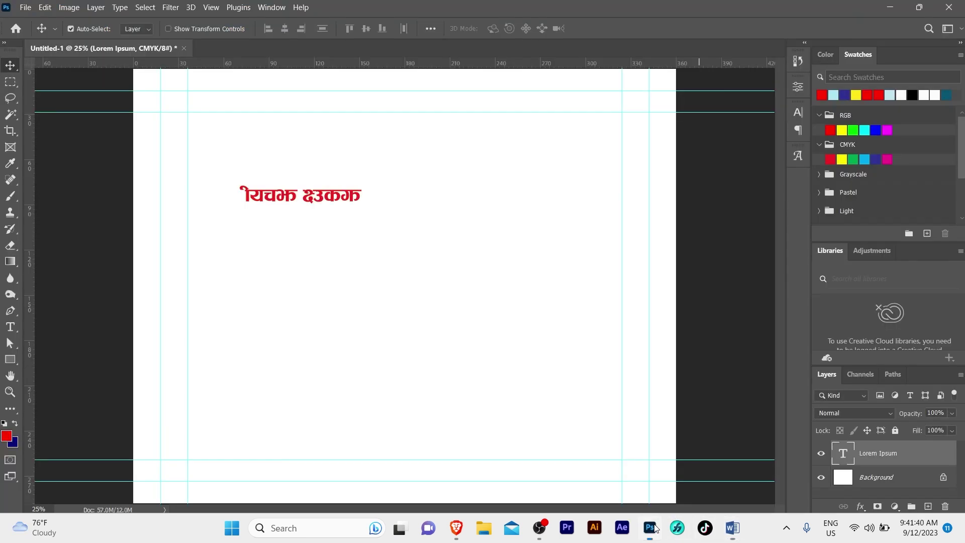
double_click(308, 201)
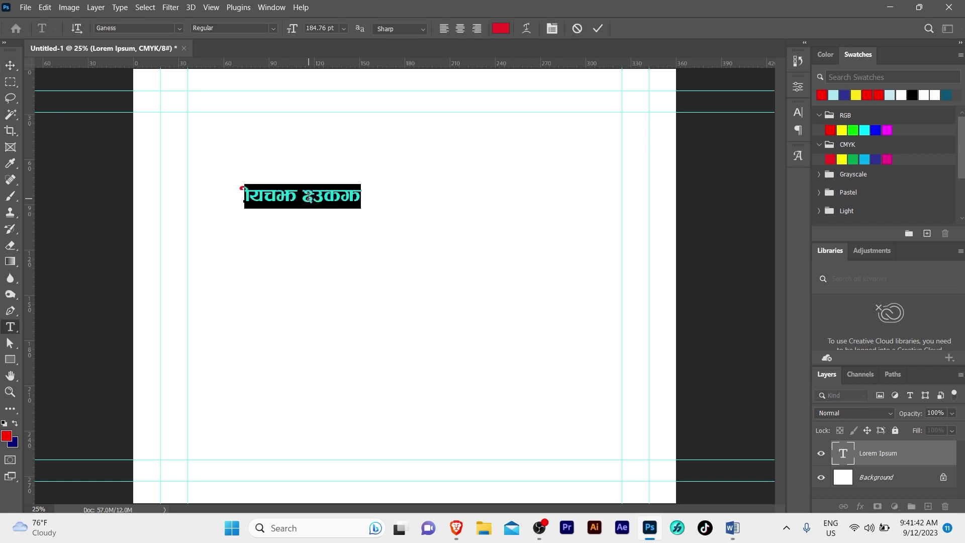
left_click(308, 201)
type("होटल छाप्रो")
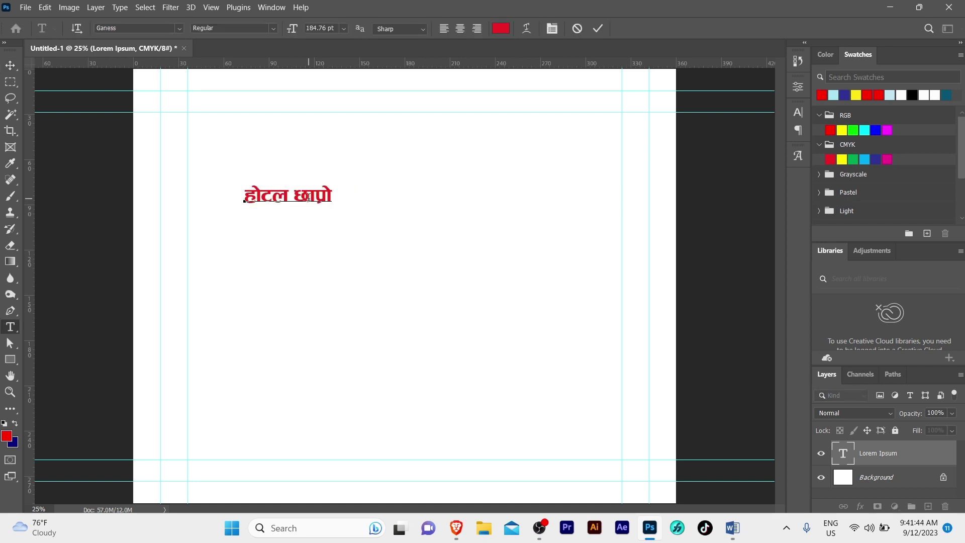
key("ctrl+Return")
key("v")
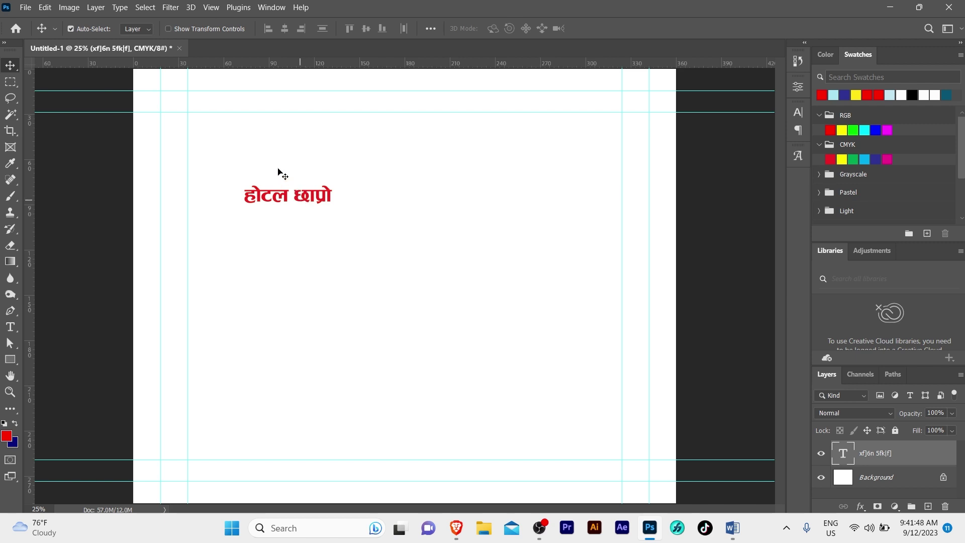
left_click_drag(295, 200, 205, 120)
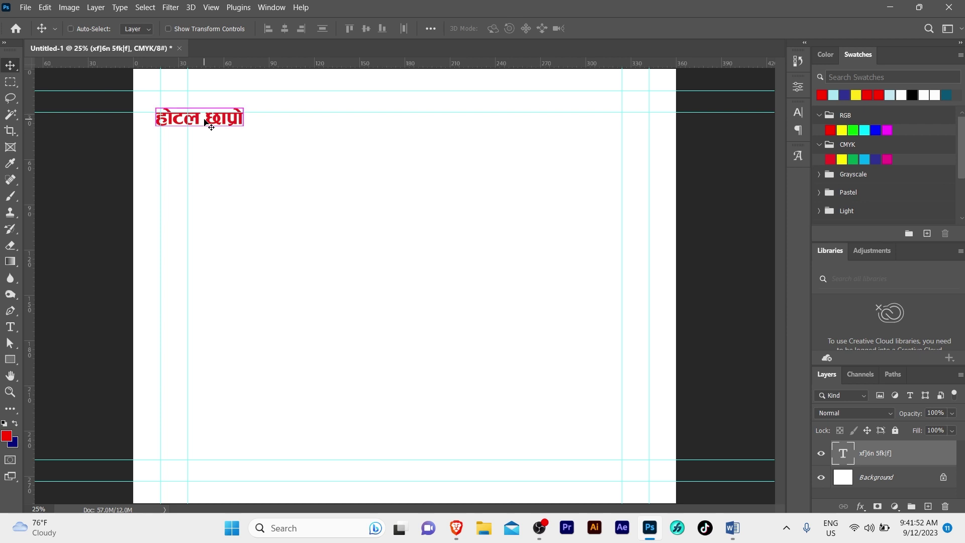
- Enlarge the title to span the banner width and centre it horizontally
key("ctrl+t")
left_click_drag(251, 135, 666, 191)
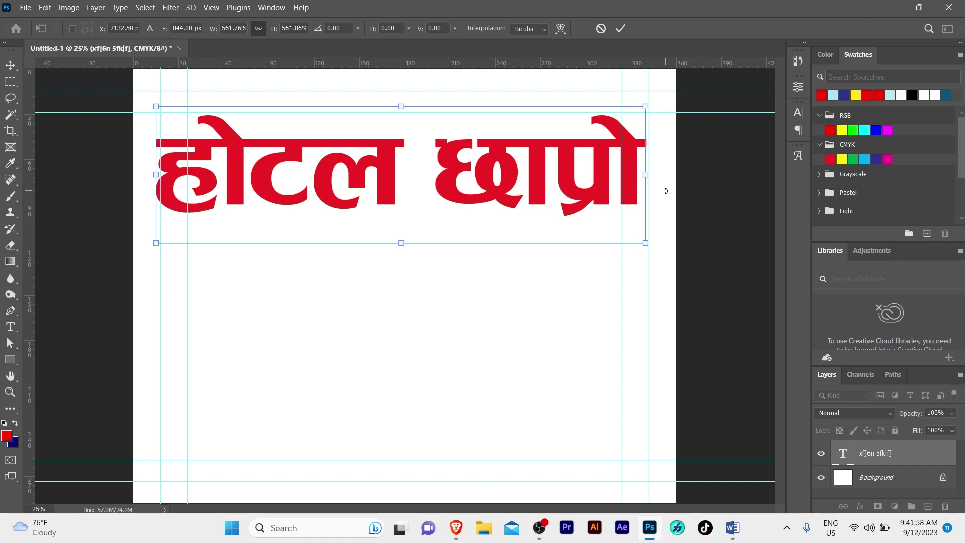
key("Return")
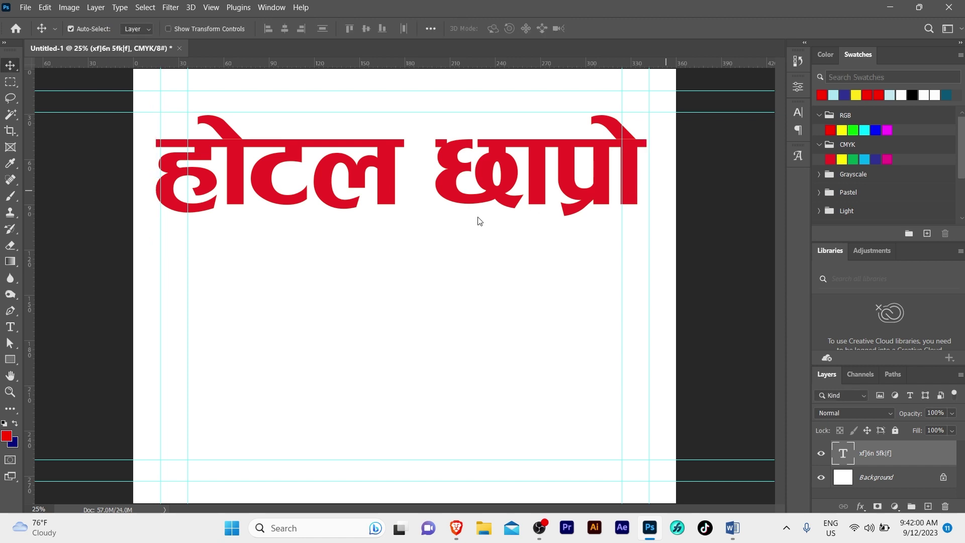
left_click(394, 222, "ctrl+alt")
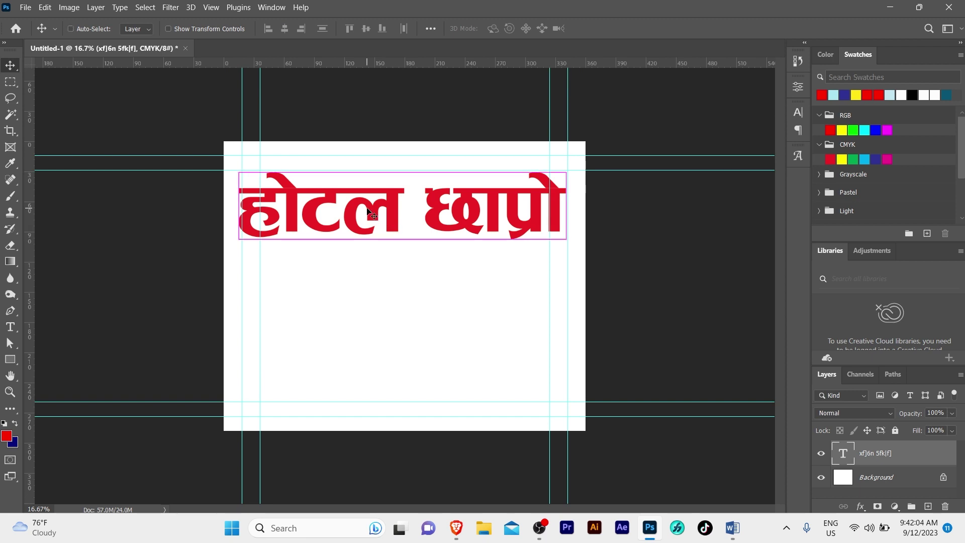
key("ctrl+a")
left_click(284, 29)
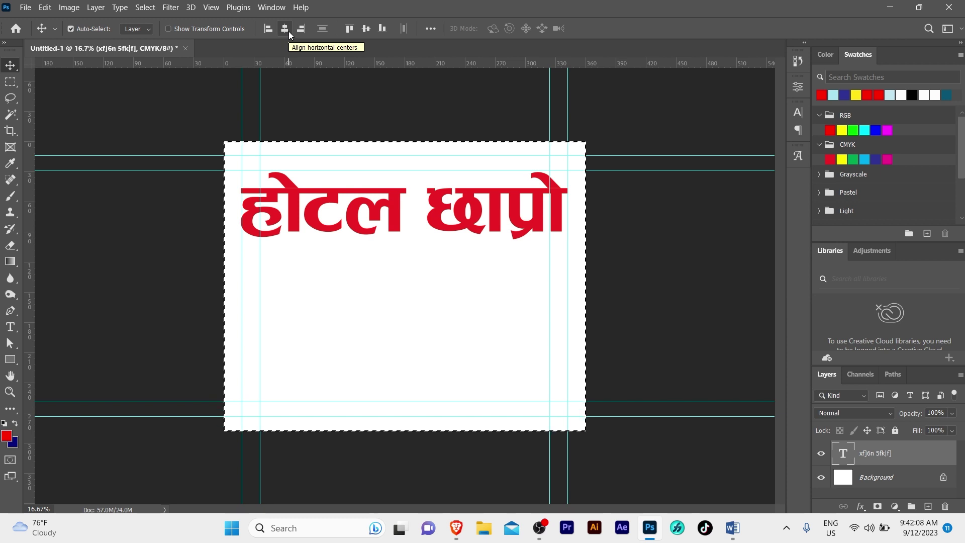
key("ctrl+d")
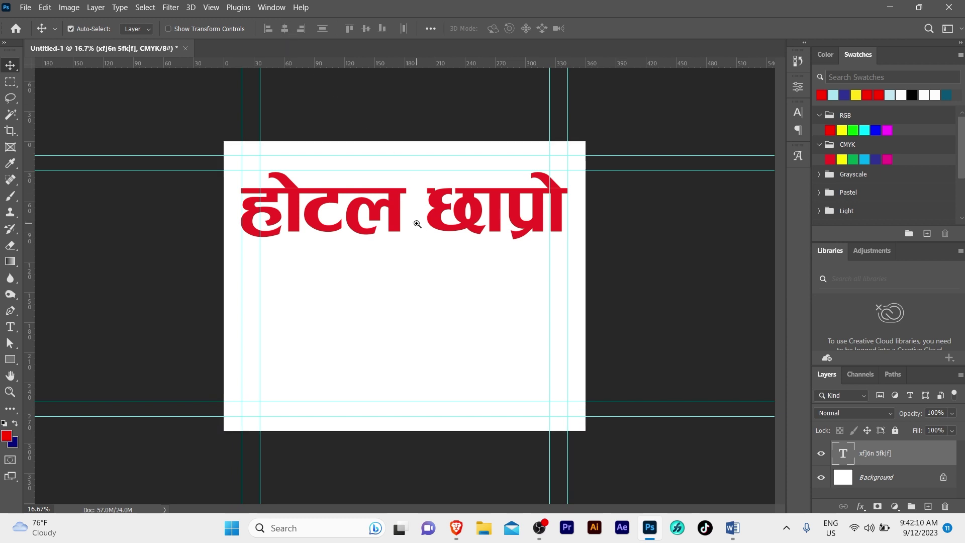
- Duplicate the title just below the original and shrink the copy to about a third
key("ctrl+plus")
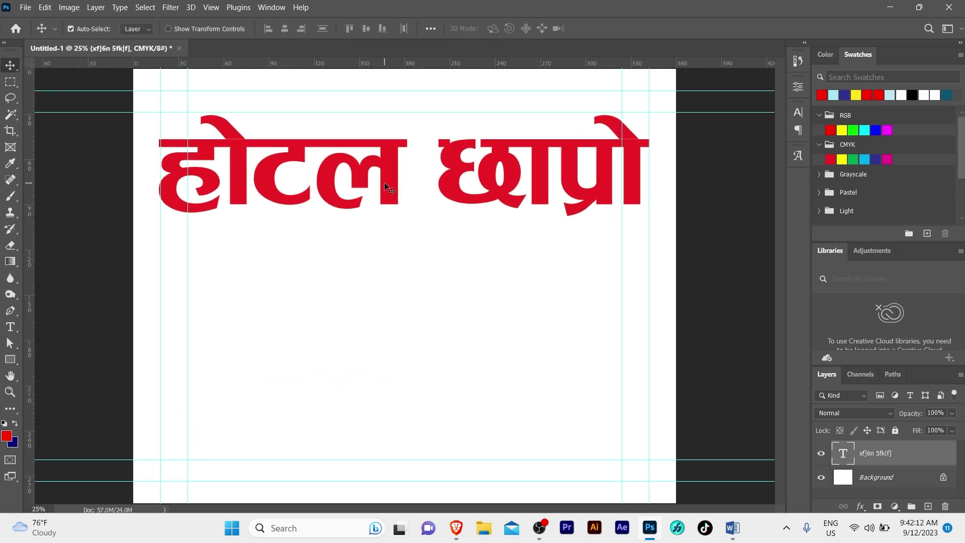
left_click_drag(383, 170, 387, 293)
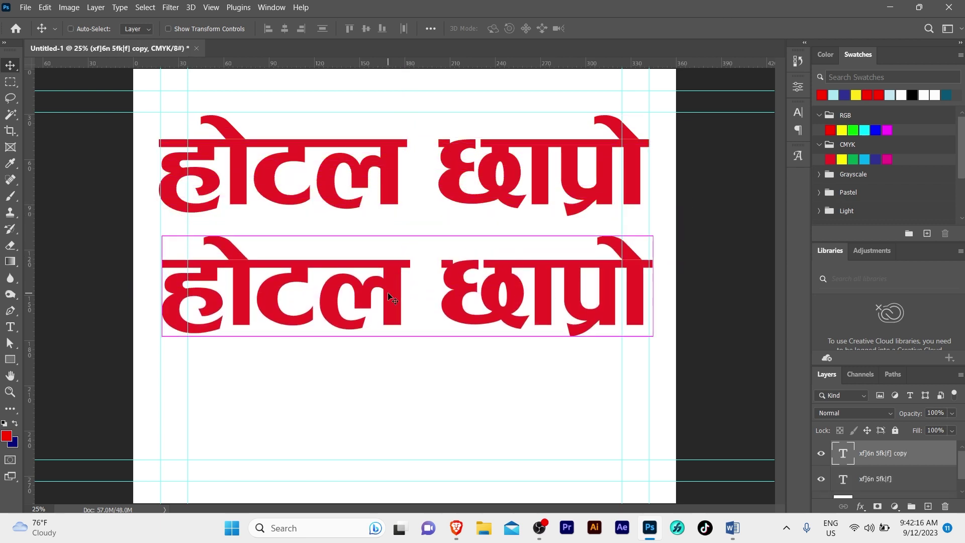
key("ctrl+t")
left_click_drag(650, 361, 324, 265)
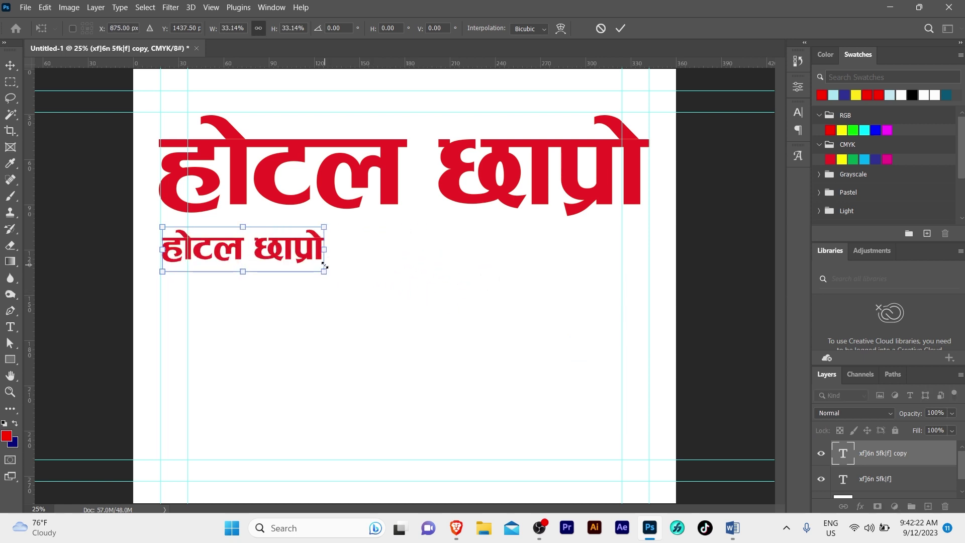
key("Return")
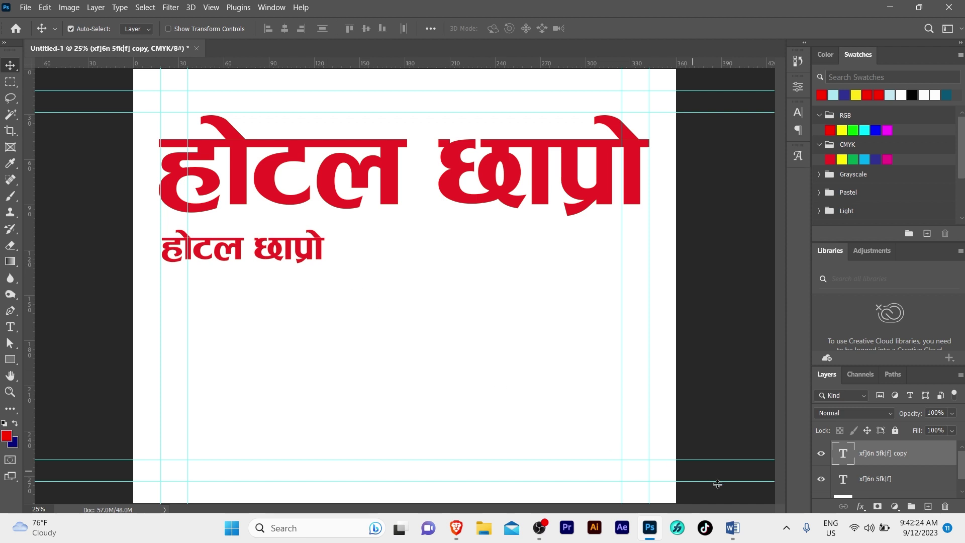
left_click(731, 527)
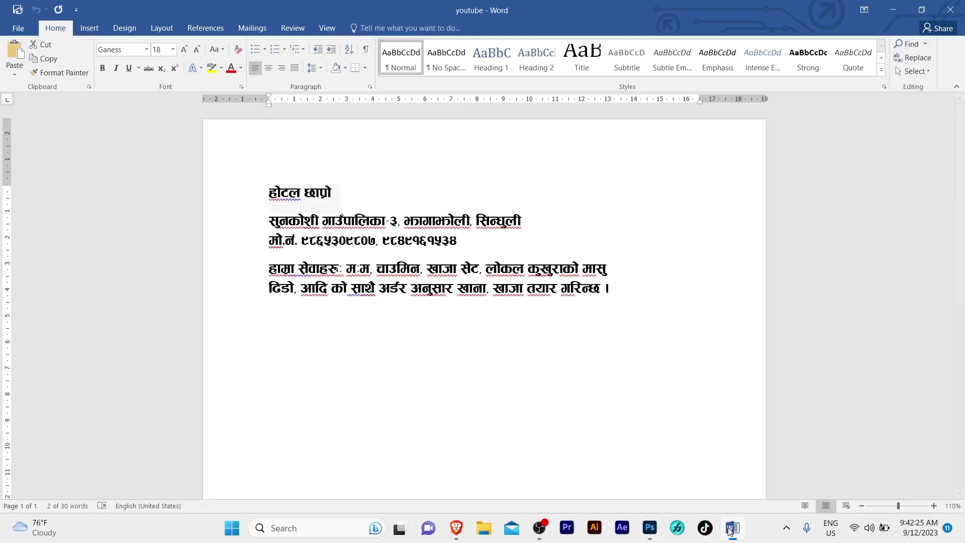
- Select the address and phone-number lines in the Word notes, then return to Photoshop
left_click(270, 221)
left_click_drag(269, 221, 456, 240)
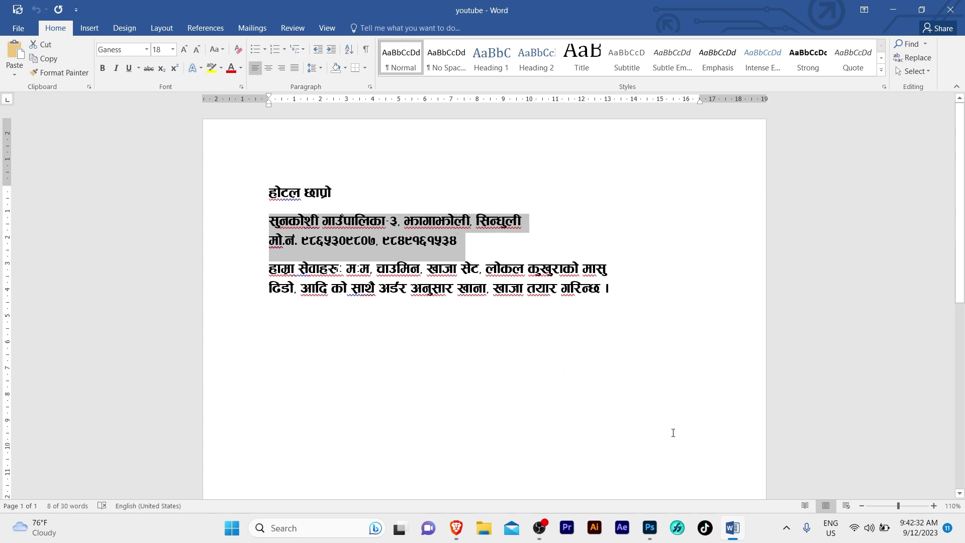
left_click(650, 528)
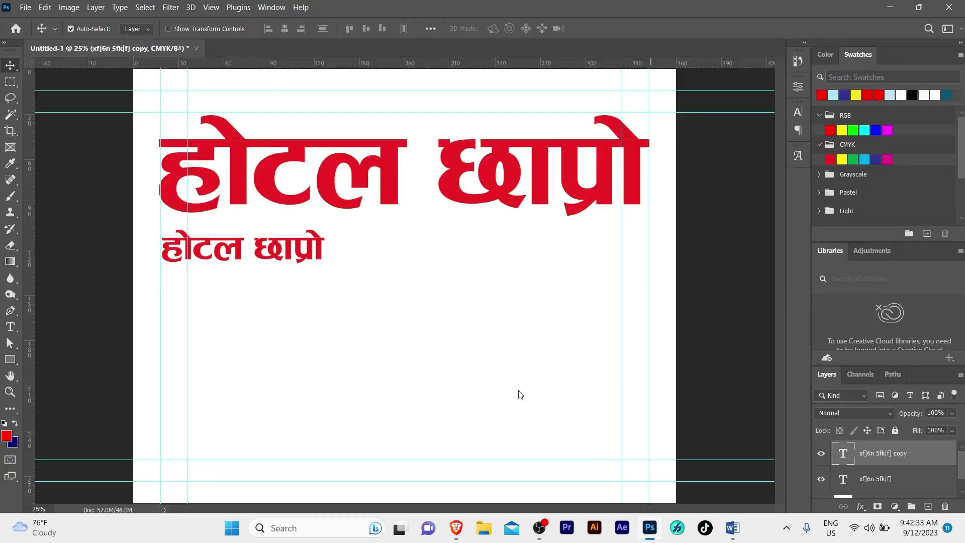
- Paste the address over the small title copy, shrink it to about 80%, and shift it left
double_click(279, 250)
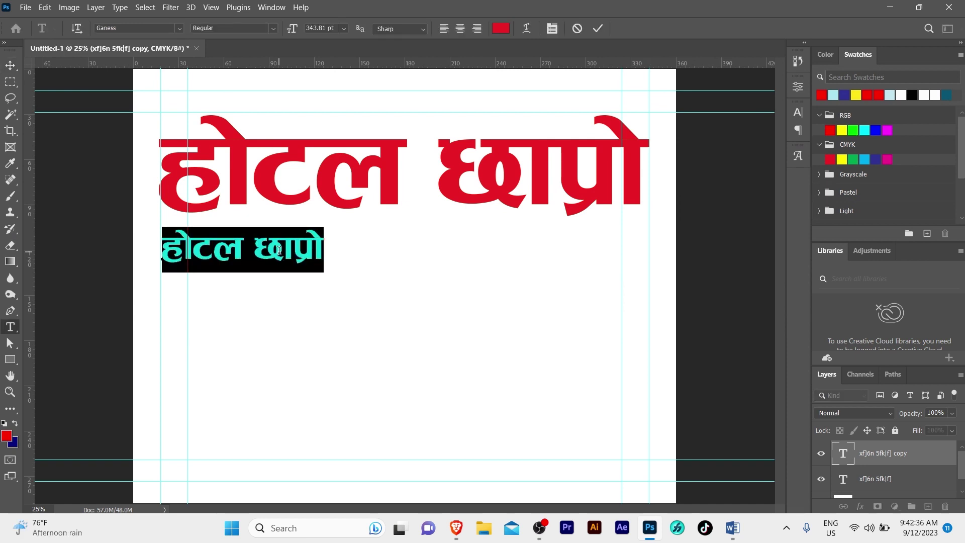
key("ctrl+v")
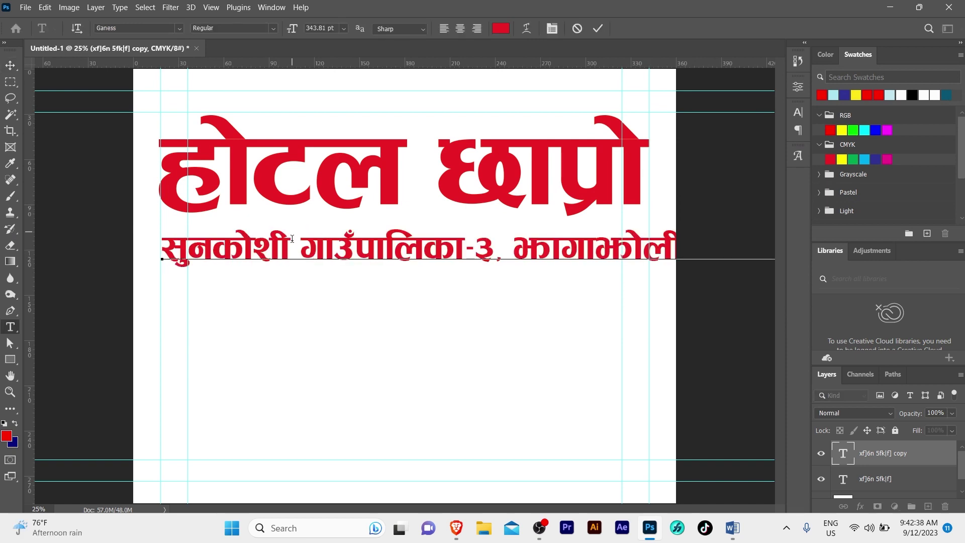
left_click(10, 65)
key("ctrl+t")
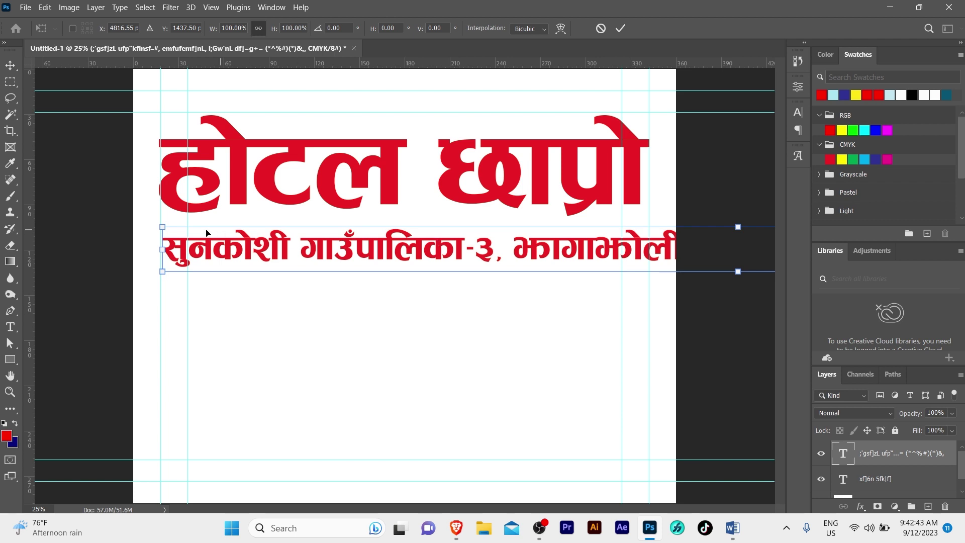
left_click_drag(161, 227, 396, 251)
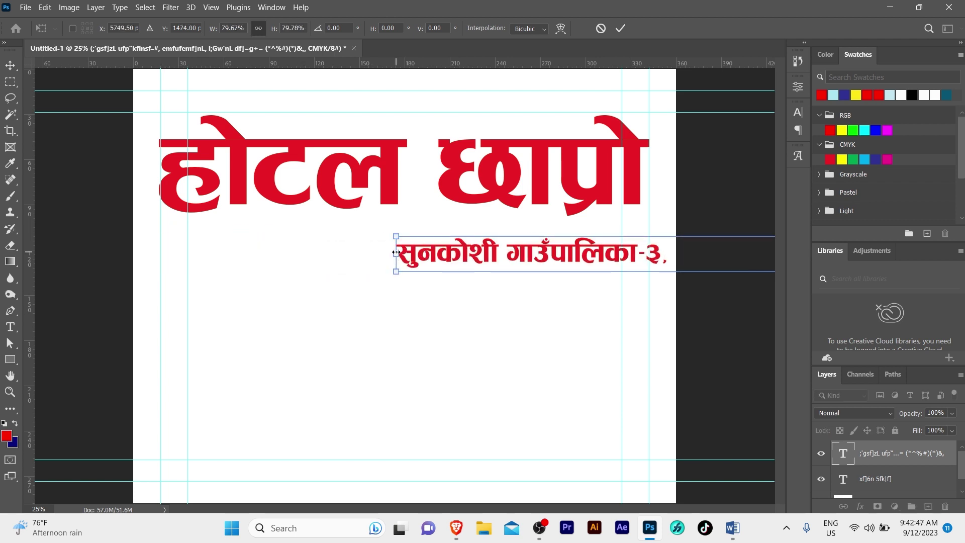
key("Return")
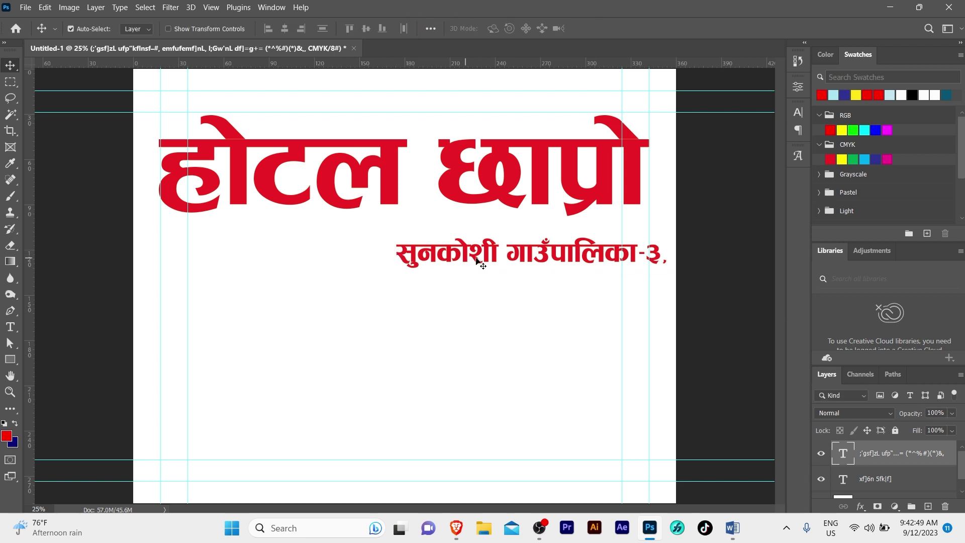
left_click_drag(466, 260, 228, 250)
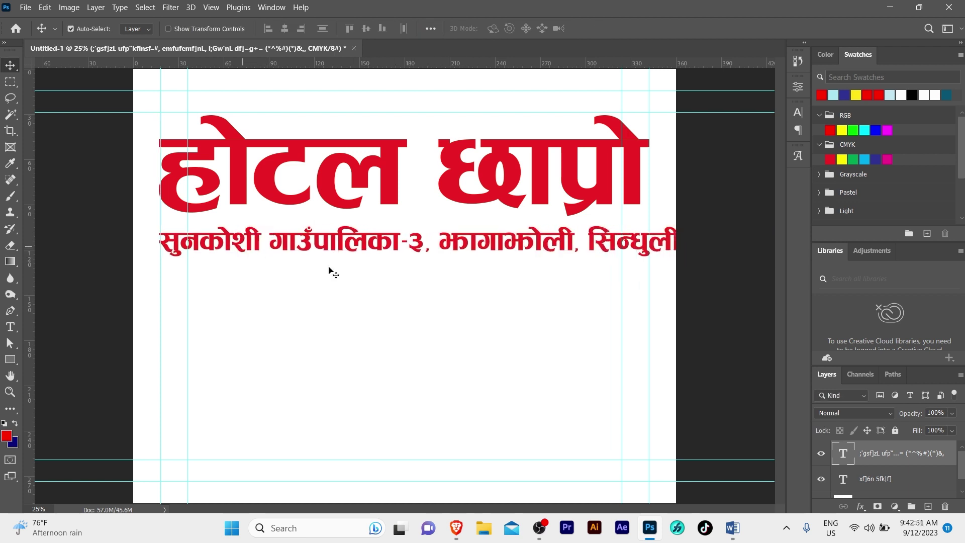
left_click_drag(586, 246, 420, 246)
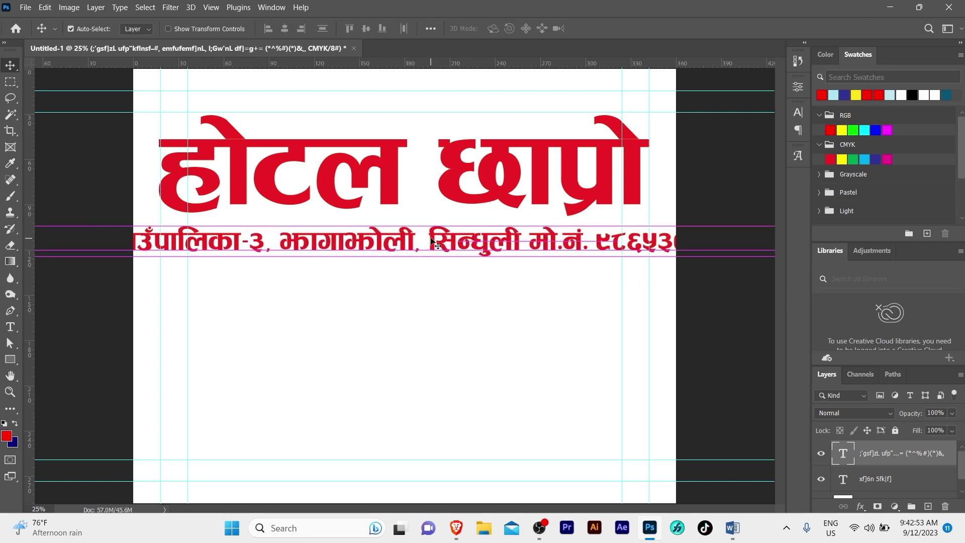
- Move the phone numbers (मो.नं.) onto a second line and select all the address text
double_click(520, 241)
left_click(529, 241)
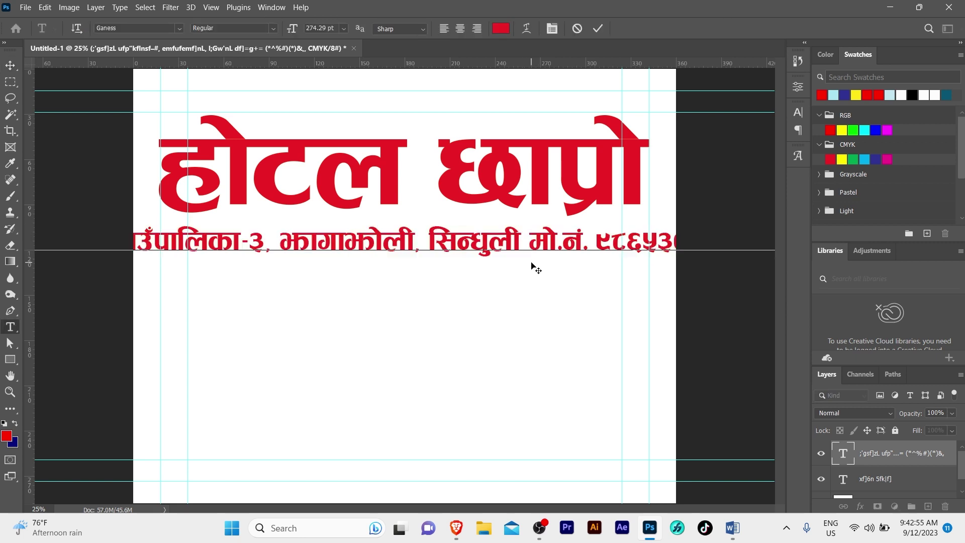
key("Delete")
key("Return")
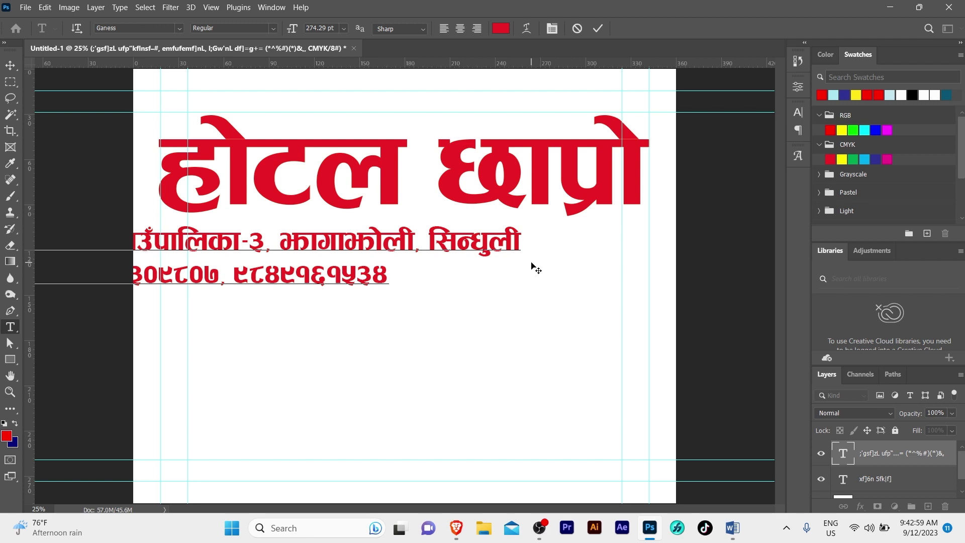
key("ctrl+a")
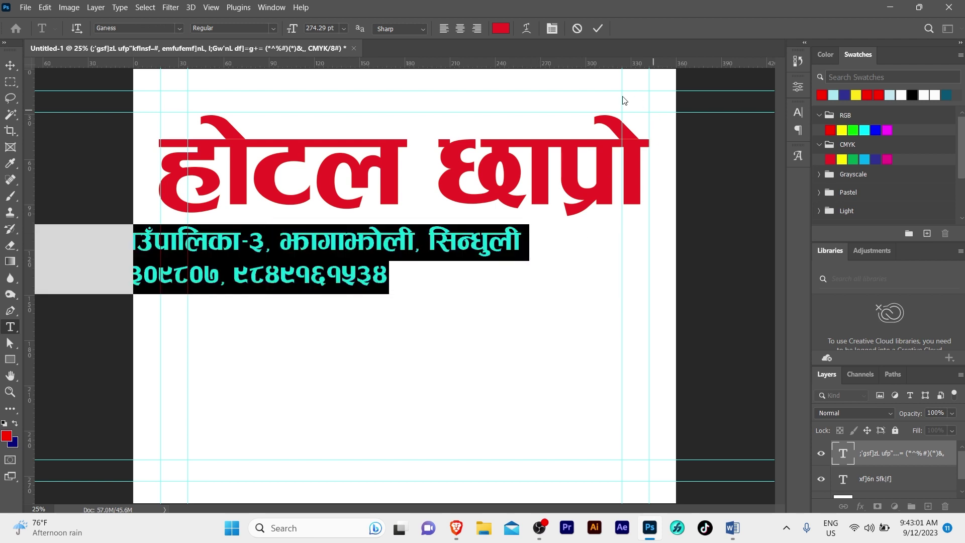
- Centre-align the two address lines in the Paragraph panel
left_click(796, 117)
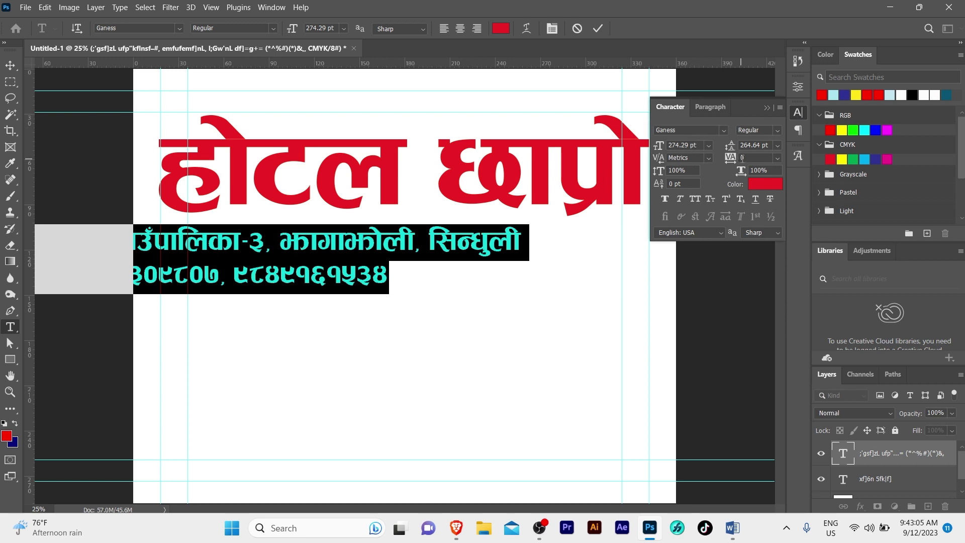
left_click(718, 108)
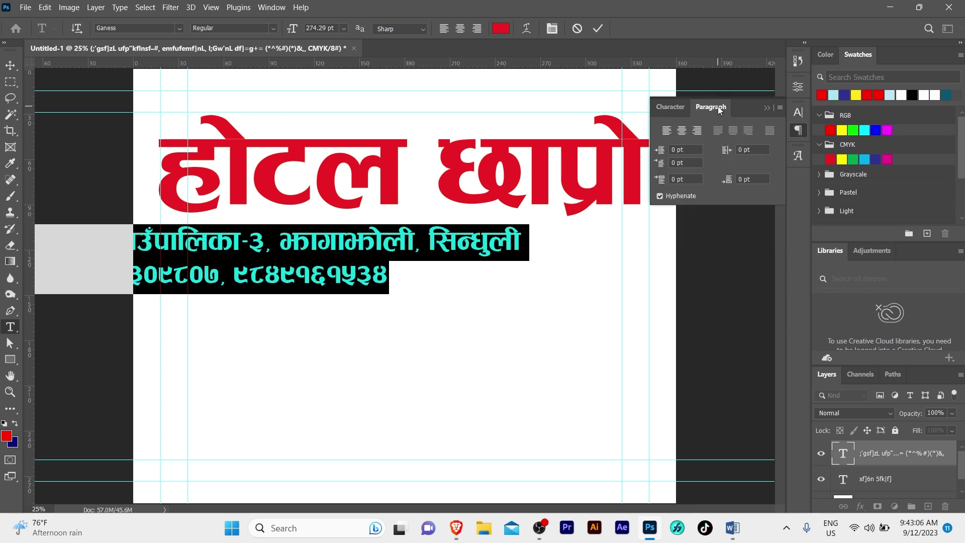
left_click(680, 131)
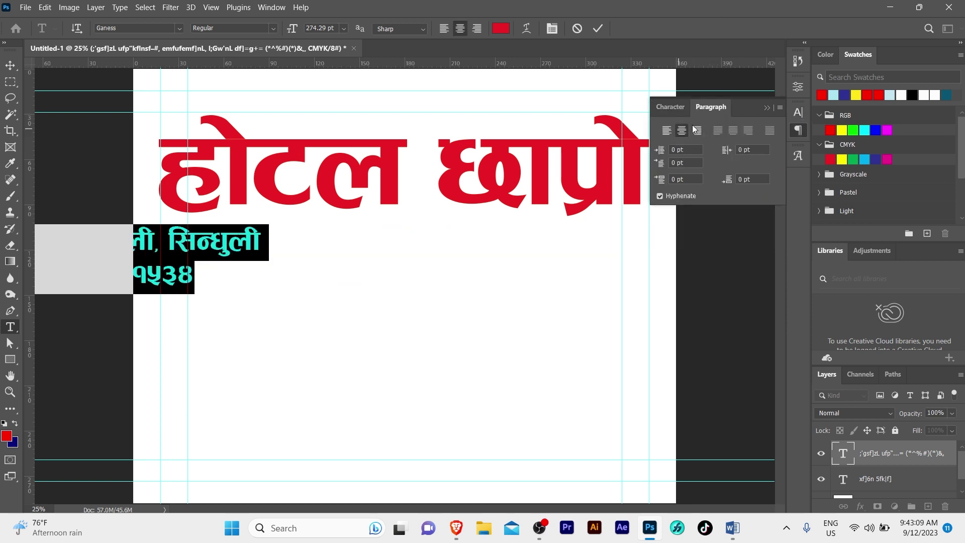
left_click(765, 108)
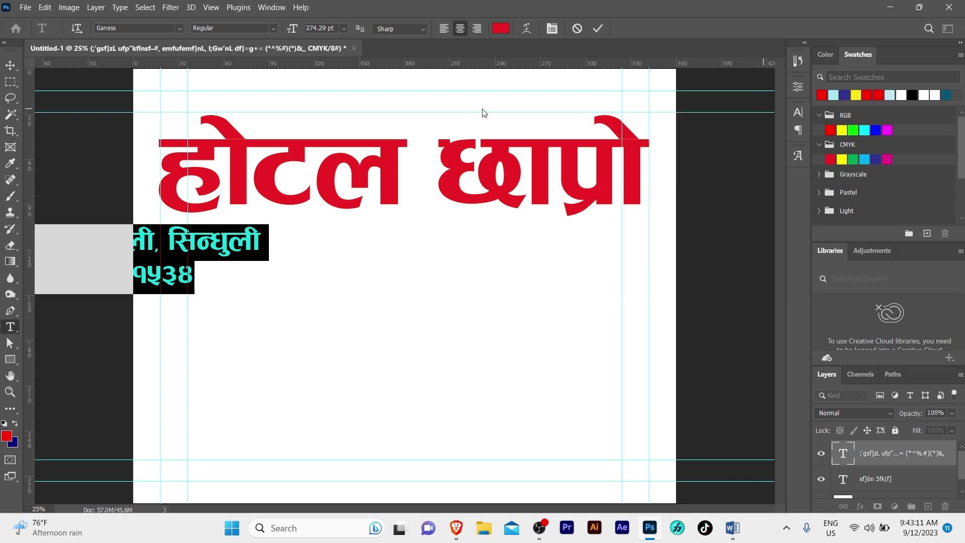
left_click(10, 65)
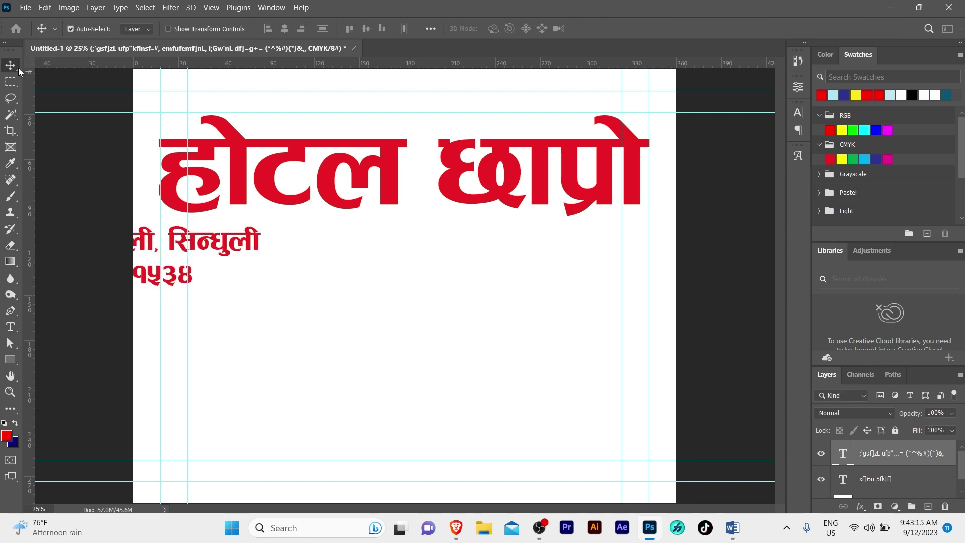
- Shrink the address block to about 91% and centre it under the title
left_click_drag(150, 246, 572, 248)
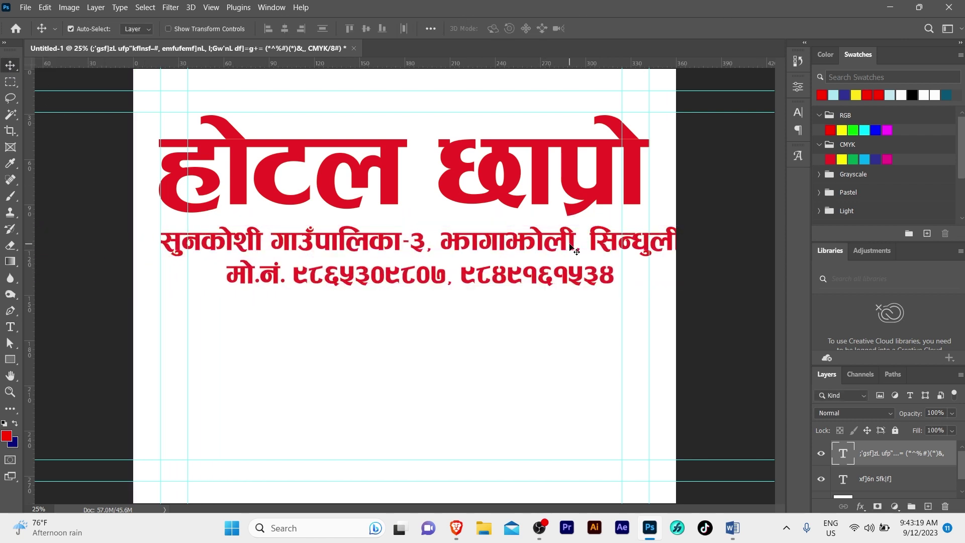
key("ctrl+t")
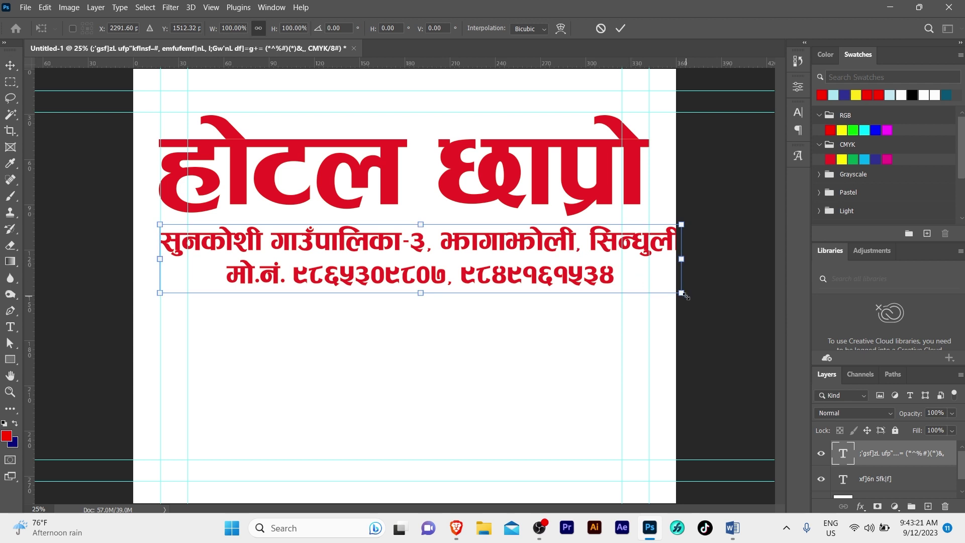
left_click_drag(676, 290, 648, 285)
left_click_drag(643, 282, 626, 273)
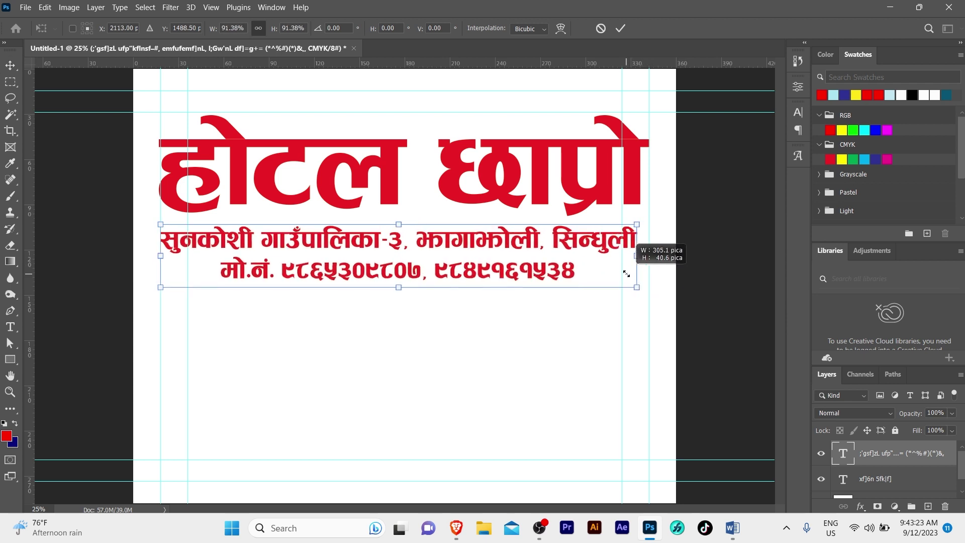
key("Return")
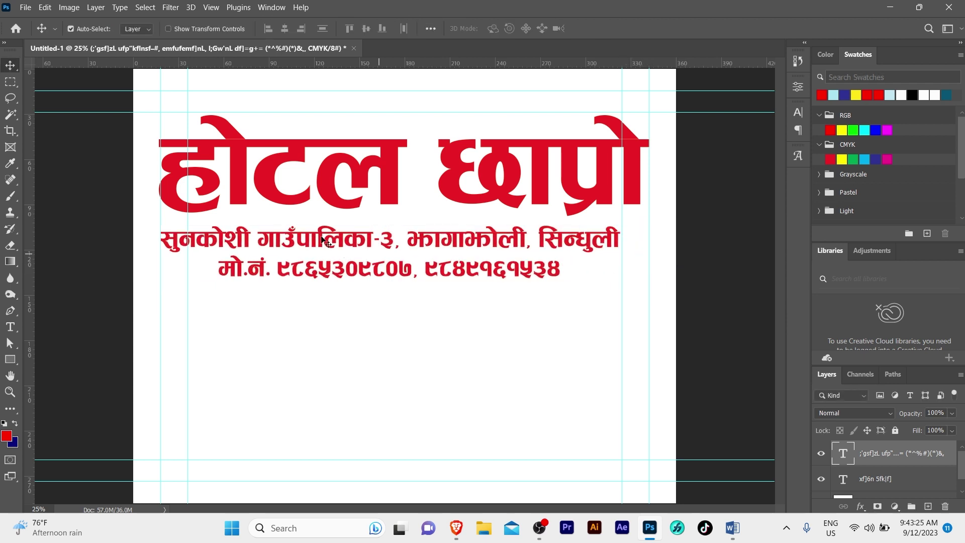
left_click_drag(349, 242, 363, 246)
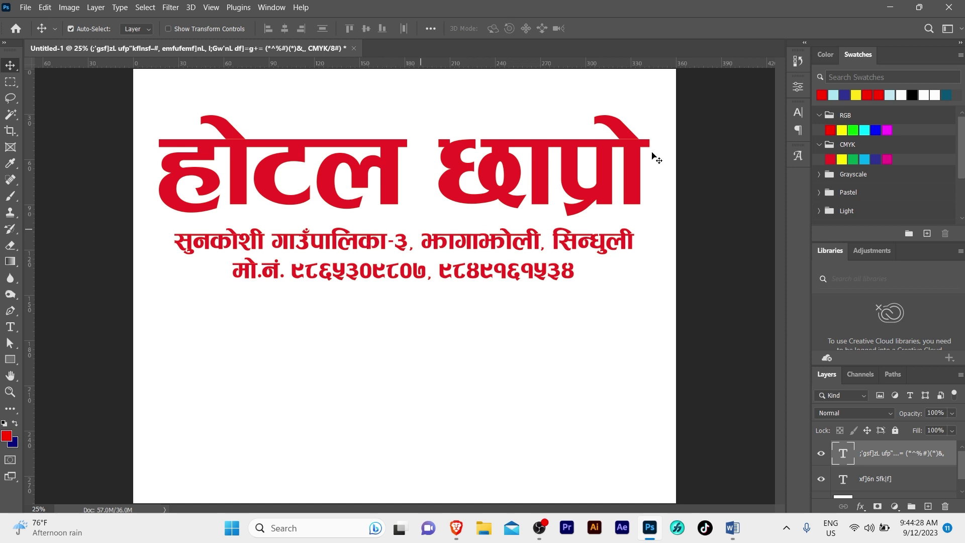
- Change the address text font from Ganess to Aakriti Bold
left_click(797, 113)
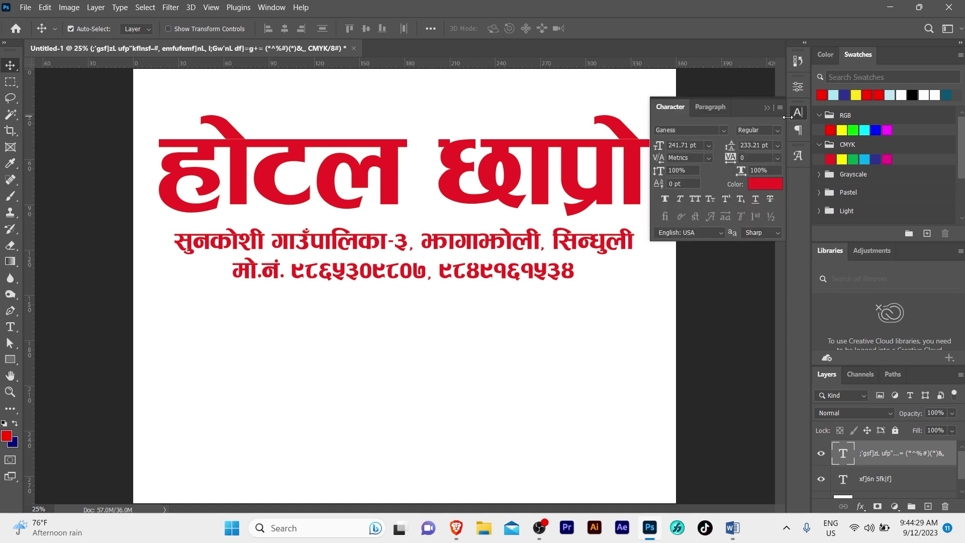
left_click(684, 128)
left_click(723, 131)
type("aakri")
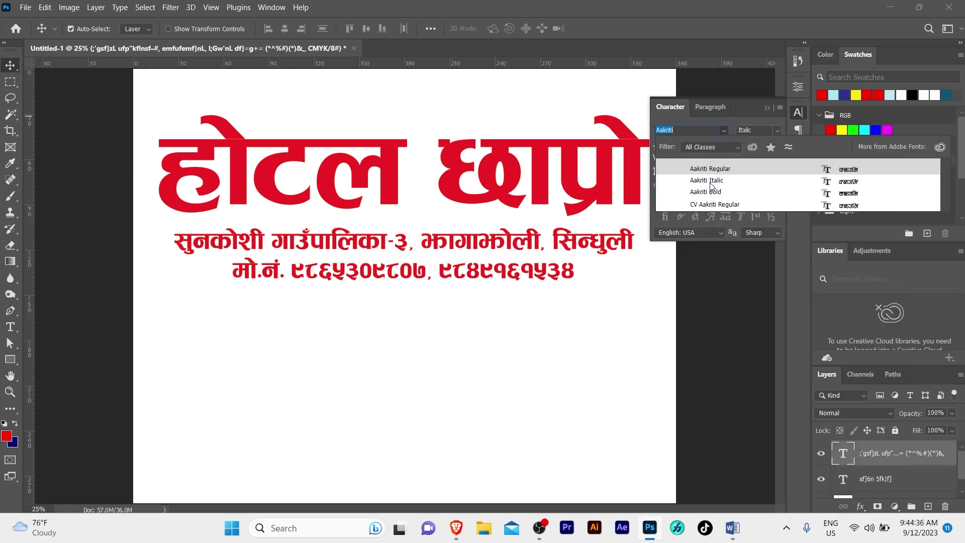
left_click(710, 193)
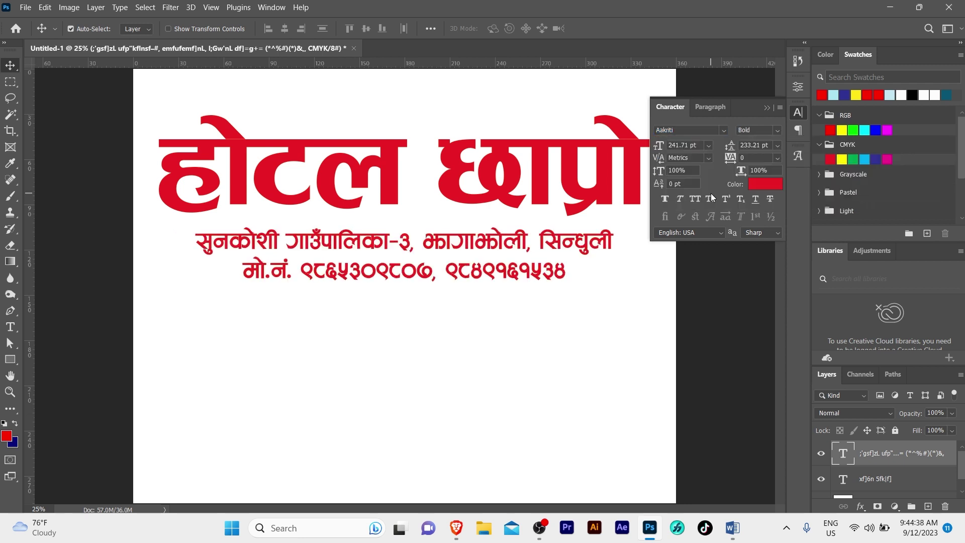
- Set only the phone-number line to Aakriti Regular and commit the text
double_click(415, 251)
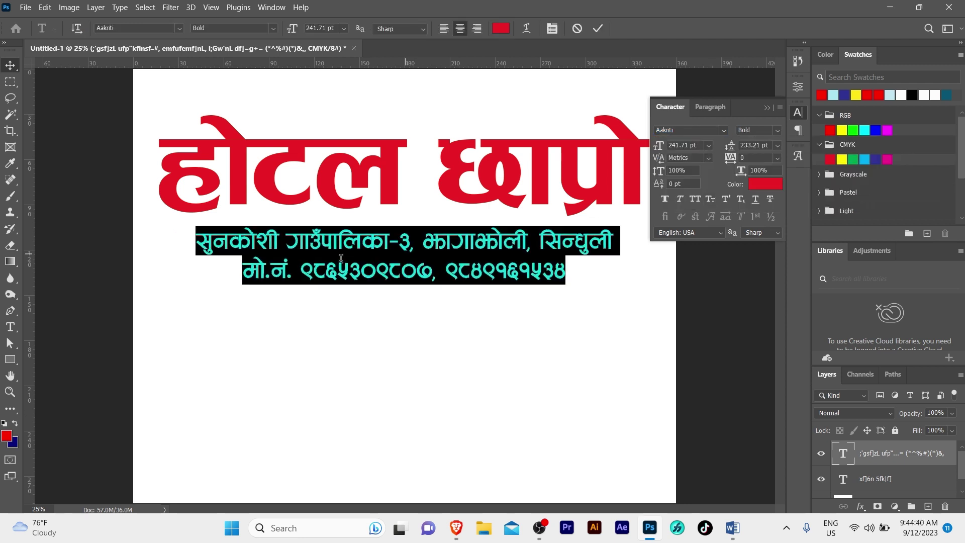
left_click(260, 271)
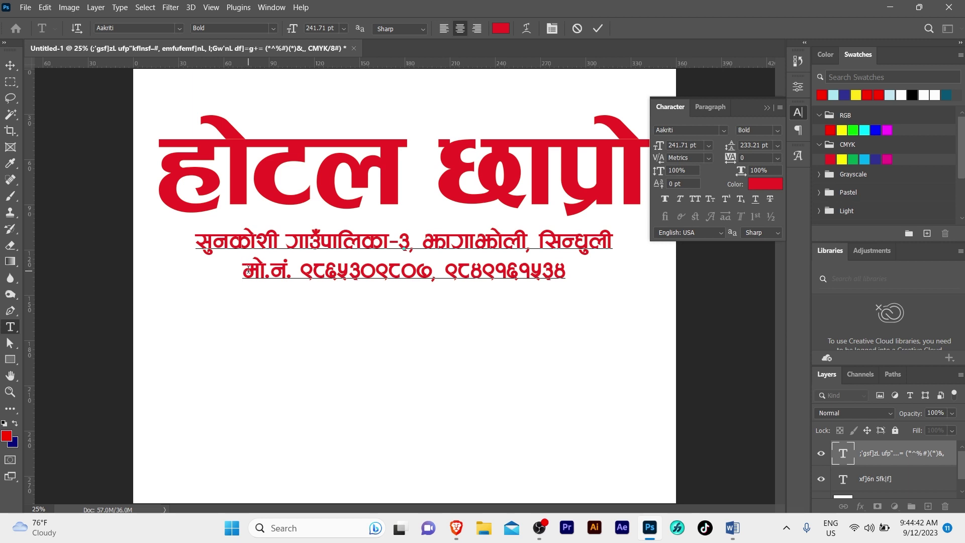
left_click_drag(243, 269, 605, 267)
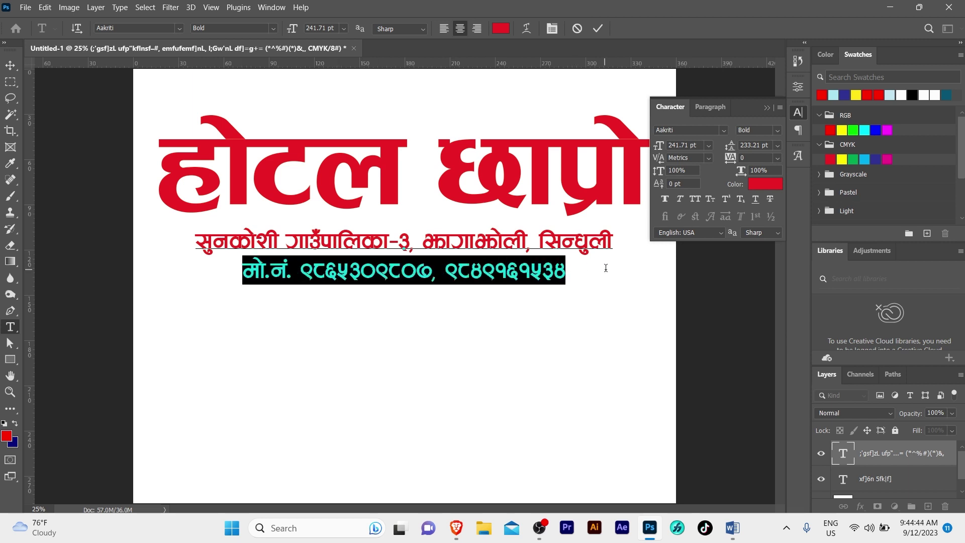
left_click(777, 130)
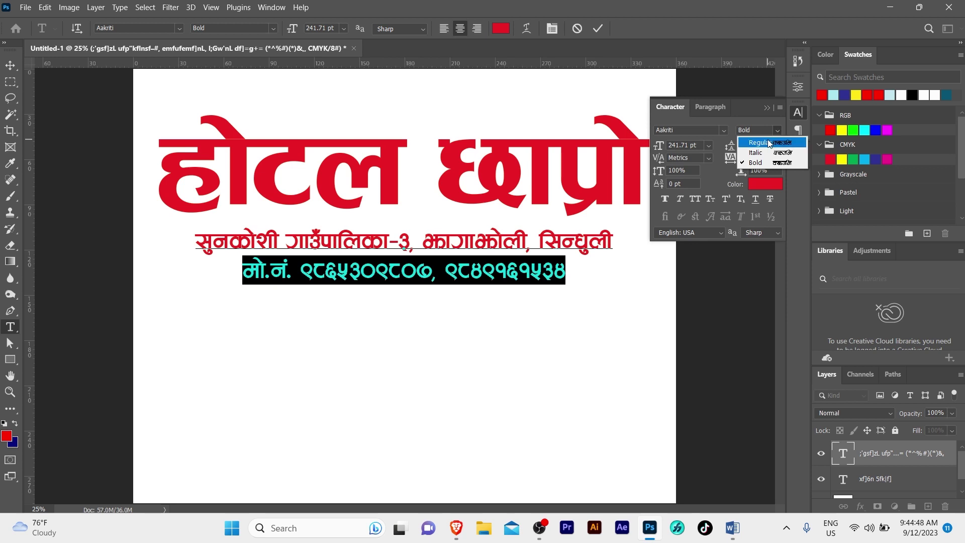
left_click(768, 143)
left_click(433, 275)
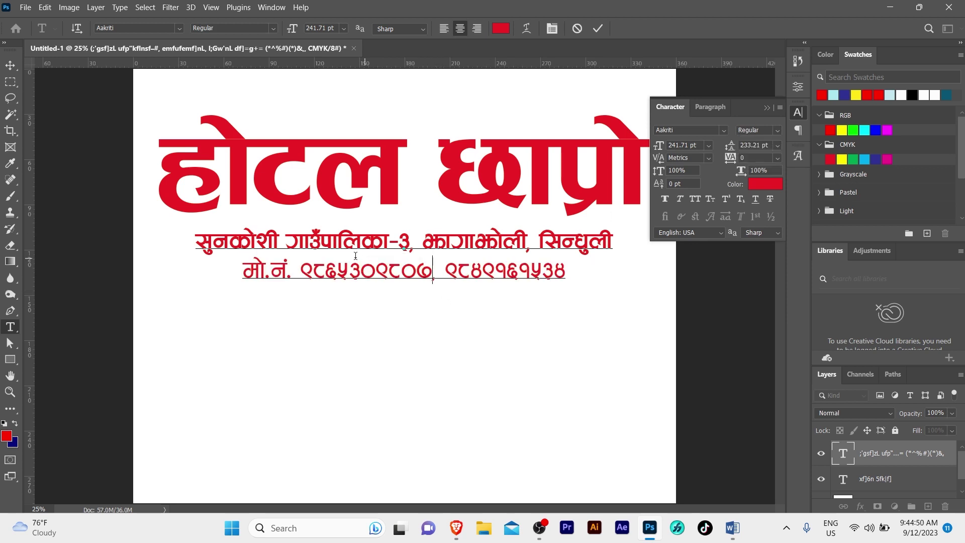
left_click(304, 247)
left_click(323, 268)
key("ctrl+Return")
key("v")
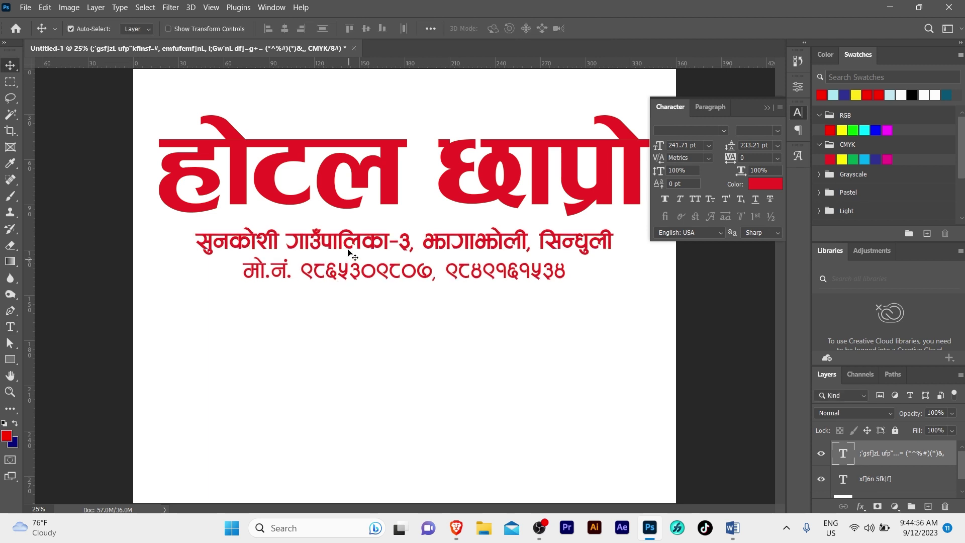
key("ctrl+minus")
- Nudge the hotel title and the address block upward on the banner
key("z")
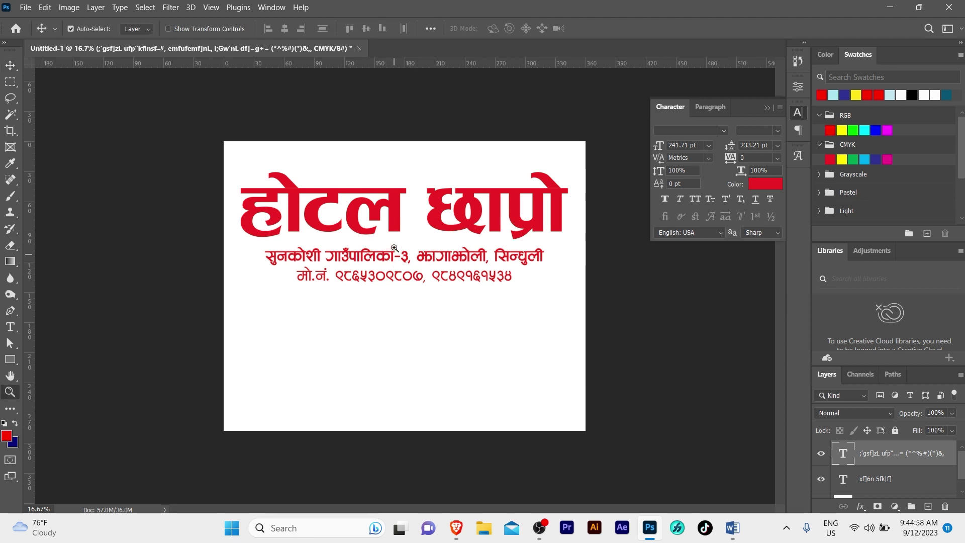
left_click(394, 247)
left_click(392, 188)
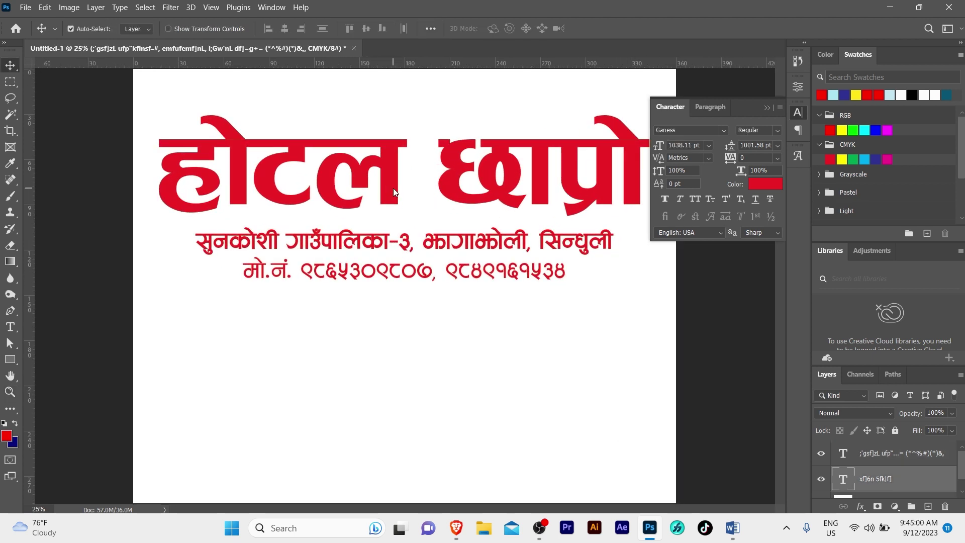
key("shift+Up")
key("shift+Up")
key("shift+Up")
key("shift+Up")
key("shift+Up")
key("shift+Up")
key("shift+Up")
key("shift+Up")
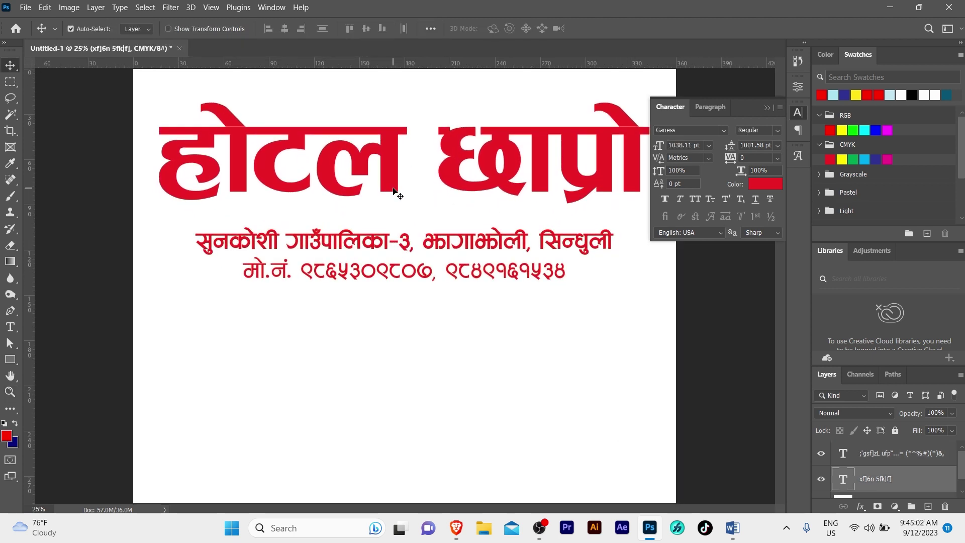
key("shift+Up")
key("shift+Up")
key("shift+Up")
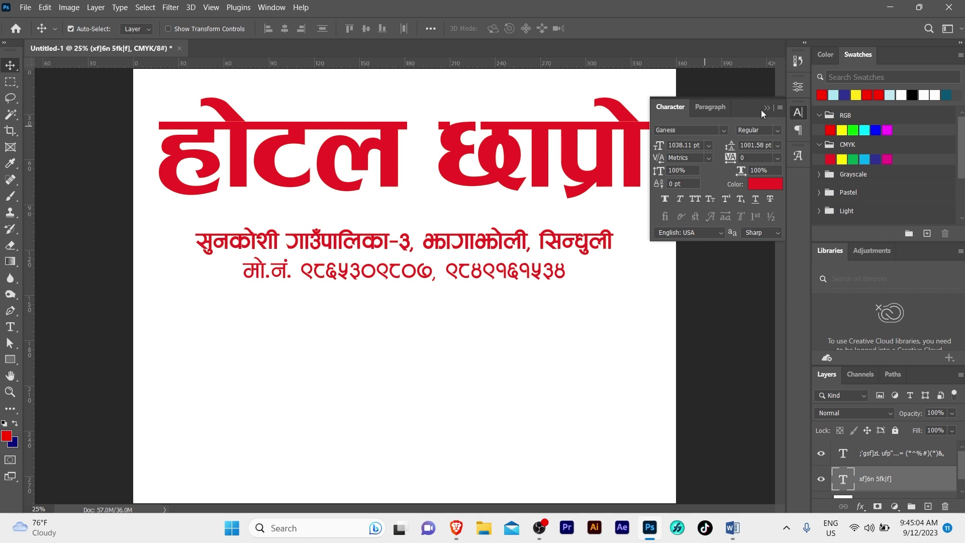
left_click(767, 108)
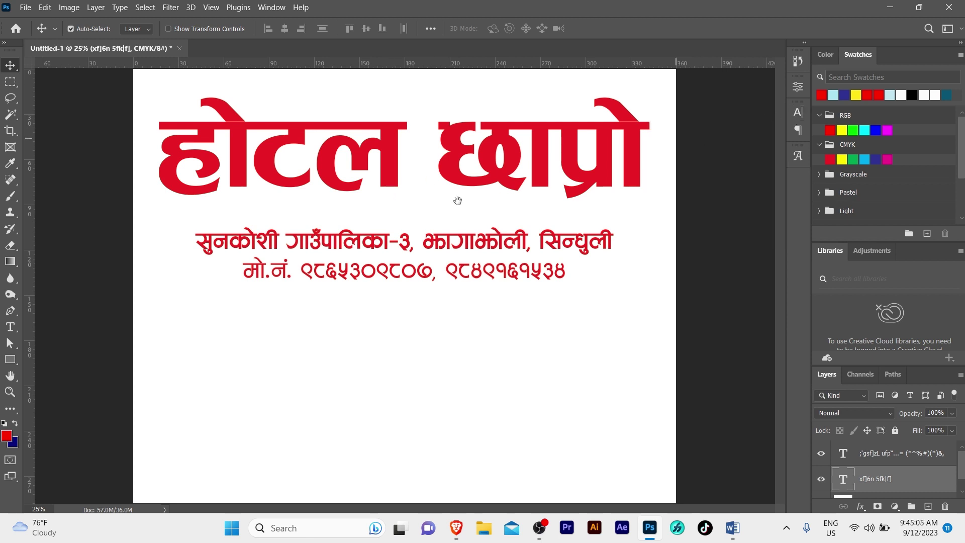
left_click(406, 256)
key("shift+Up")
key("shift+Up")
key("shift+Up")
key("shift+Up")
key("shift+Up")
key("shift+Up")
key("shift+Up")
key("shift+Up")
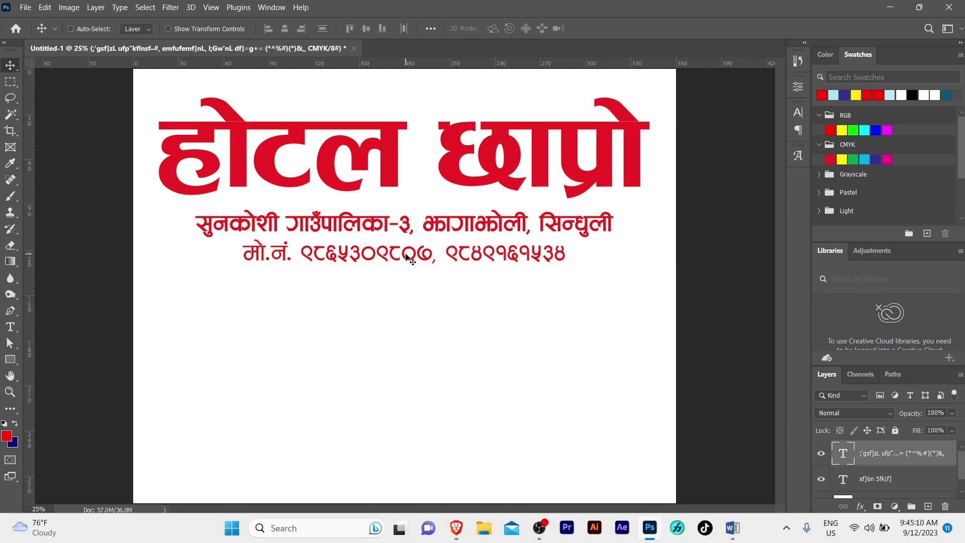
- Enlarge the address block to about 106% and centre it horizontally on the banner
key("ctrl+t")
left_click_drag(193, 237, 171, 235)
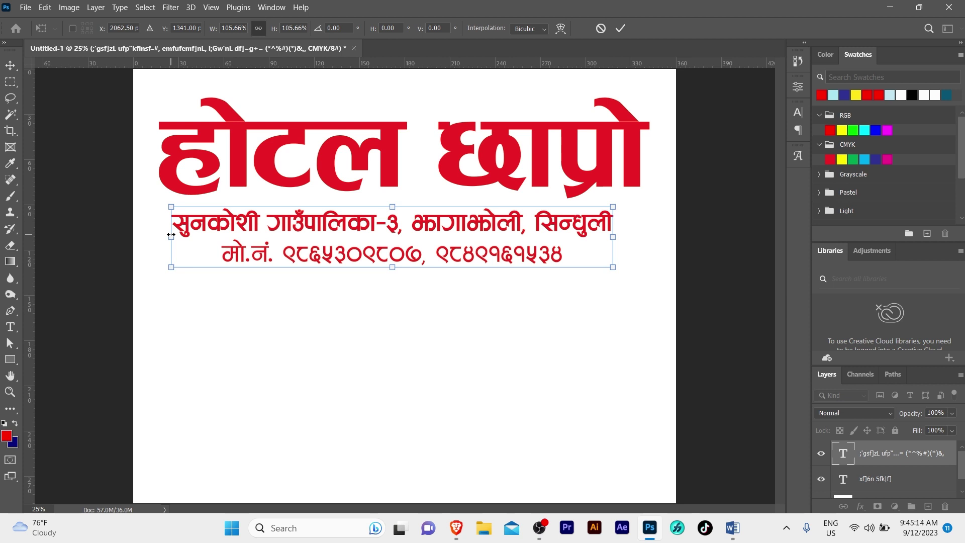
key("Return")
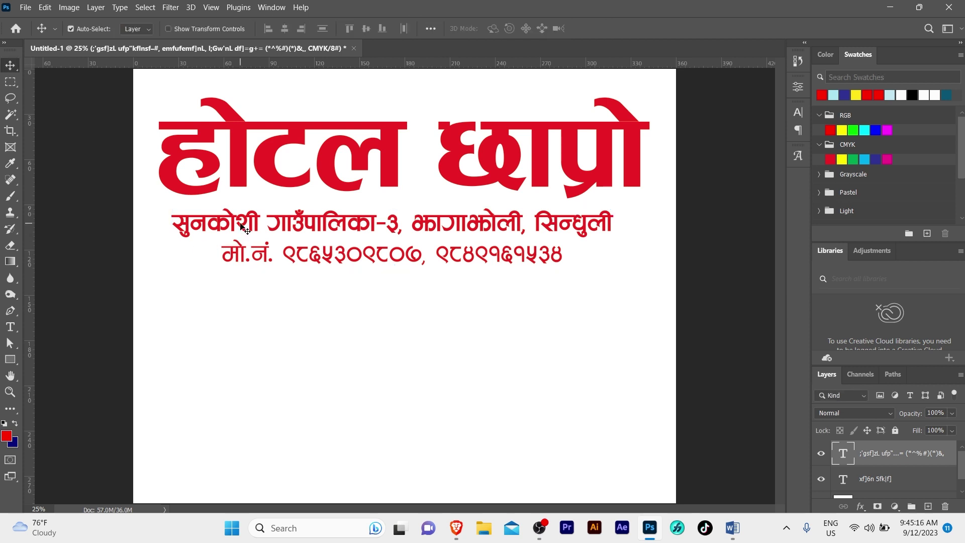
key("ctrl+a")
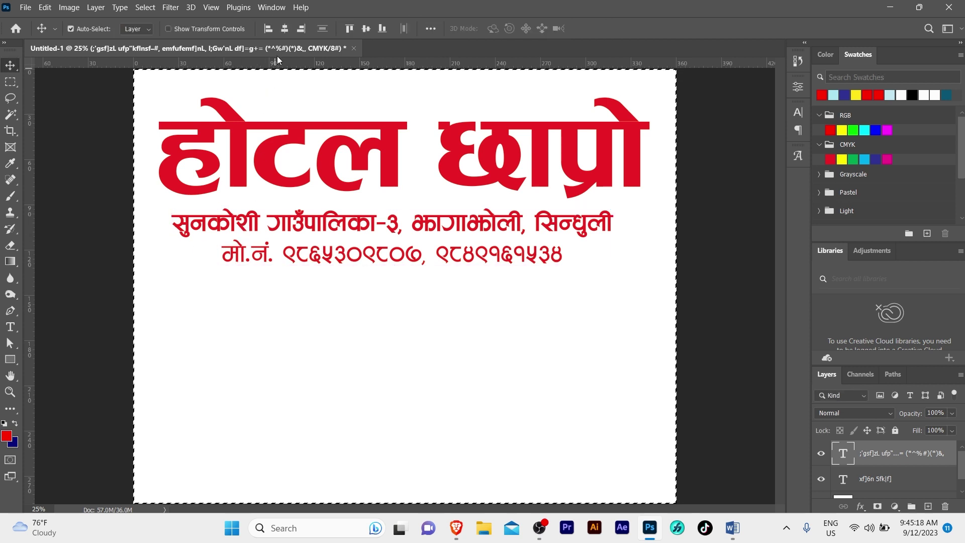
left_click(283, 29)
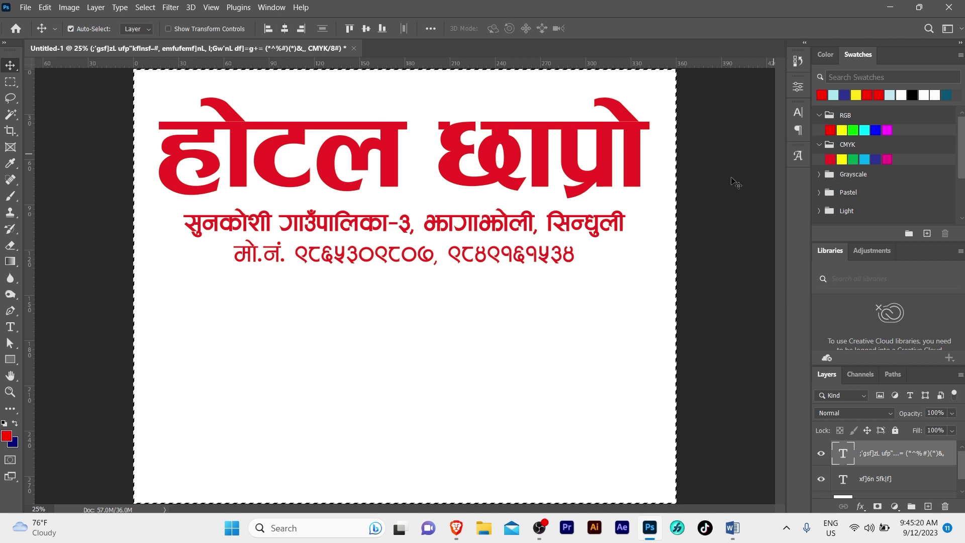
key("ctrl+d")
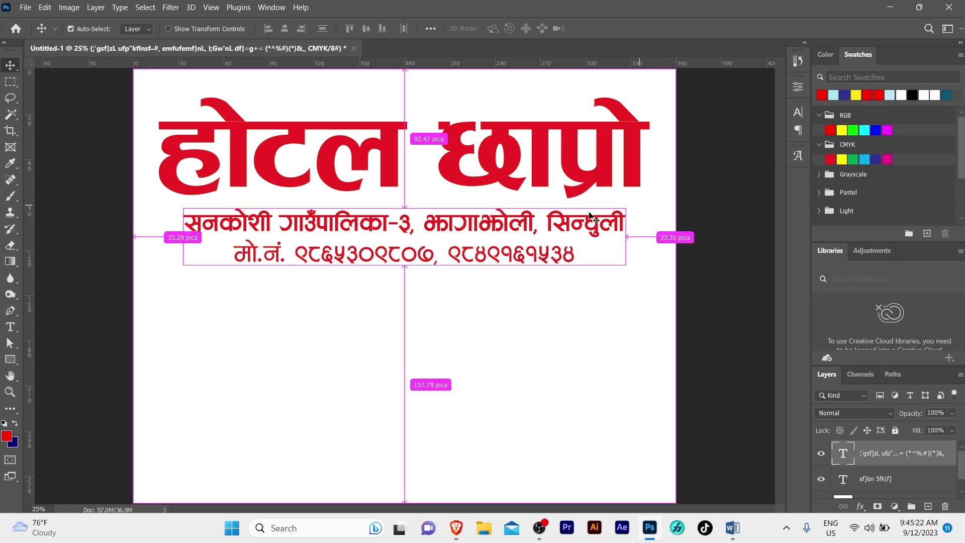
key("ctrl+minus")
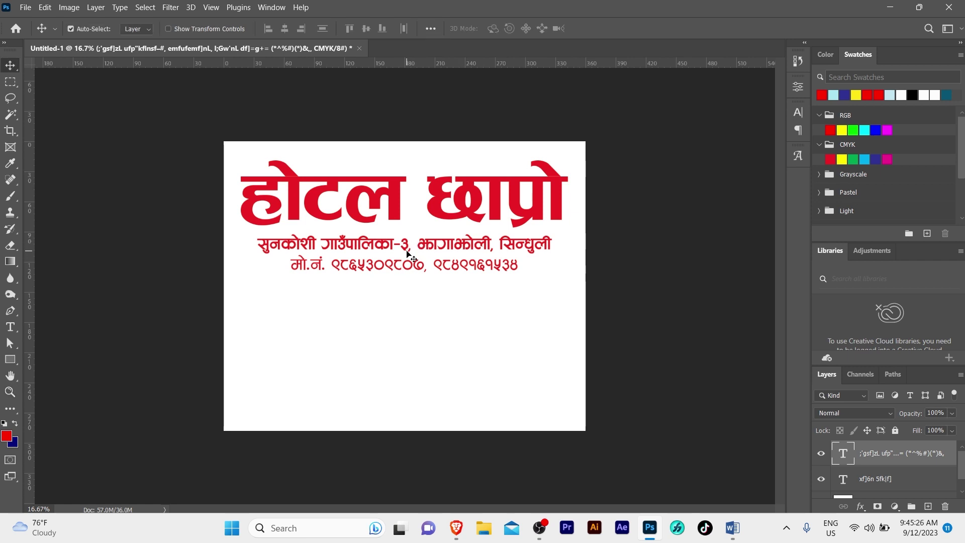
left_click(410, 318)
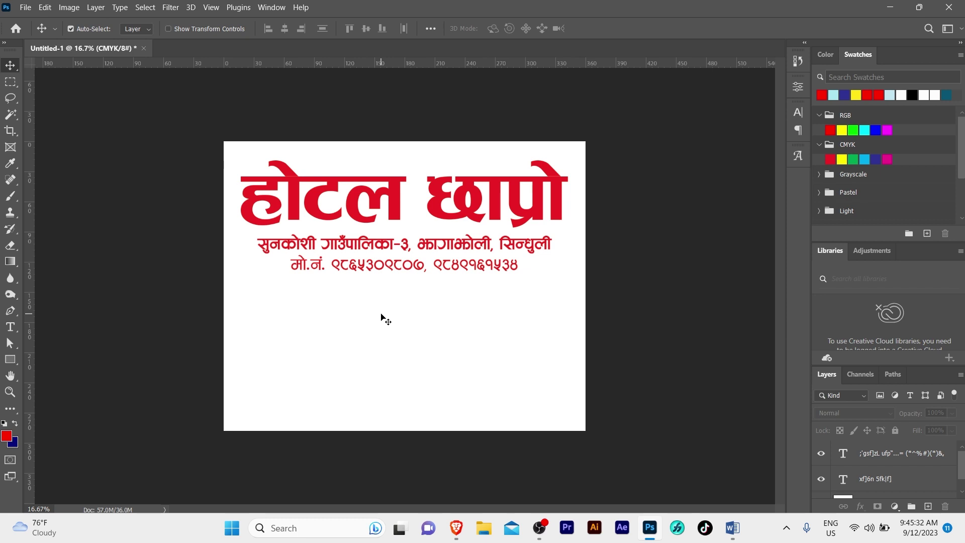
key("z")
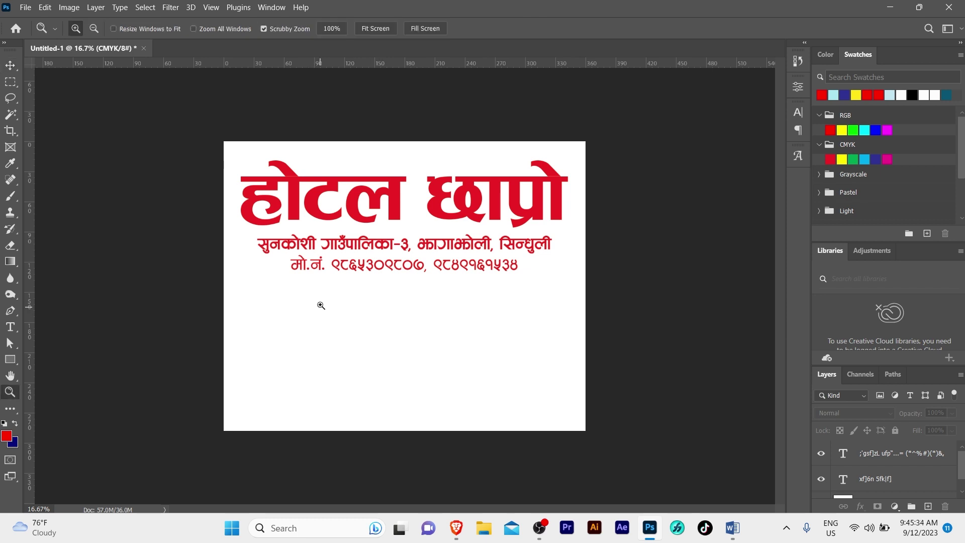
key("ctrl+plus")
key("v")
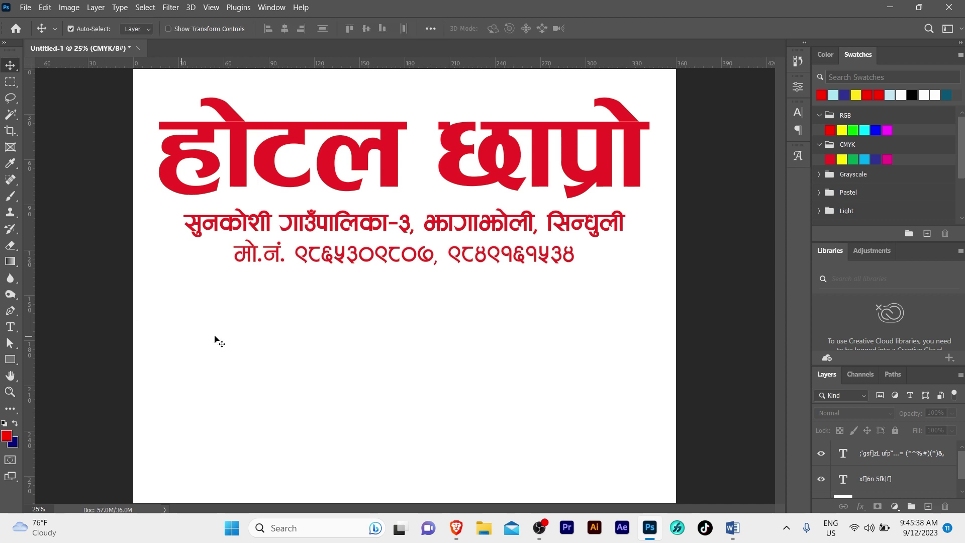
- Draw a red rectangle about 108 × 78 pica below the address and round its corners
left_click(10, 359)
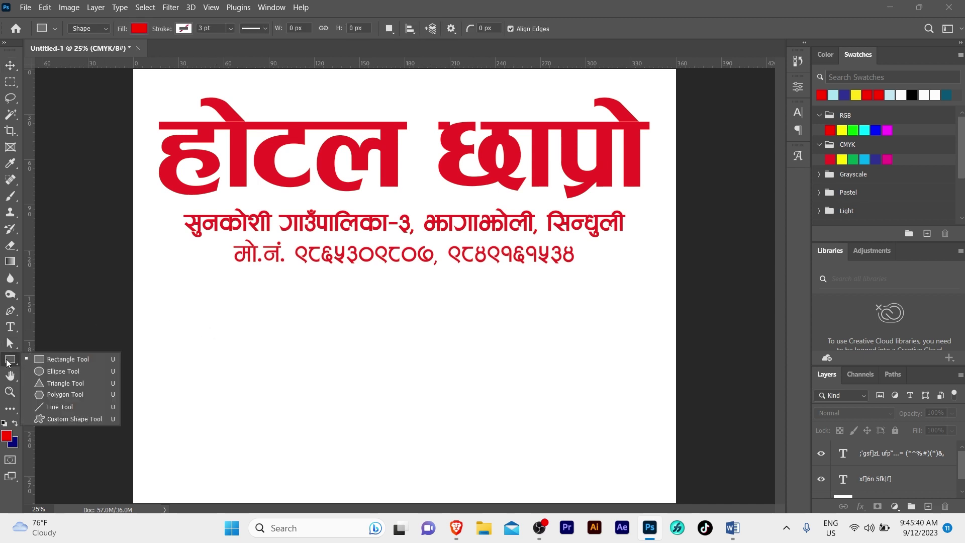
left_click(54, 360)
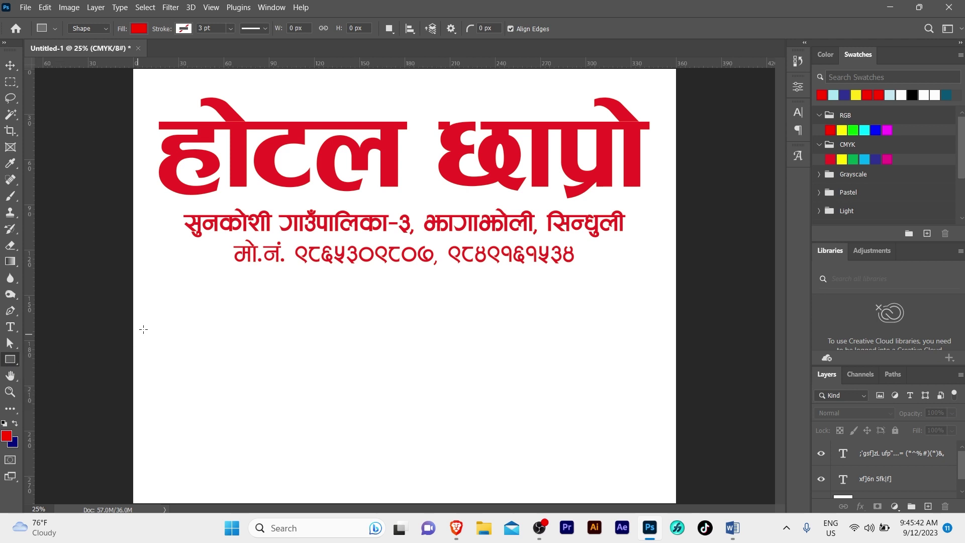
mouse_move(177, 313)
left_mouse_down()
mouse_move(293, 410)
mouse_move(309, 390)
left_mouse_up()
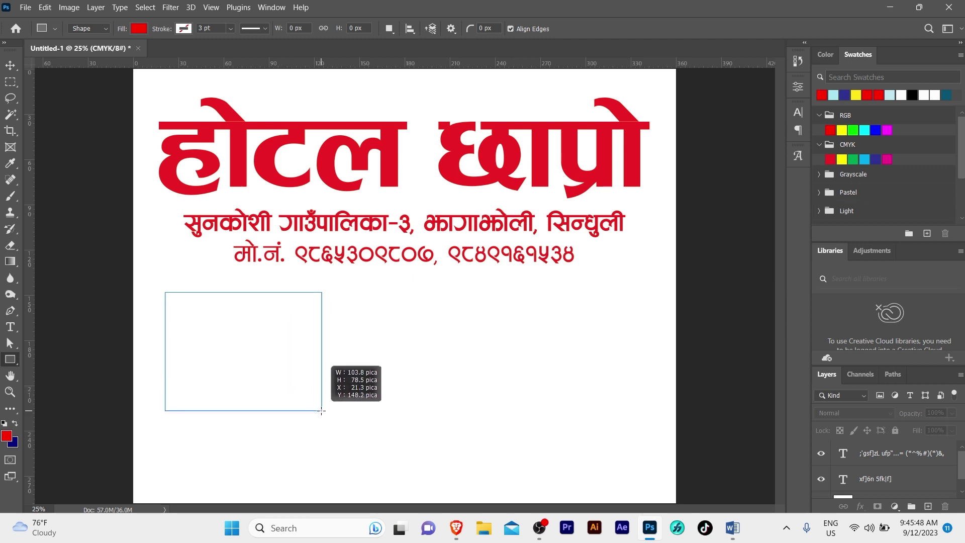
left_click_drag(308, 390, 328, 410)
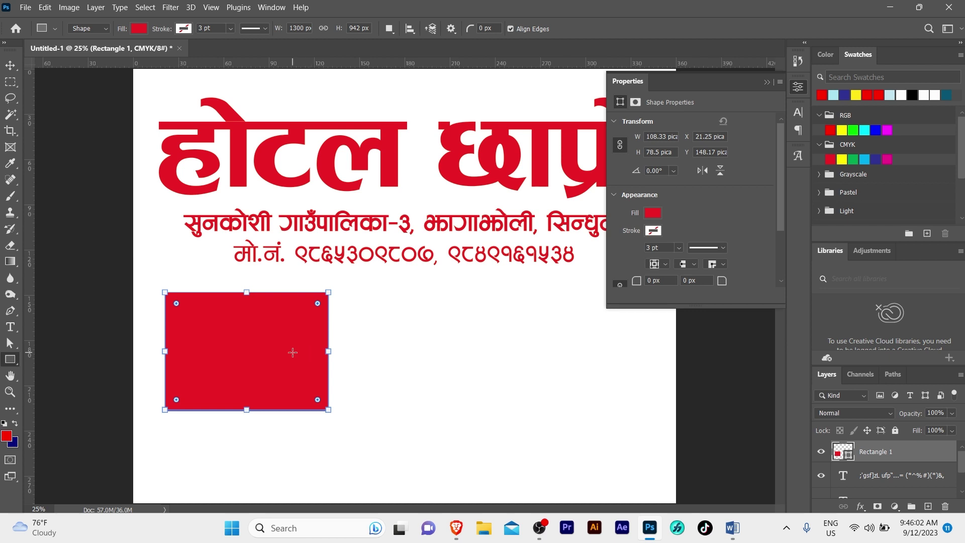
scroll(668, 251, "down", 1)
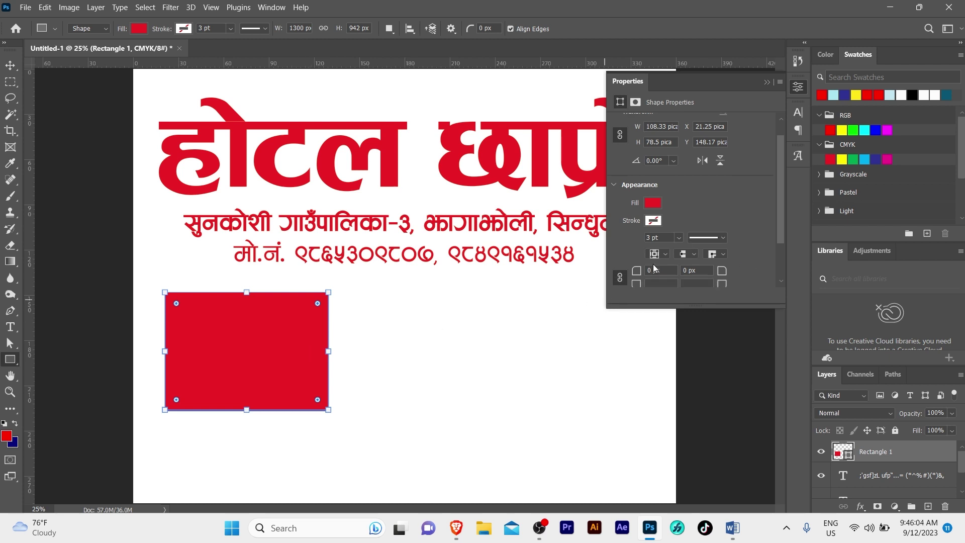
scroll(653, 262, "down", 1)
left_click_drag(635, 261, 708, 260)
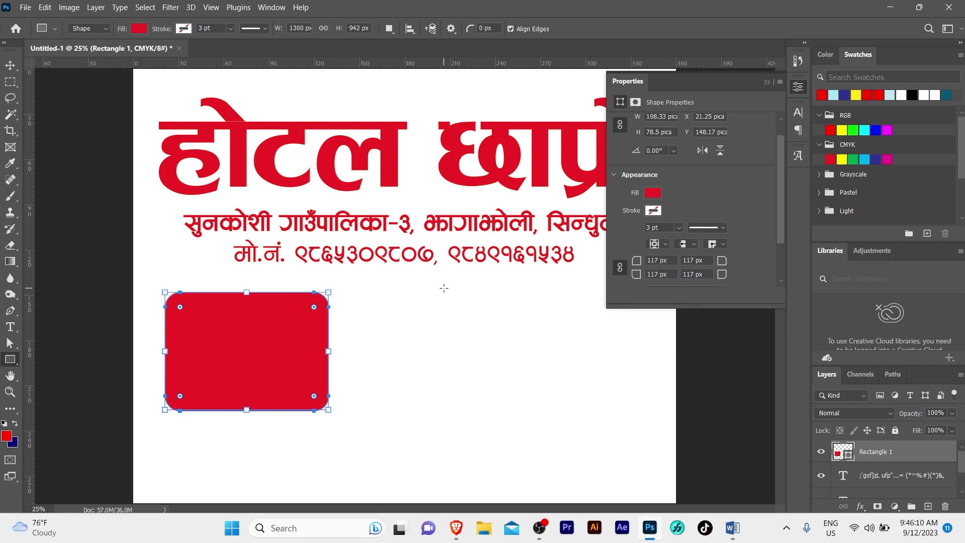
left_click(12, 65)
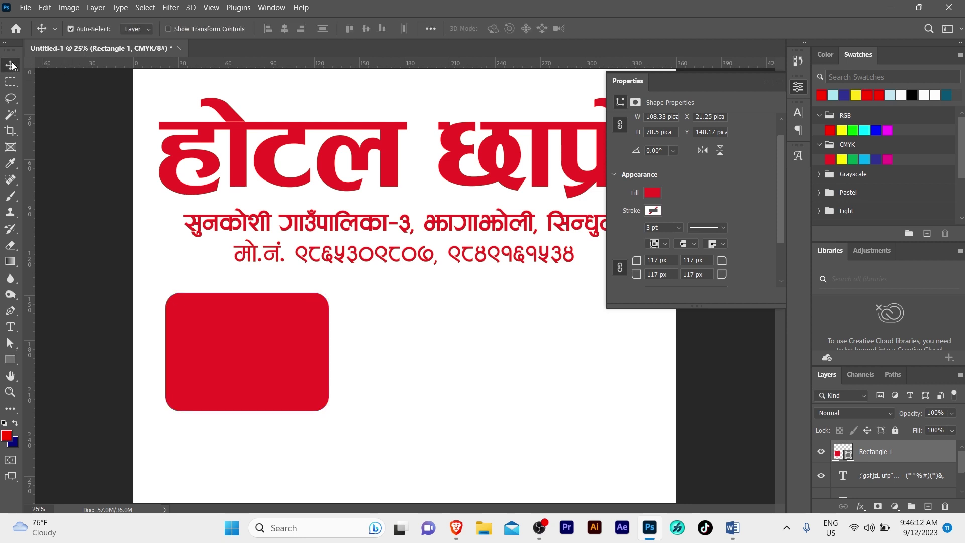
left_click(766, 81)
left_click_drag(274, 338, 275, 338)
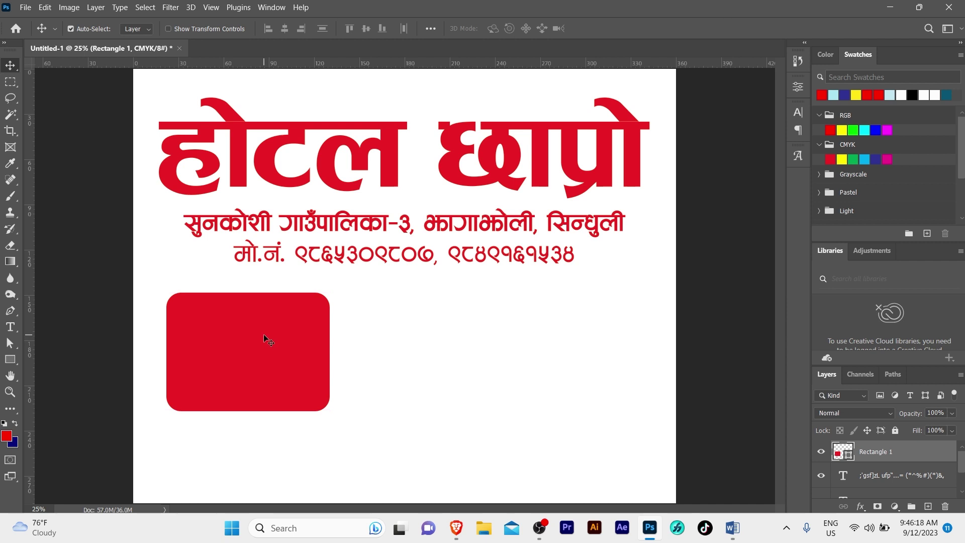
- Give the rounded rectangle a 1pt black outline
key("a")
right_click(20, 345)
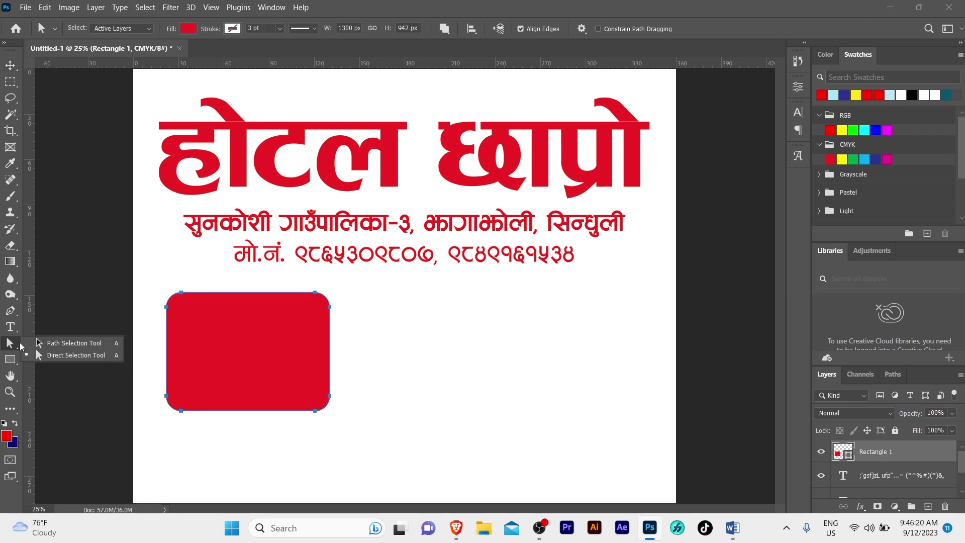
left_click(65, 355)
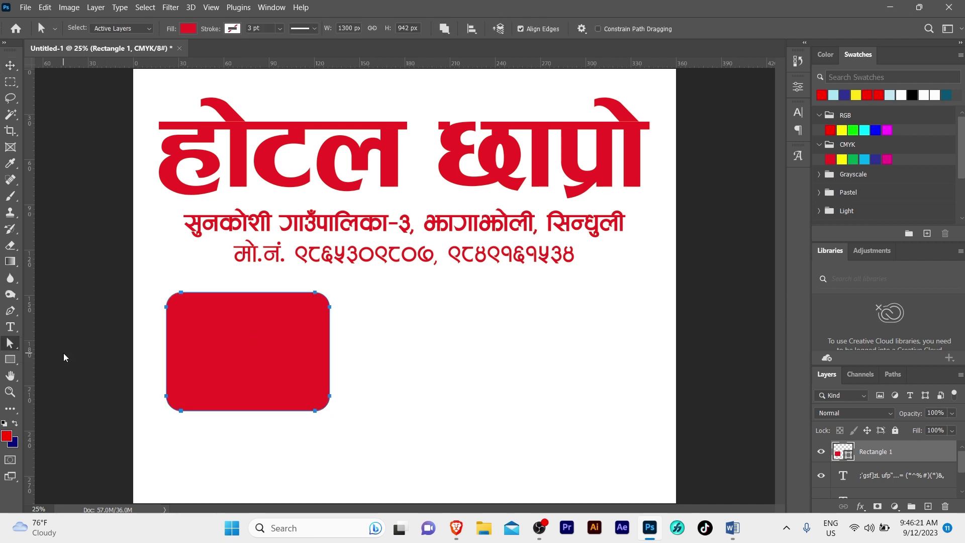
left_click(234, 26)
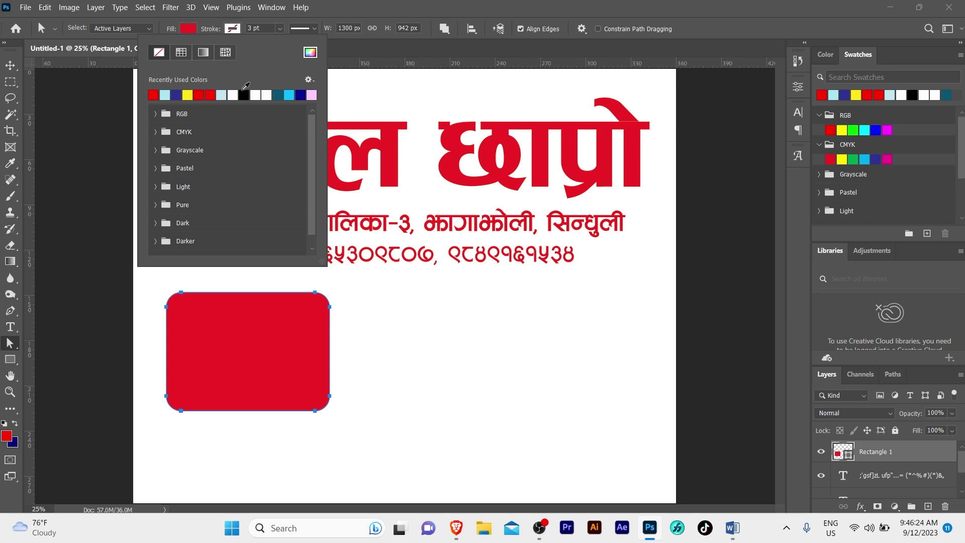
left_click(243, 94)
left_click(250, 28)
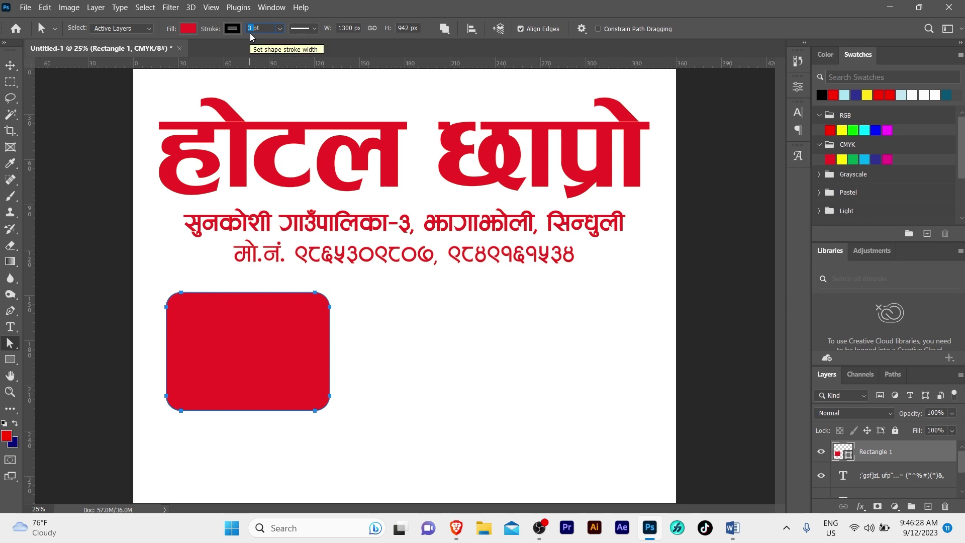
type("1pt")
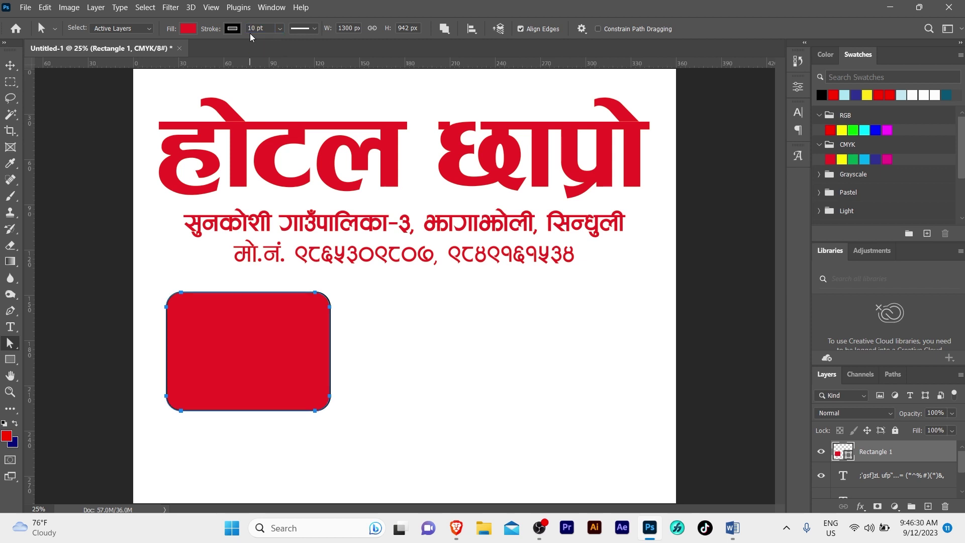
left_click(11, 65)
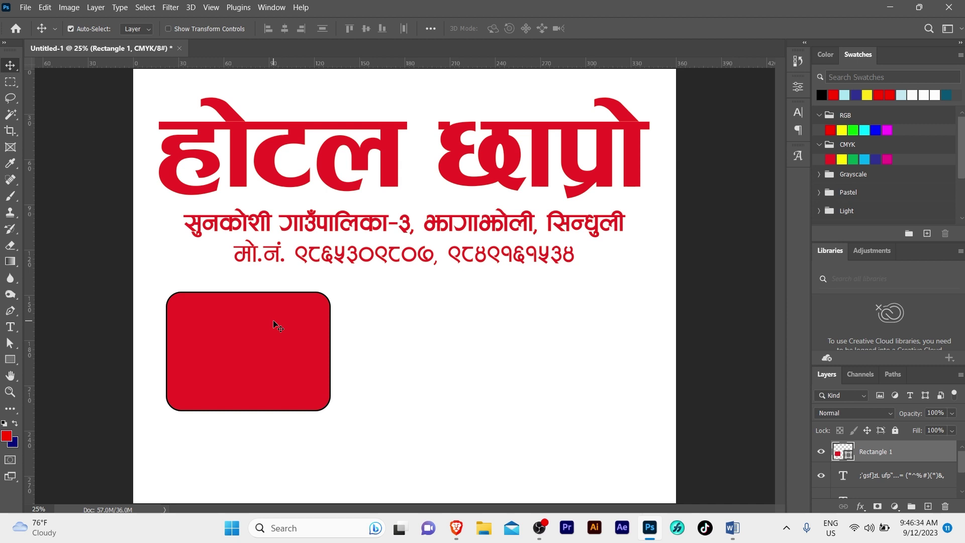
- Alt-drag copies of the rectangle to build a row of four beneath the address
left_click_drag(267, 325, 260, 335)
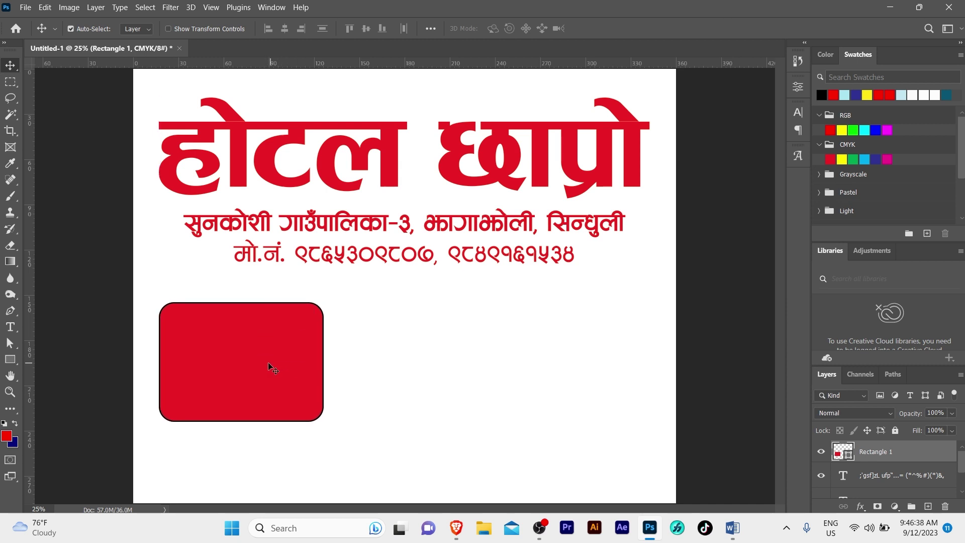
left_click_drag(267, 363, 442, 363)
left_click_drag(527, 372, 218, 301)
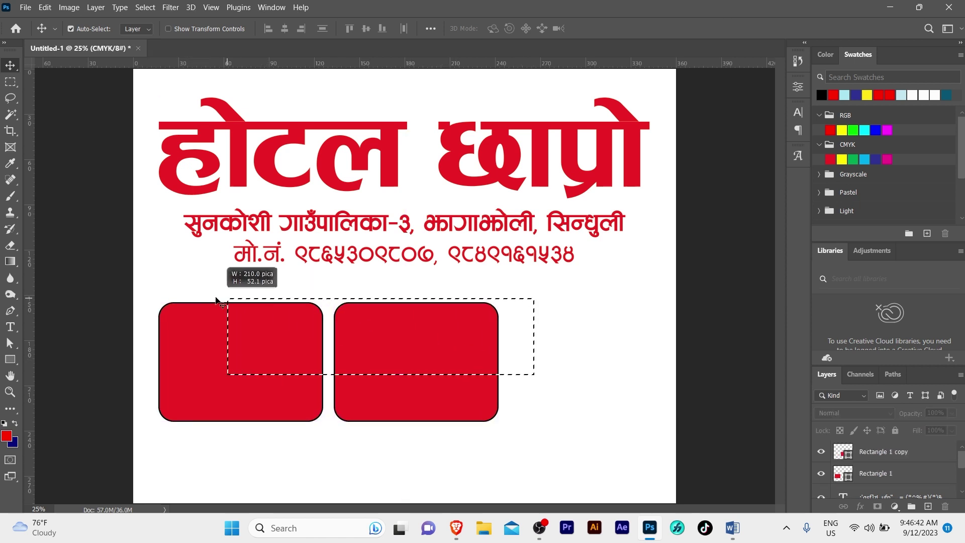
left_click_drag(523, 345, 191, 301)
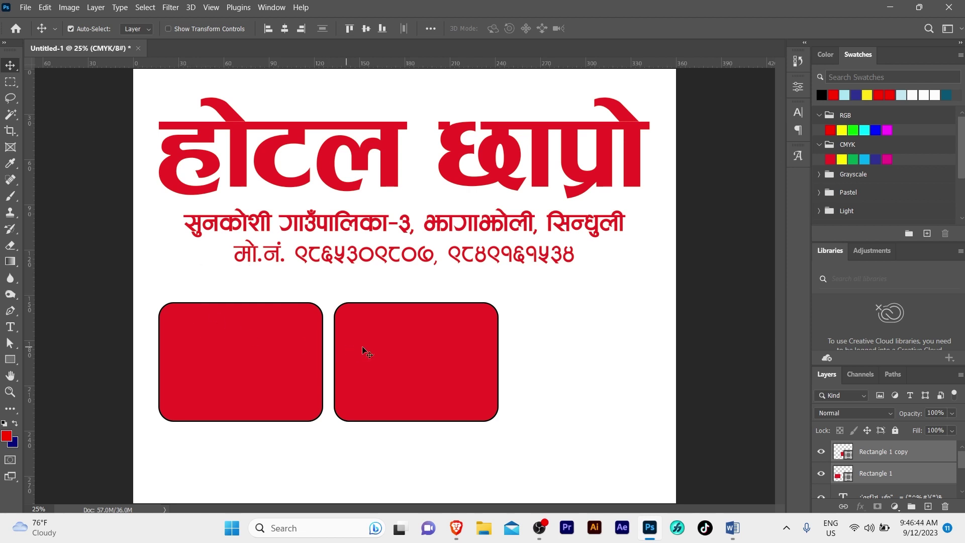
left_click_drag(380, 355, 732, 355)
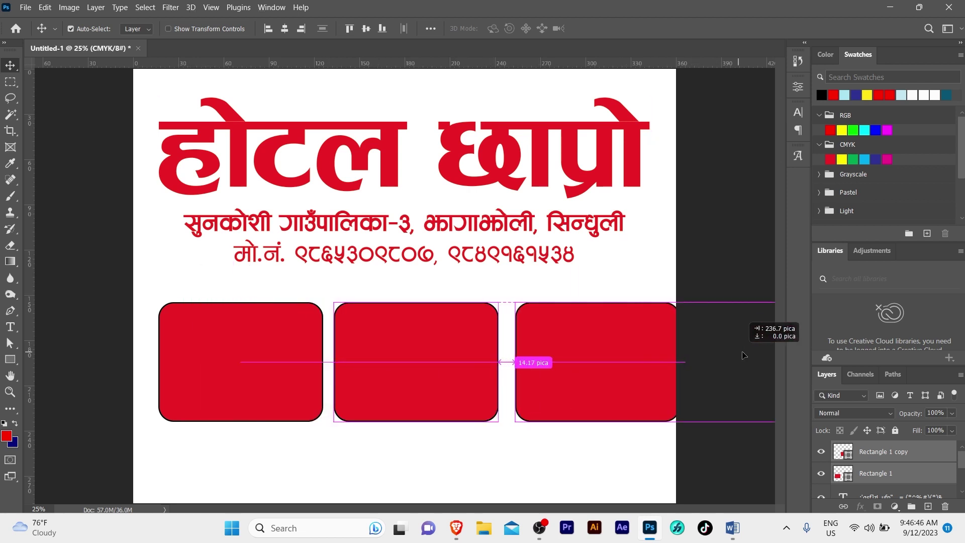
left_click_drag(732, 355, 687, 356)
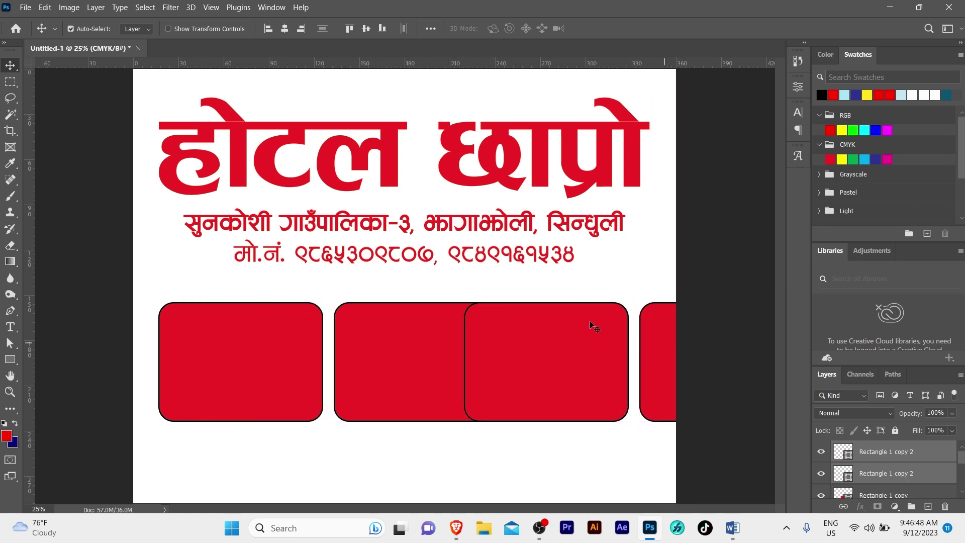
key("z")
left_click(374, 342)
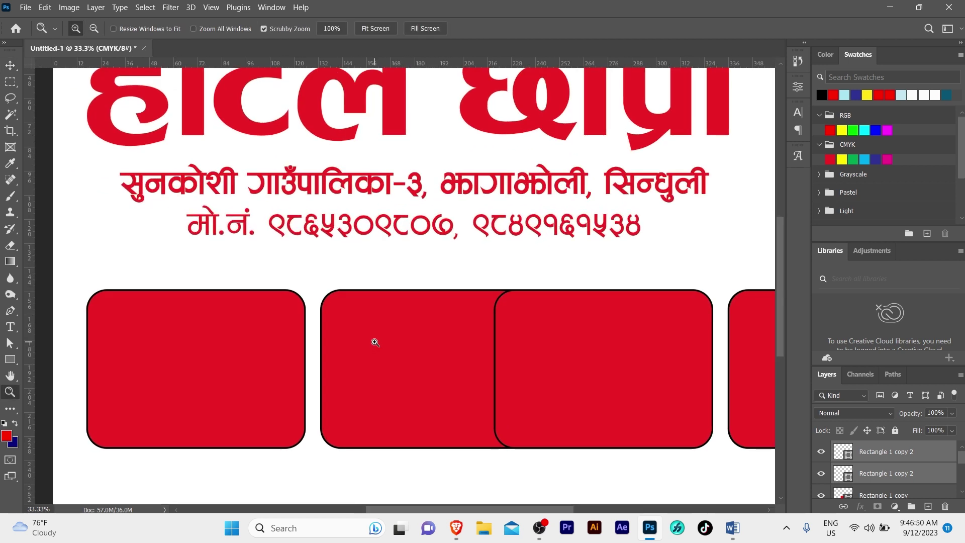
left_click(375, 342, "alt")
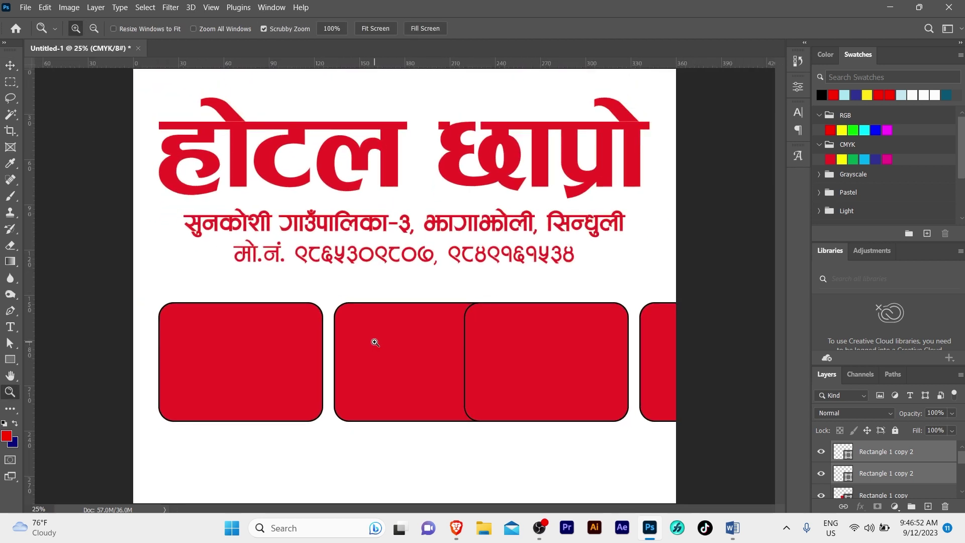
- Resize the four selected rectangles together and move the group onto the page
key("v")
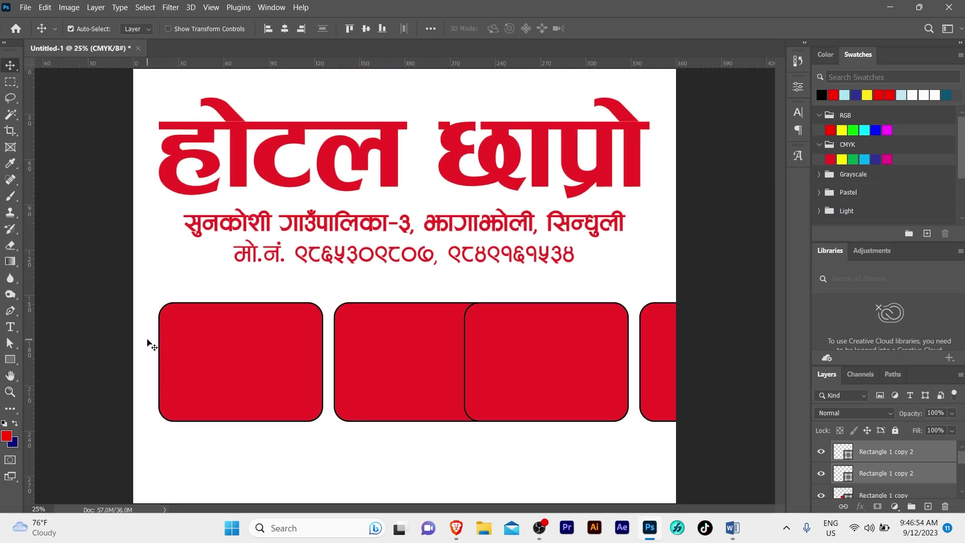
left_click_drag(147, 340, 651, 367)
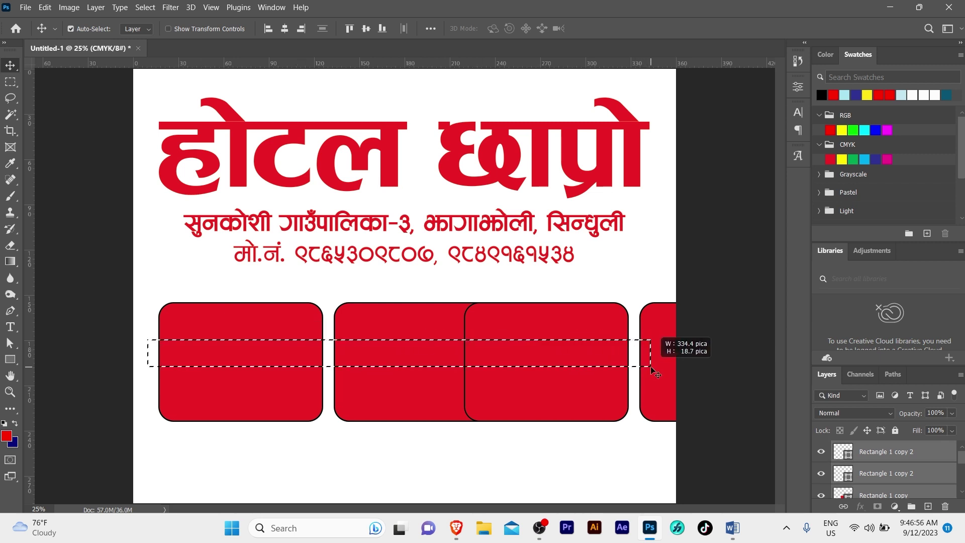
key("ctrl+t")
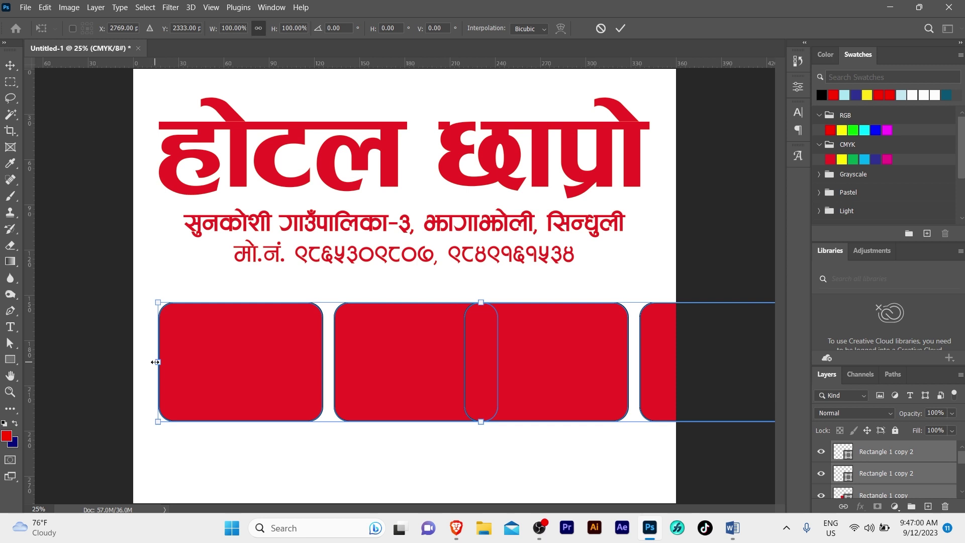
mouse_move(155, 362)
left_mouse_down()
mouse_move(337, 362)
mouse_move(300, 357)
left_mouse_up()
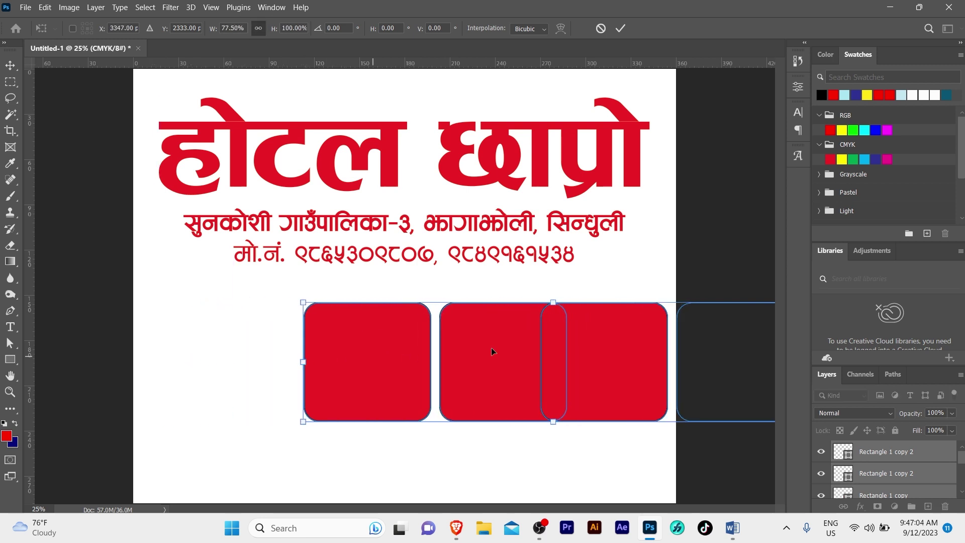
left_click_drag(579, 345, 426, 337)
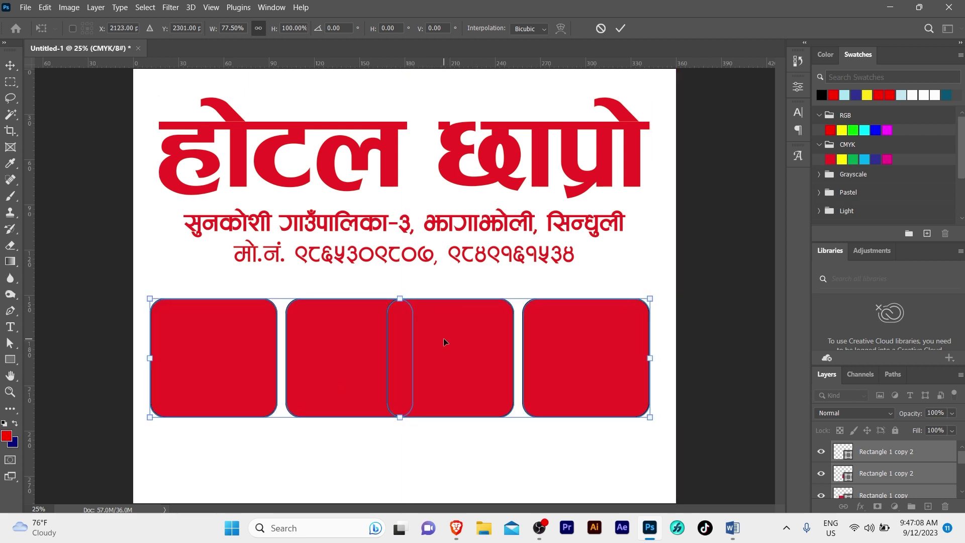
key("Return")
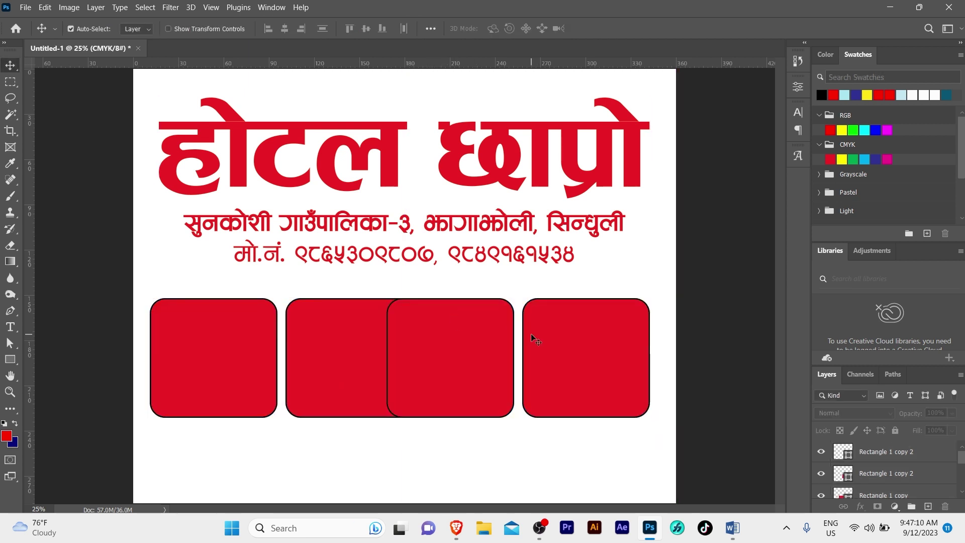
- Separate the overlapping third and fourth rectangles into their own slots and narrow the row
left_click(577, 351)
left_click_drag(586, 355, 600, 356)
mouse_move(471, 353)
left_mouse_down()
mouse_move(522, 351)
mouse_move(503, 350)
left_mouse_up()
left_click_drag(129, 346, 596, 355)
key("ctrl+t")
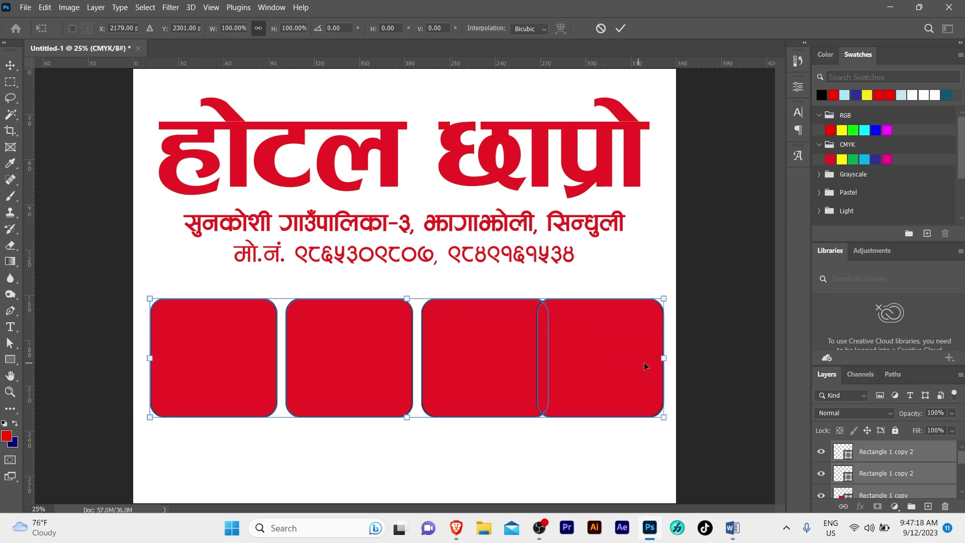
left_click_drag(664, 359, 598, 359)
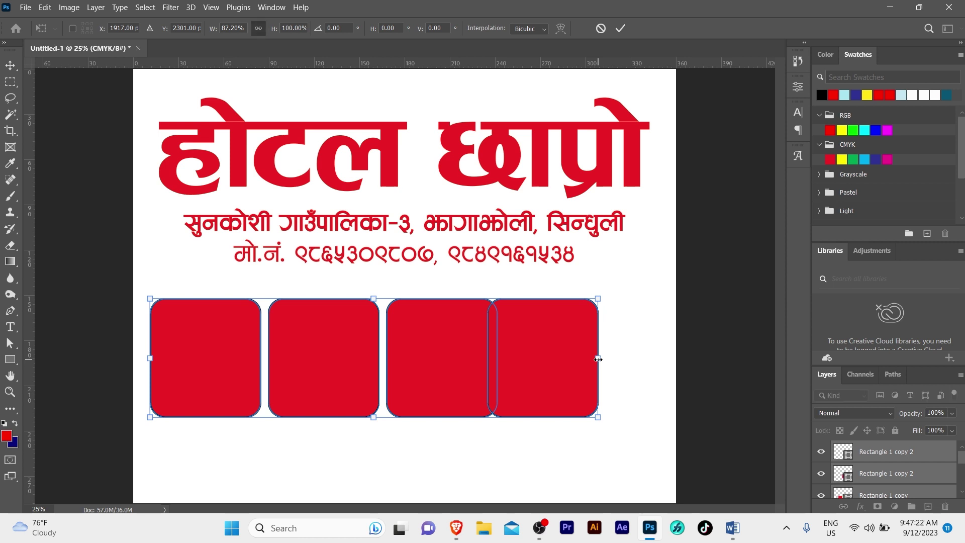
key("Return")
mouse_move(529, 350)
left_mouse_down()
mouse_move(570, 351)
mouse_move(552, 351)
left_mouse_up()
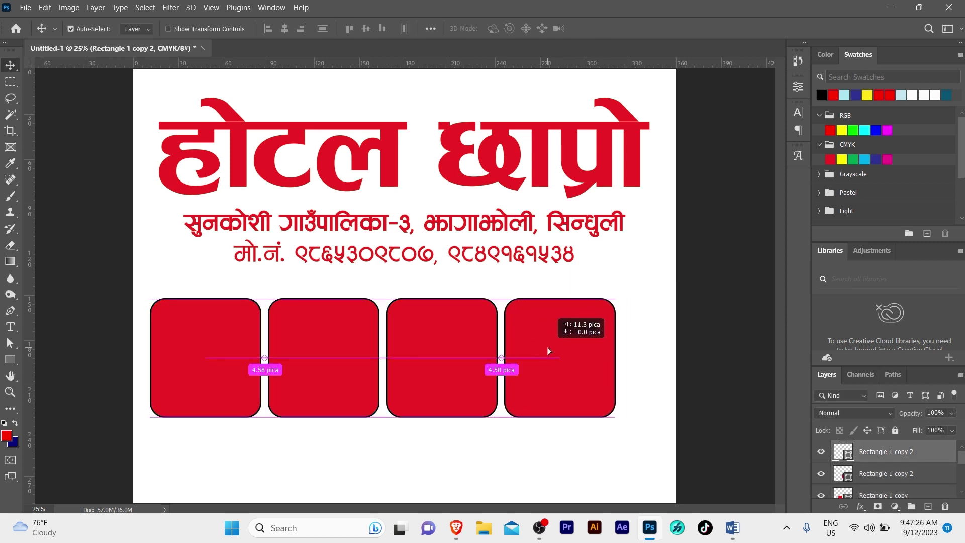
- Widen the four rectangles toward the right and distribute them evenly
left_click_drag(146, 340, 568, 360)
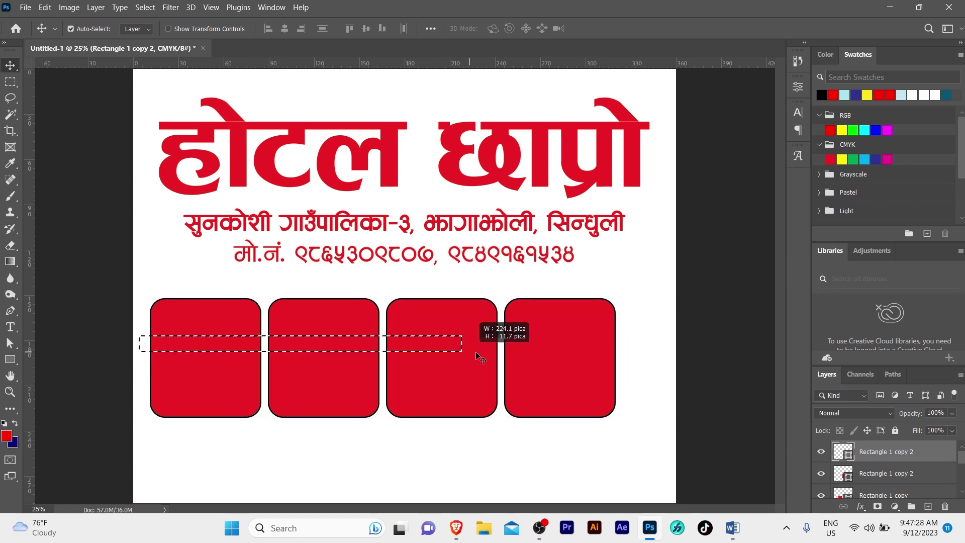
key("ctrl+t")
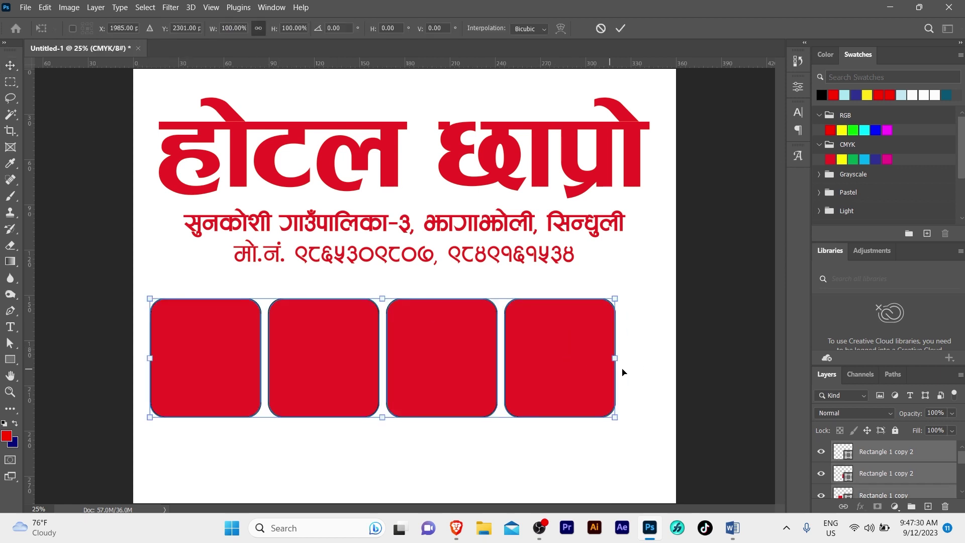
left_click_drag(622, 357, 671, 358)
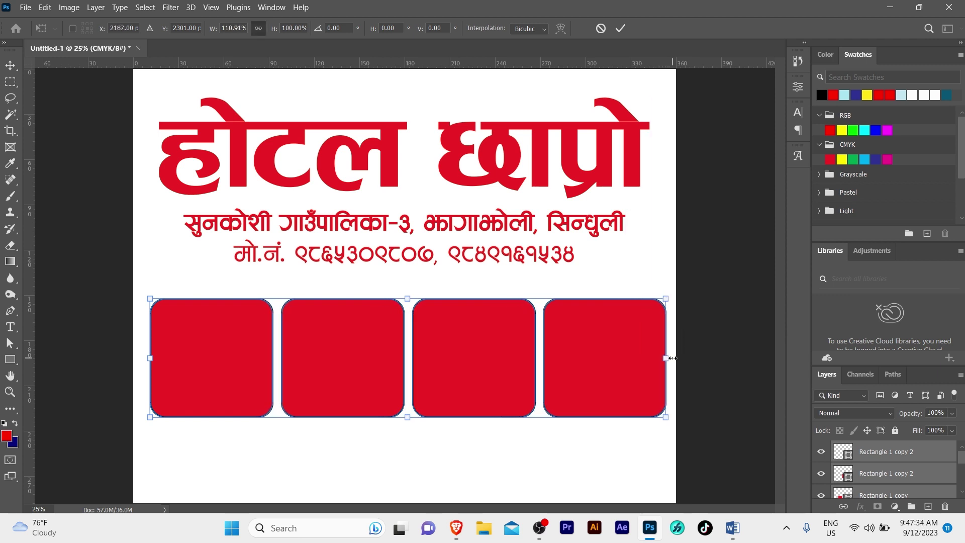
key("Return")
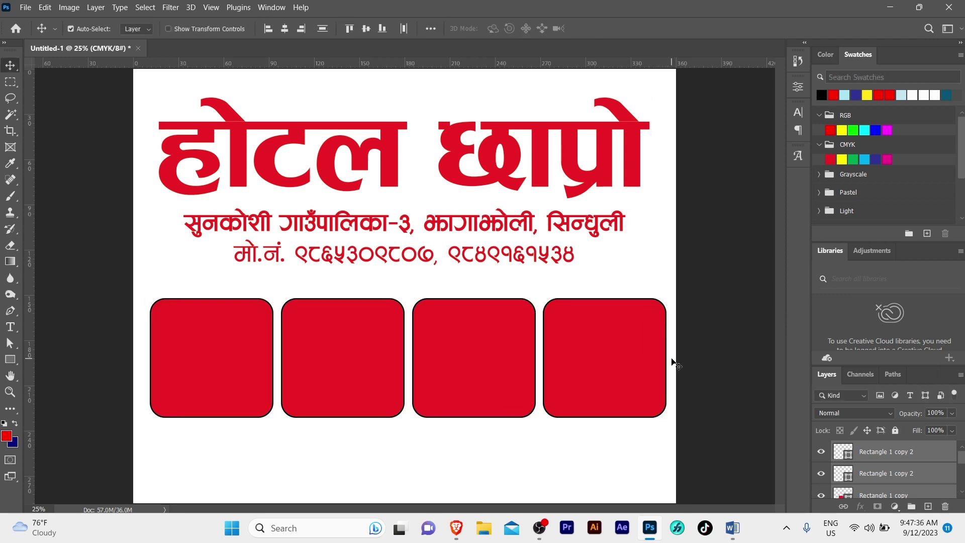
left_click_drag(183, 276, 595, 358)
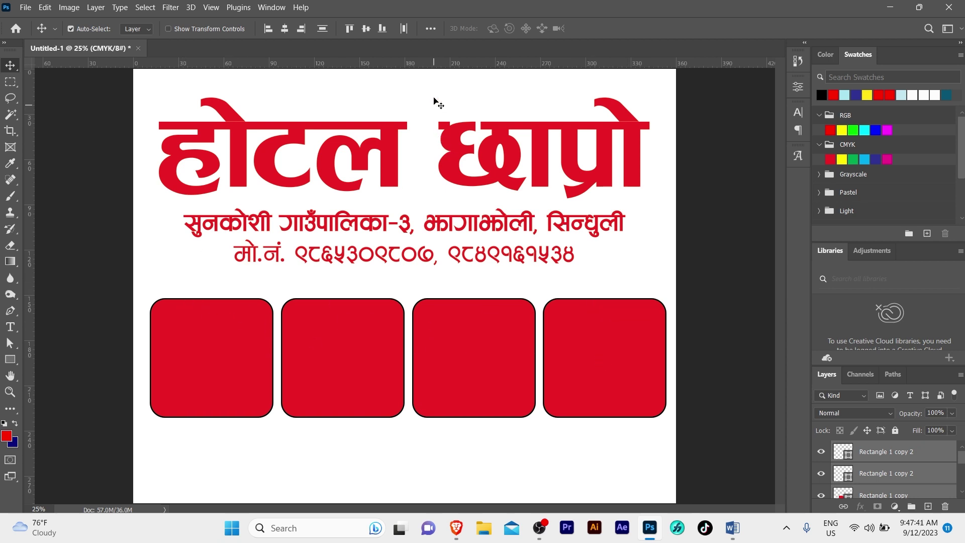
left_click(406, 31)
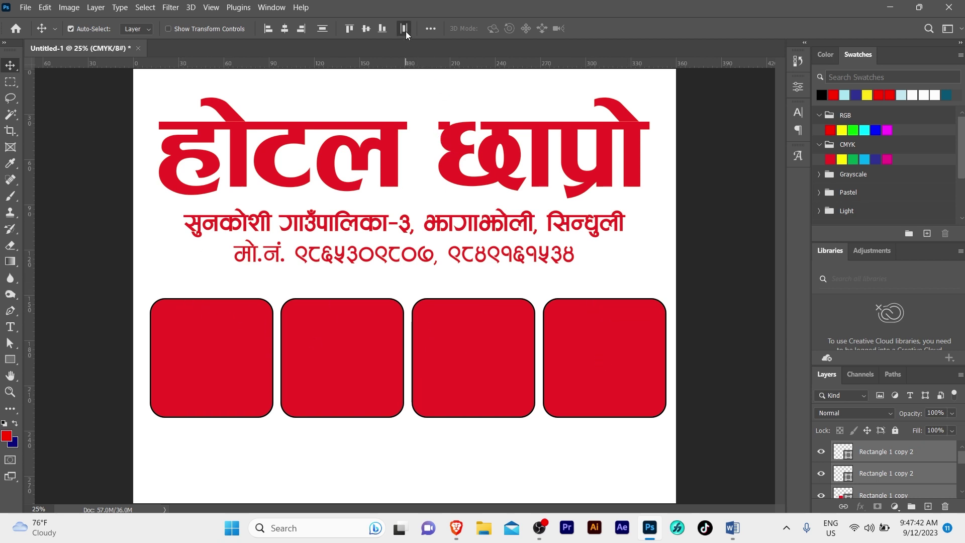
- Widen the four boxes slightly toward the left and zoom out to the whole banner
left_click(246, 462)
left_click_drag(145, 339, 576, 380)
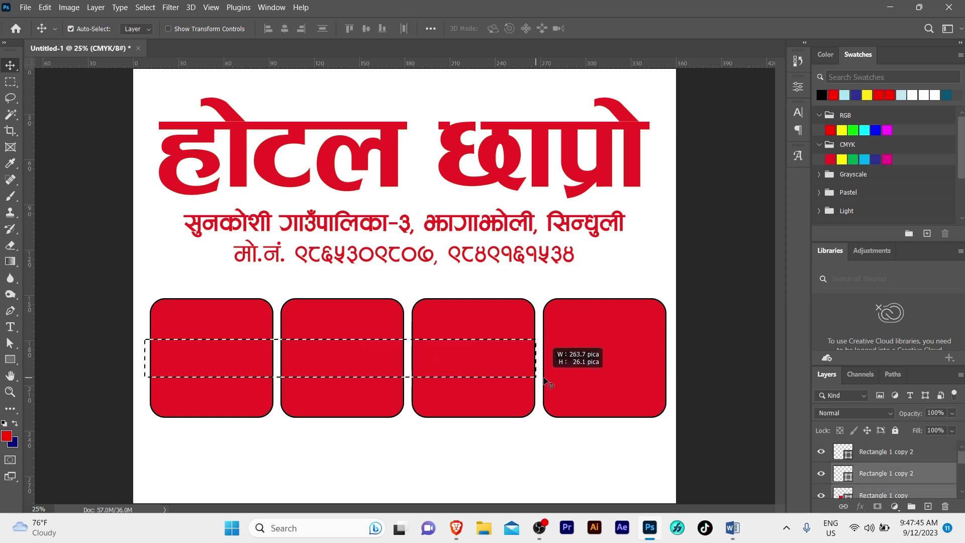
key("ctrl+t")
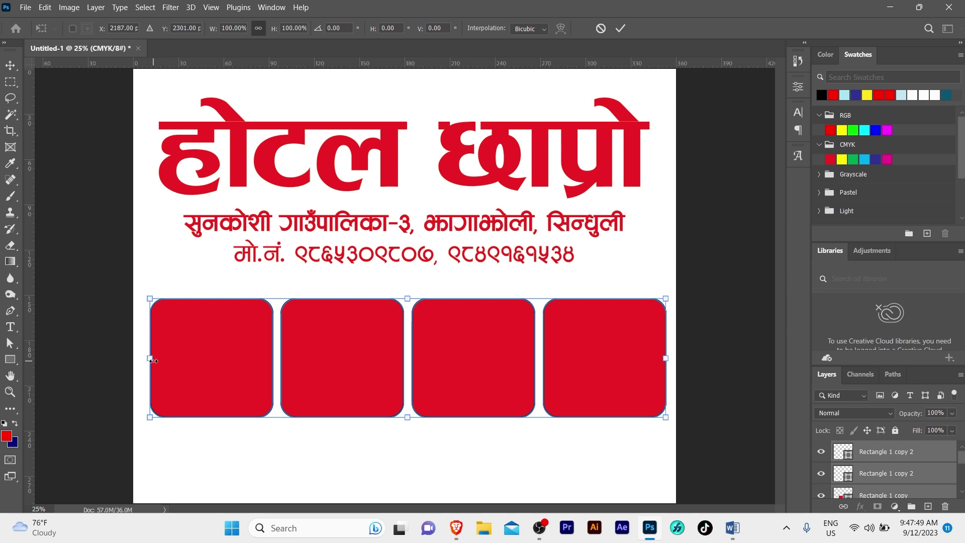
left_click_drag(154, 361, 150, 360)
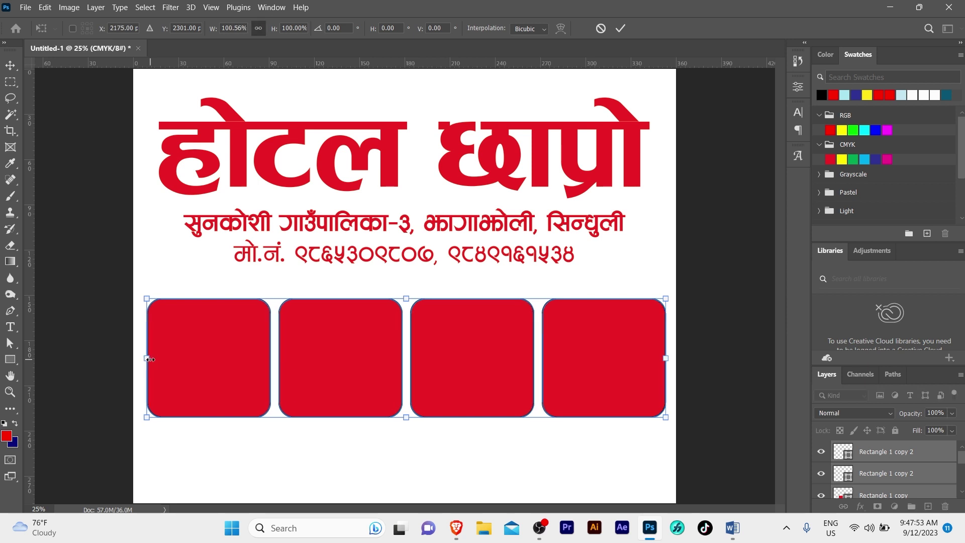
key("Return")
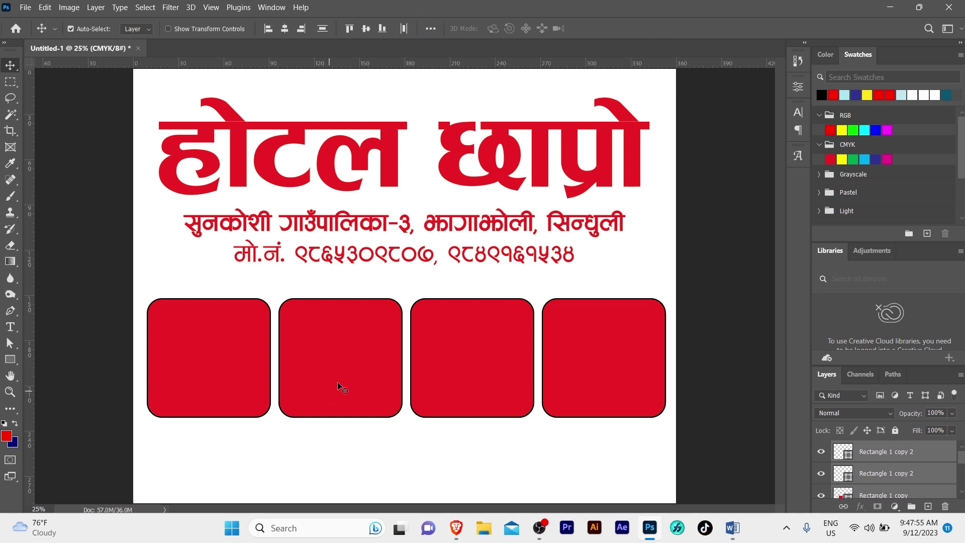
key("ctrl+minus")
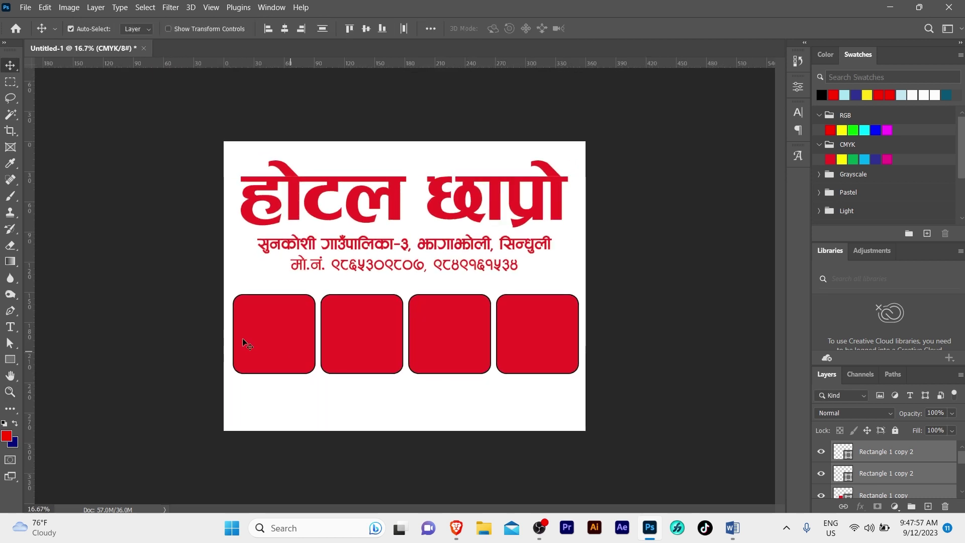
- Nudge the four red boxes upward, zoom back to 25%, and minimise Photoshop
left_click_drag(205, 312, 548, 352)
key("shift+Up")
key("shift+Up")
key("shift+Up")
key("shift+Up")
key("shift+Up")
key("shift+Up")
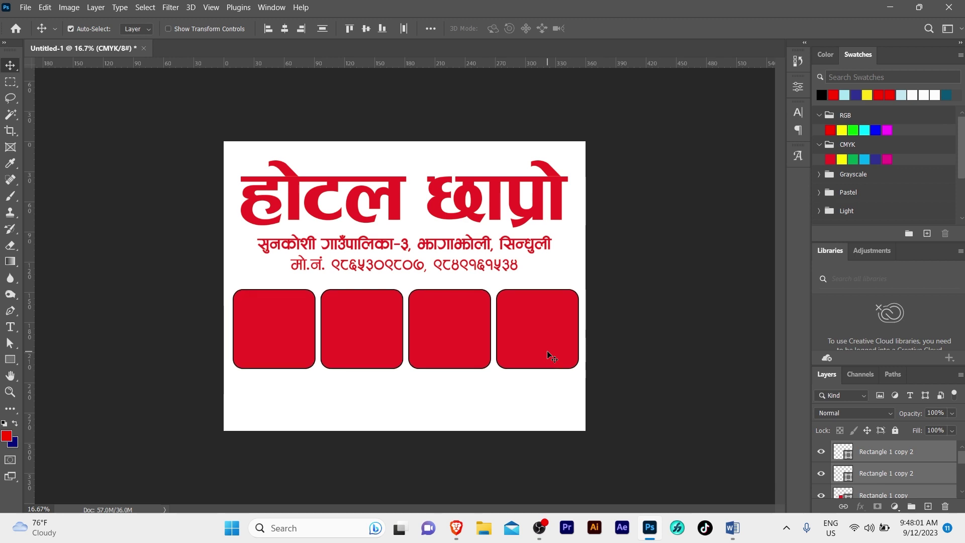
key("z")
left_click(411, 349)
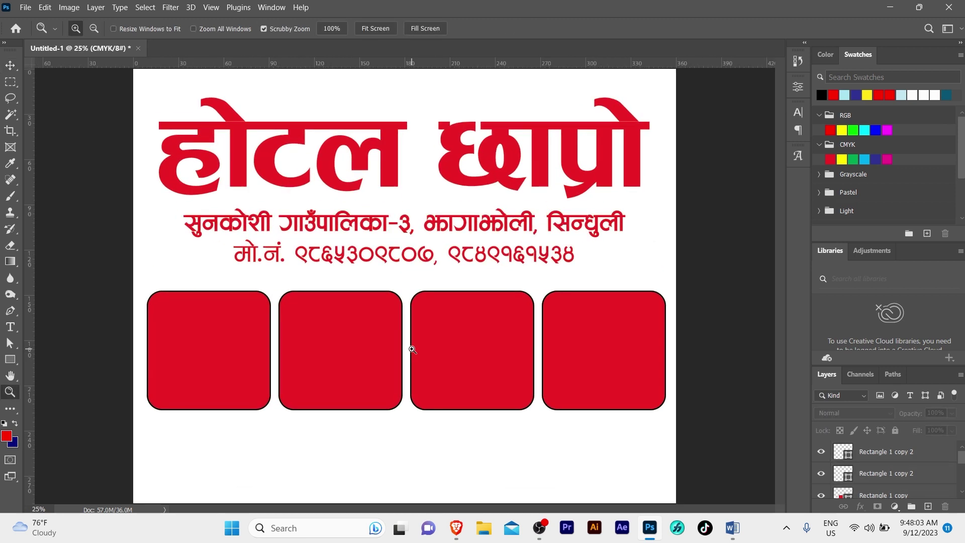
key("v")
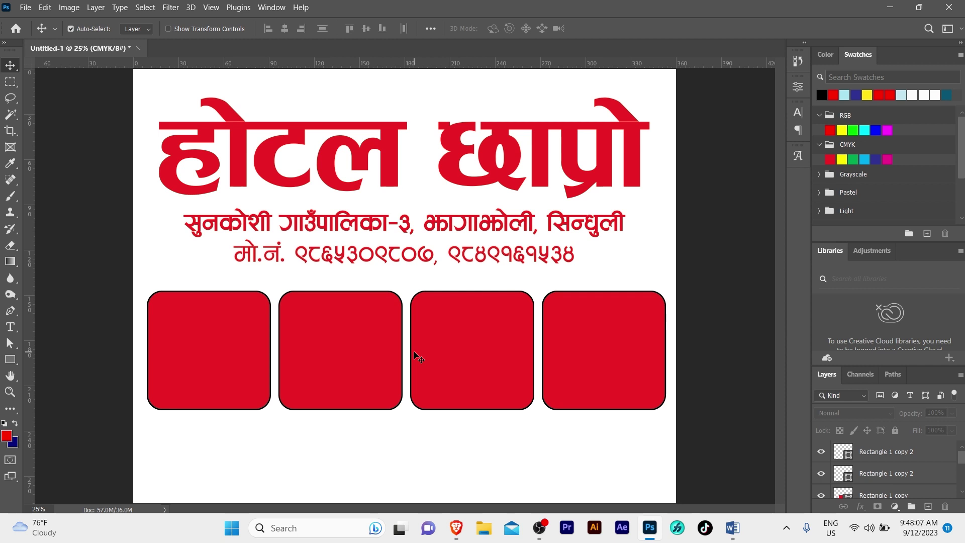
key("z")
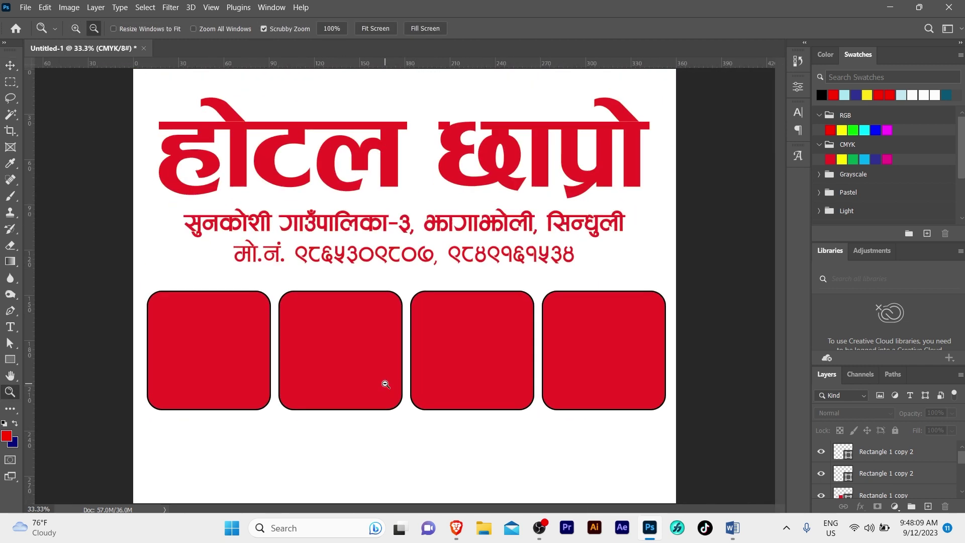
key("v")
left_click(216, 358)
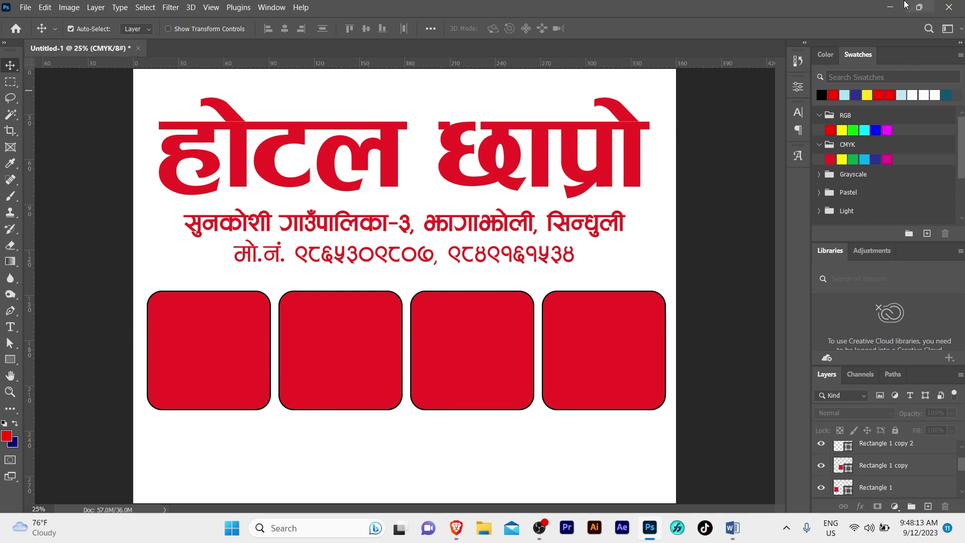
left_click(887, 8)
- Drag the khana photo from the Video Intro folder onto the Photoshop banner
left_click(888, 10)
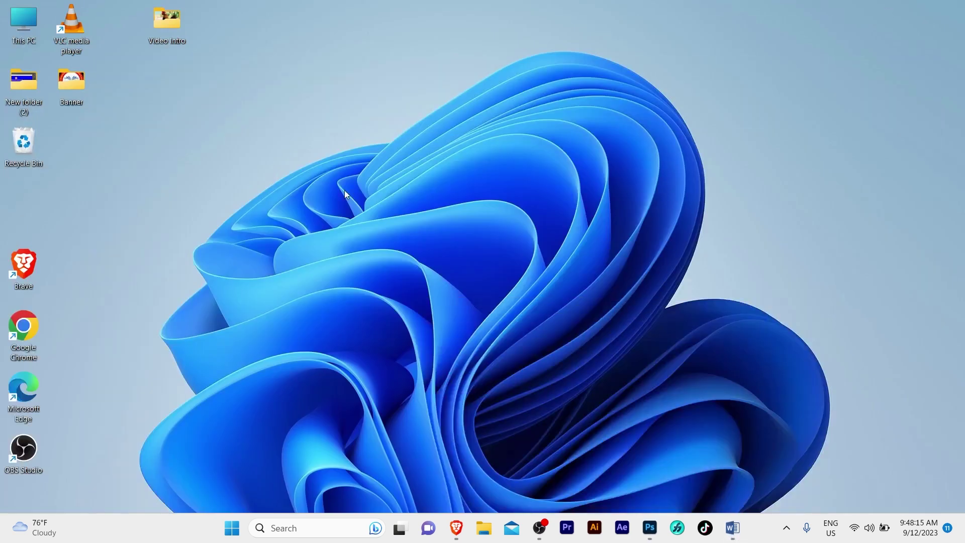
double_click(177, 19)
left_click(584, 195)
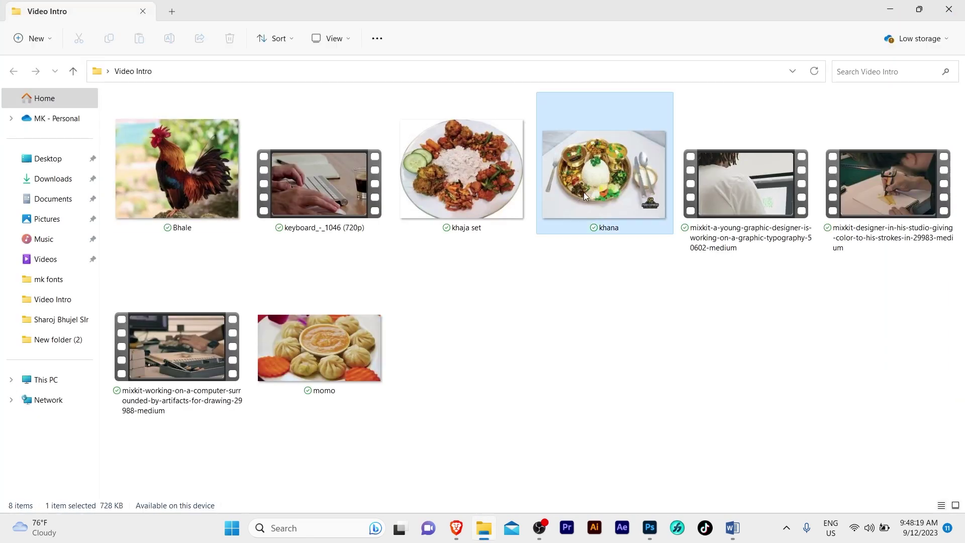
mouse_move(583, 195)
left_mouse_down()
mouse_move(653, 530)
mouse_move(270, 336)
left_mouse_up()
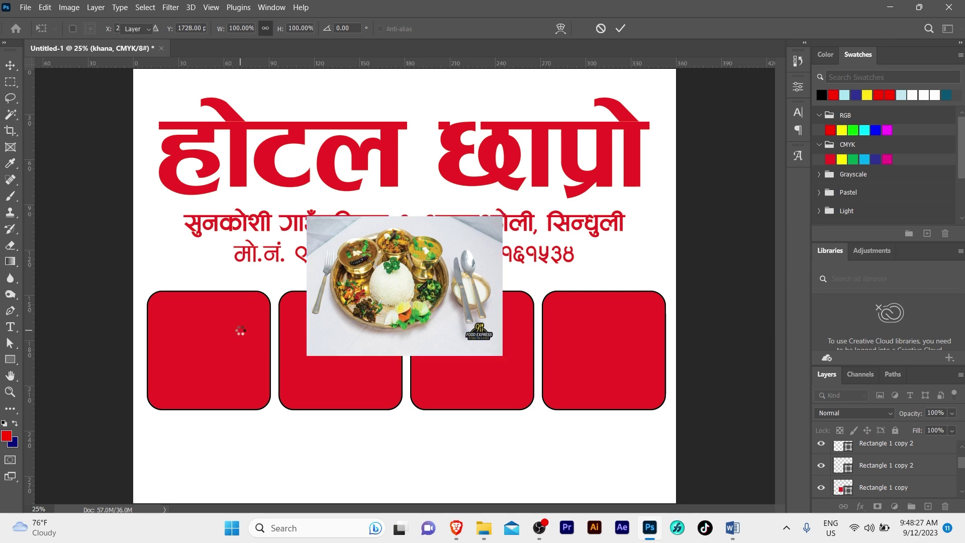
- Place the khana photo over the first red box, keeping its layer above the box
key("Return")
left_click_drag(367, 294, 204, 294)
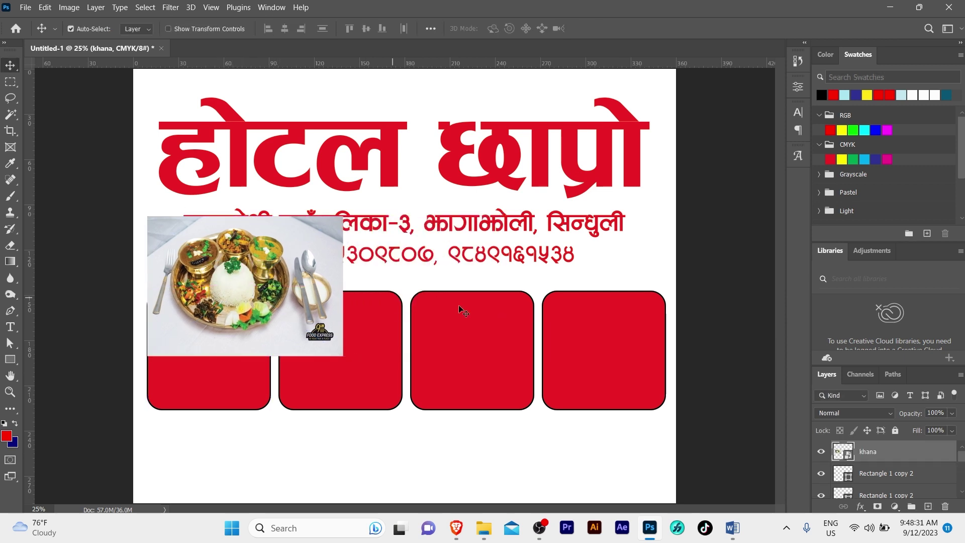
right_click(907, 446)
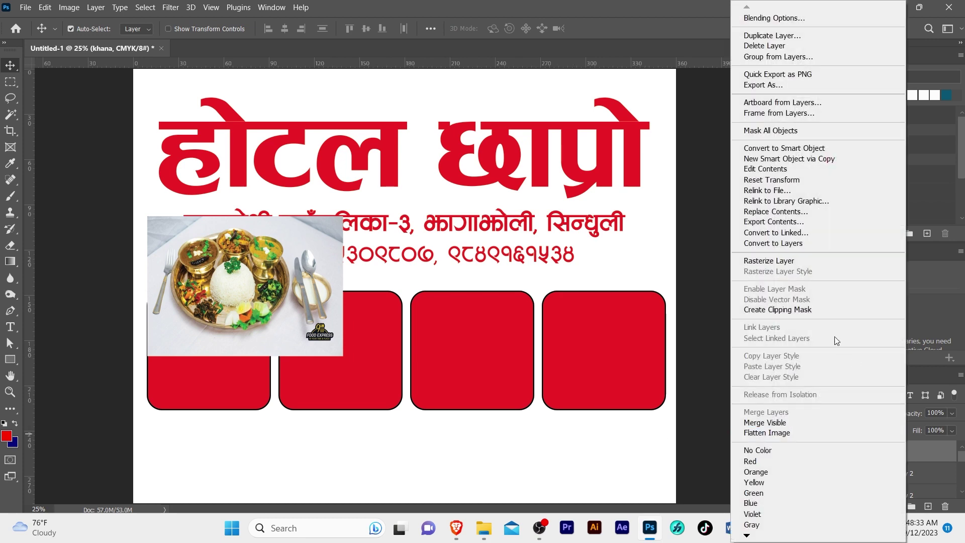
left_click(779, 142)
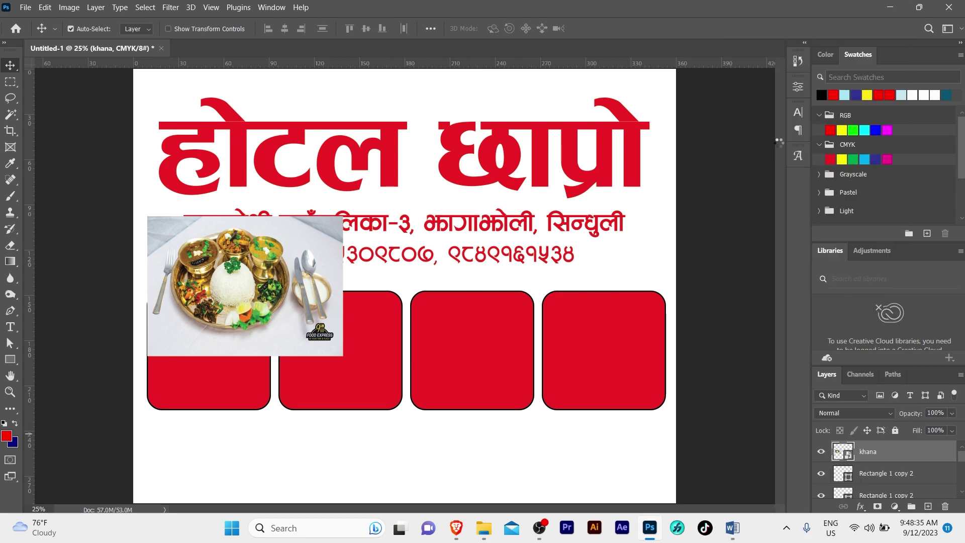
left_click_drag(236, 308, 225, 308)
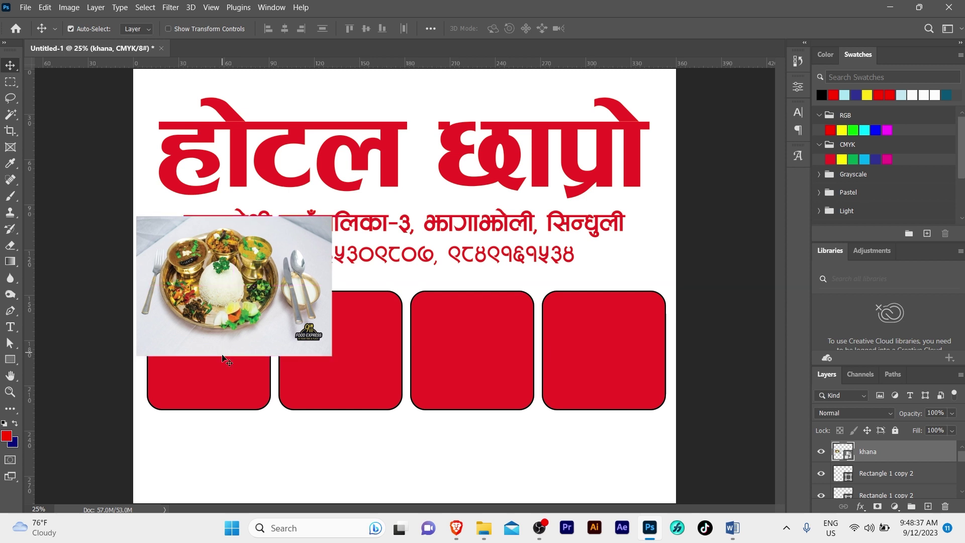
left_click(225, 381)
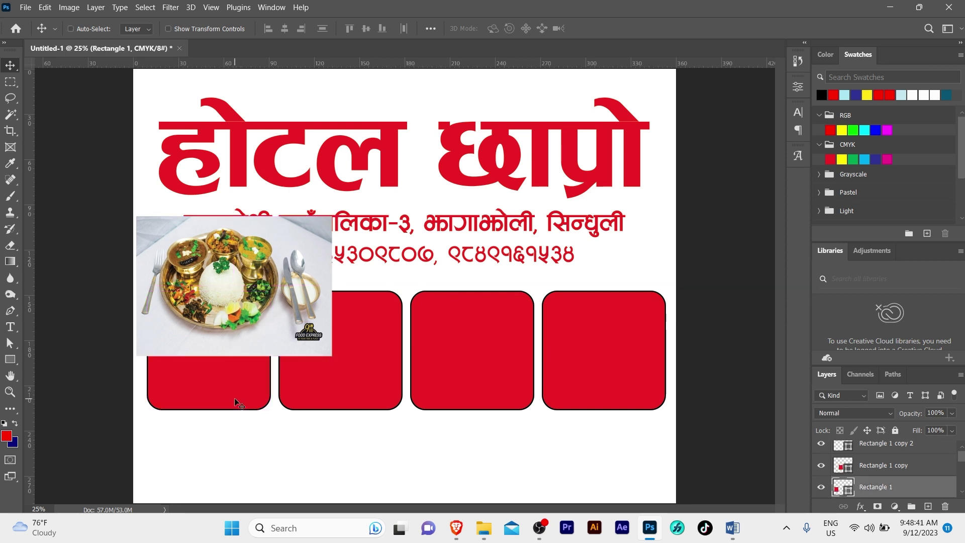
key("ctrl+shift+bracketright")
left_click(317, 244, "ctrl")
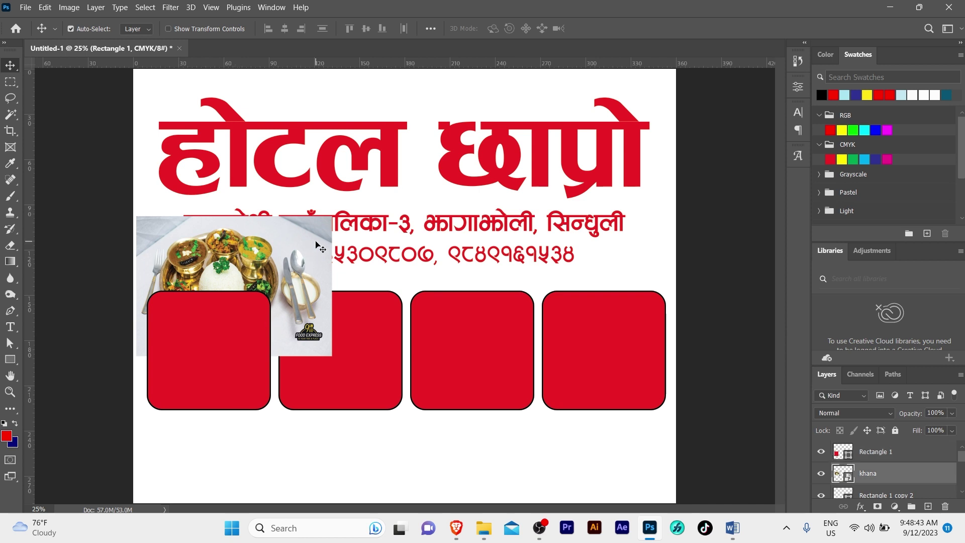
key("ctrl+shift+bracketright")
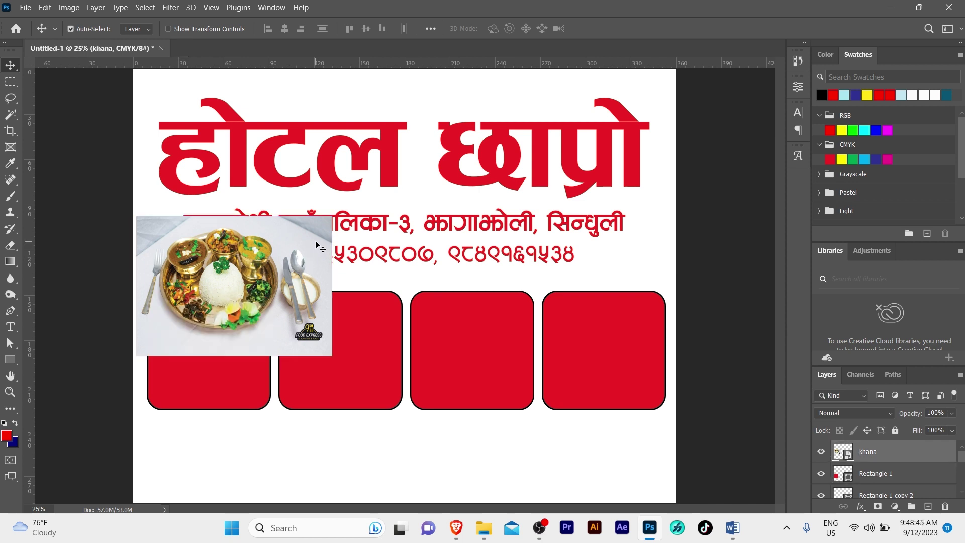
left_click_drag(258, 273, 255, 319)
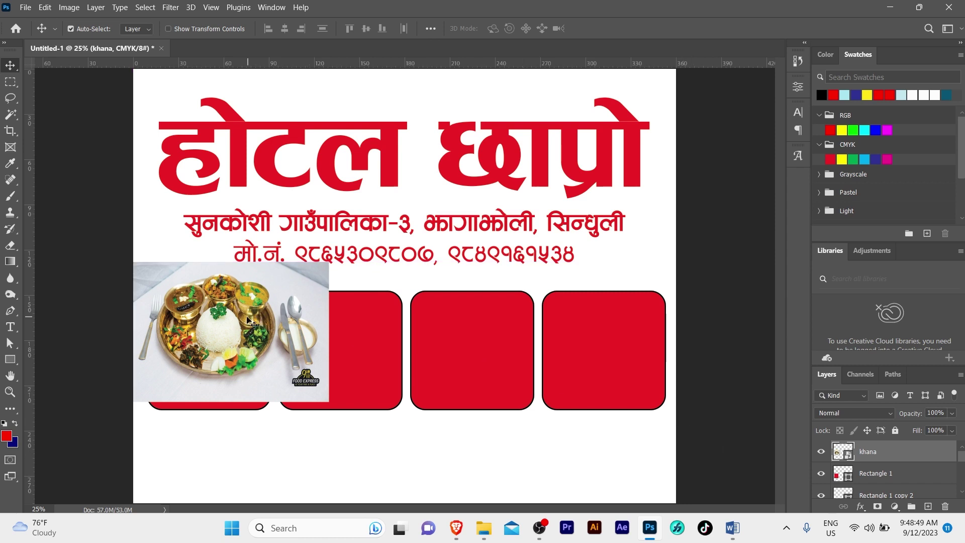
mouse_move(266, 327)
left_mouse_down()
mouse_move(259, 314)
mouse_move(257, 324)
left_mouse_up()
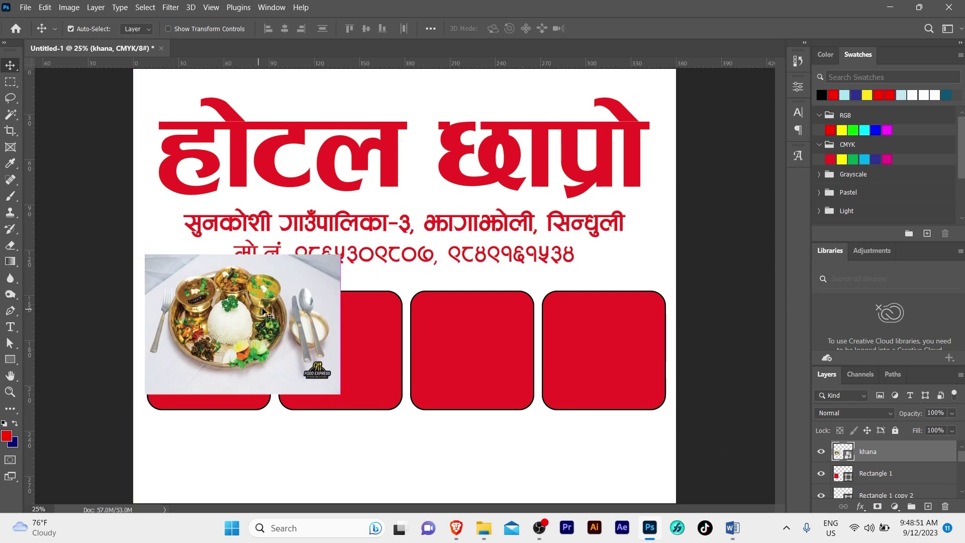
- Clip the khana photo into the first rounded box and check it up close
right_click(888, 451)
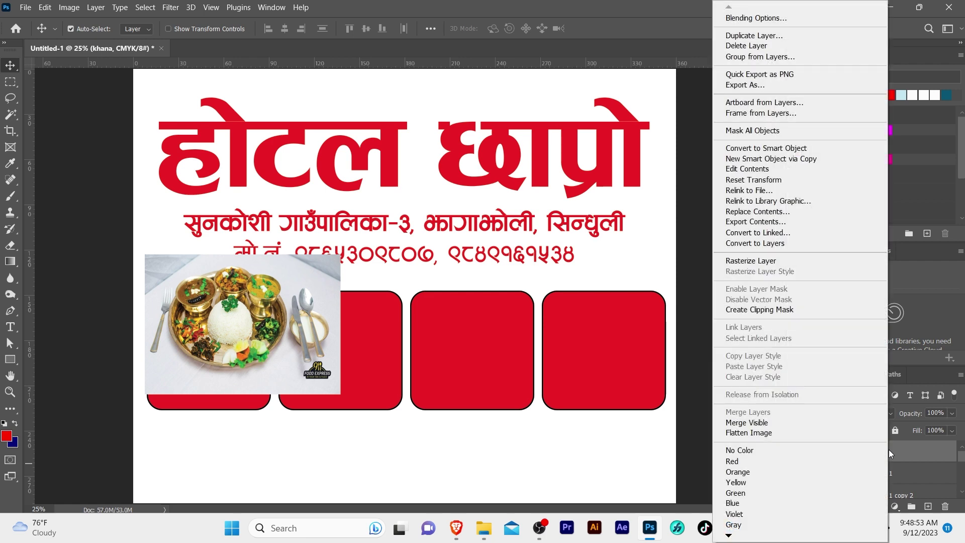
left_click(764, 310)
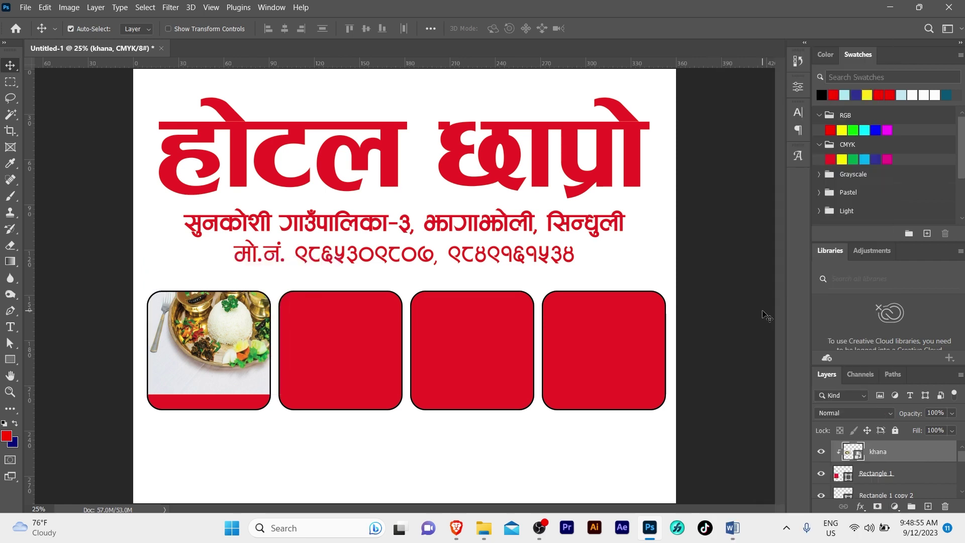
key("ctrl+plus")
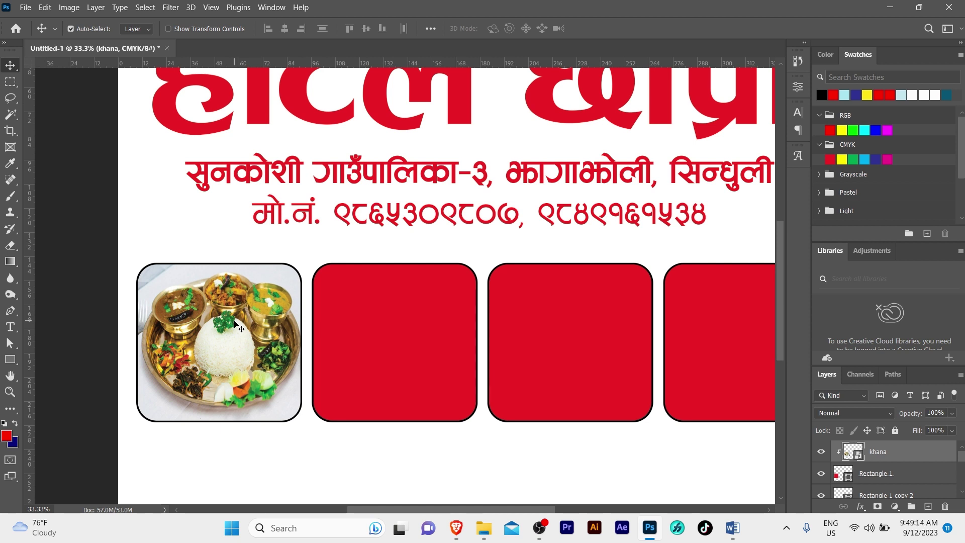
key("z")
left_click(233, 322, "alt")
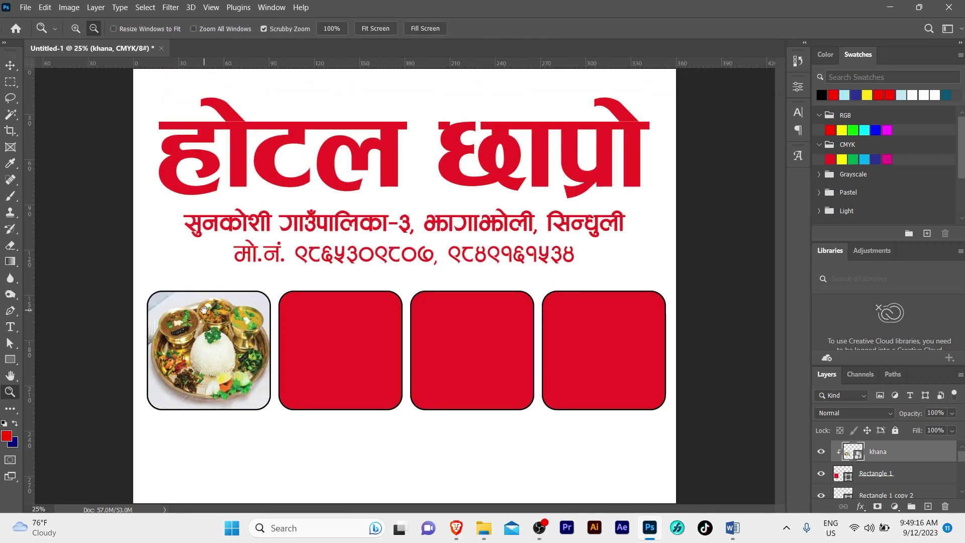
key("v")
left_click(336, 329)
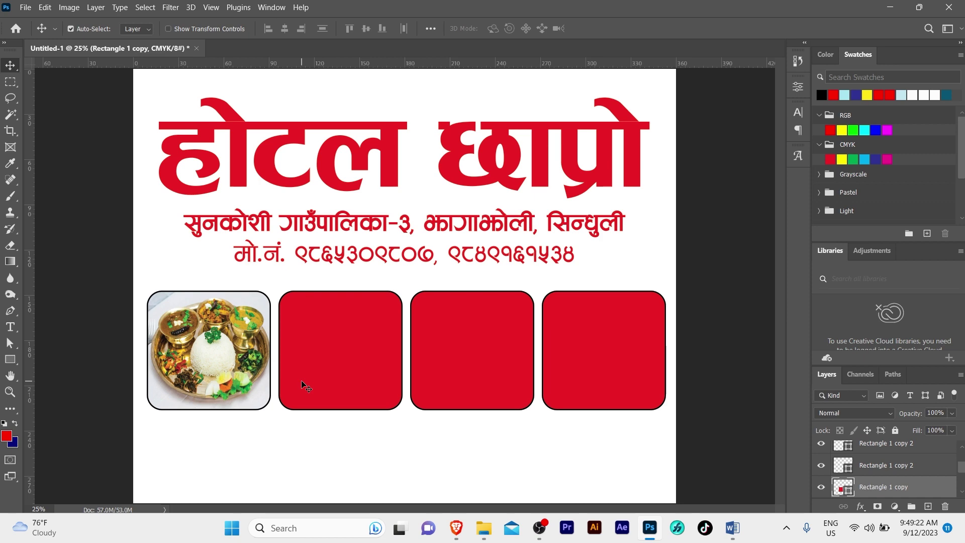
- Add the momo photo, clip it into the second box, and enlarge it to fill
left_click(888, 7)
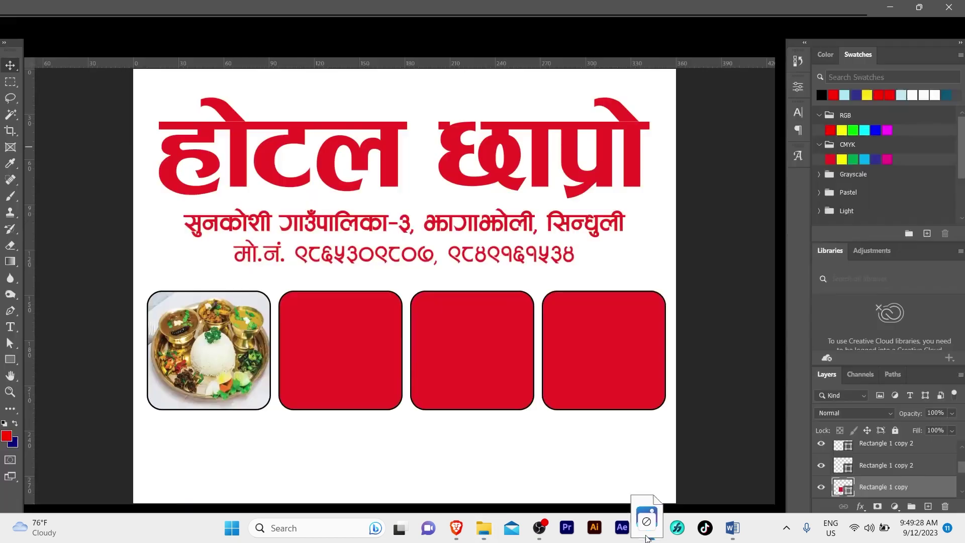
left_click_drag(318, 345, 358, 267)
right_click(879, 451)
left_click(803, 276)
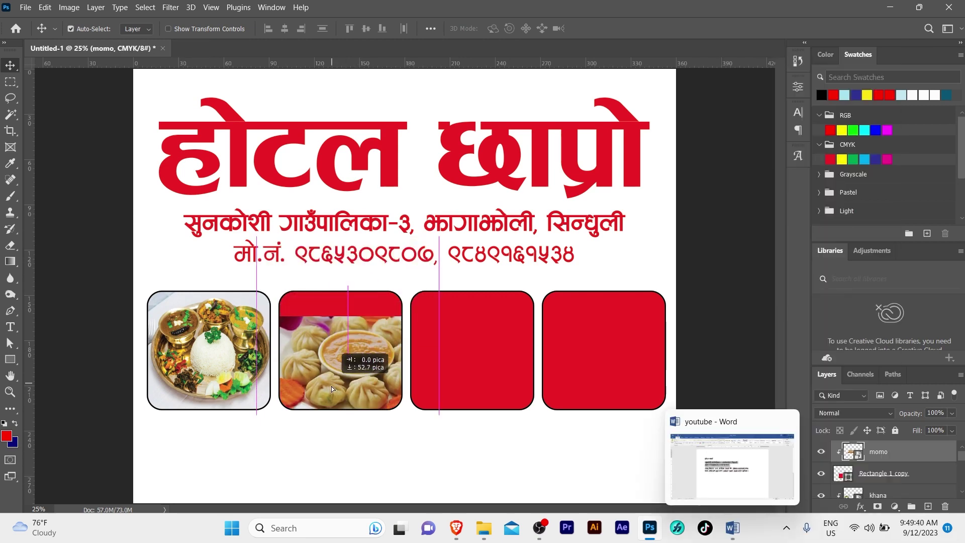
key("ctrl+t")
left_click_drag(331, 386, 353, 296)
key("Return")
- Place the khaja set and rooster photos, clipping the rooster into the fourth box
key("alt+Tab")
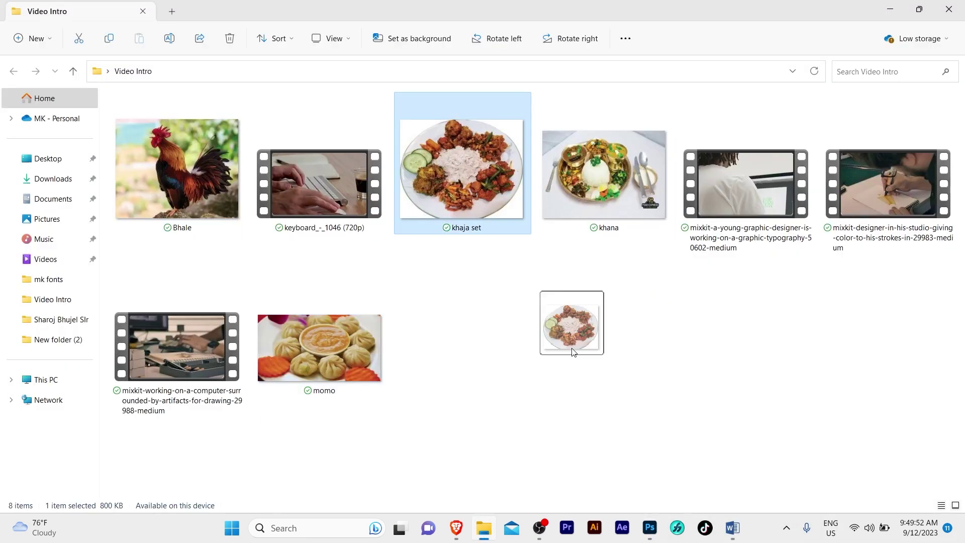
mouse_move(458, 173)
left_mouse_down()
mouse_move(484, 392)
mouse_move(476, 276)
left_mouse_up()
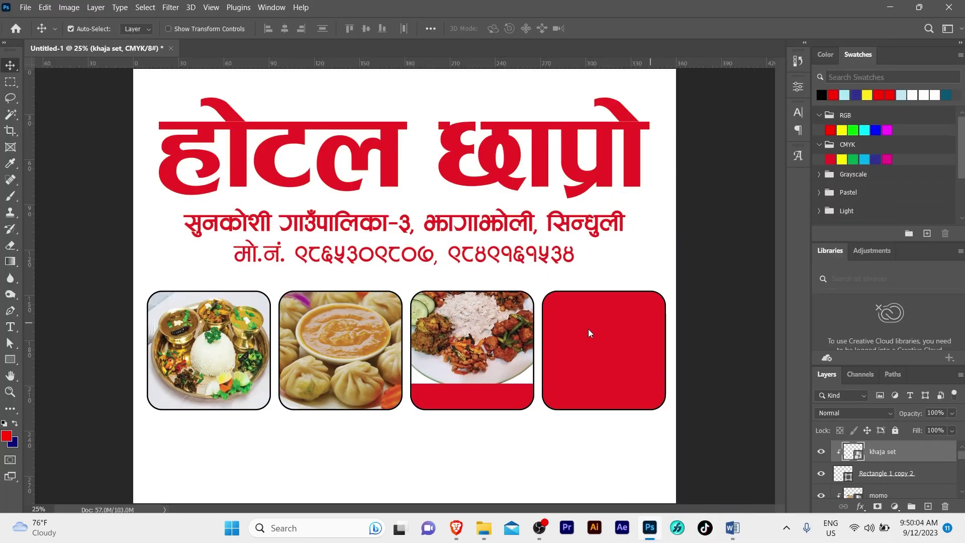
key("Return")
key("alt+Tab")
mouse_move(177, 173)
left_mouse_down()
mouse_move(586, 376)
mouse_move(618, 405)
left_mouse_up()
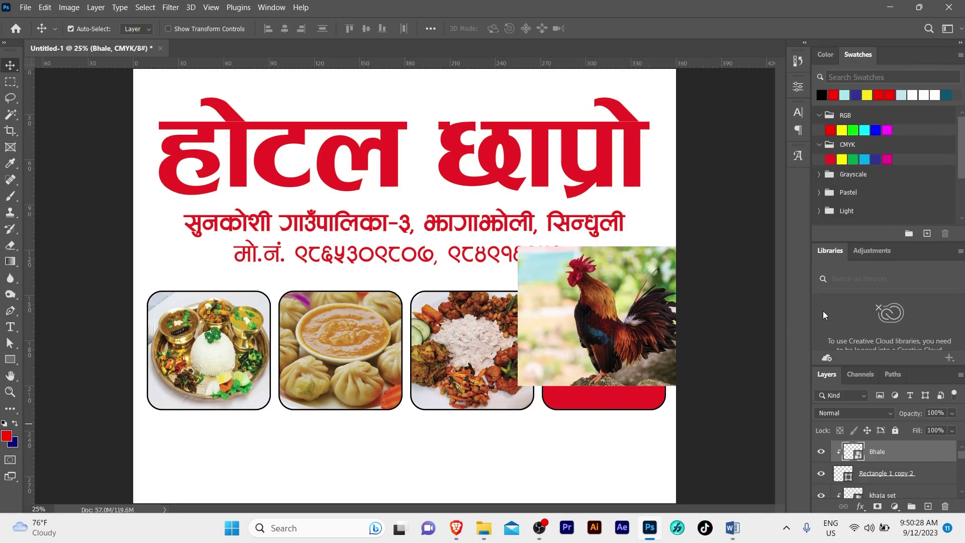
key("ctrl+alt+g")
key("Return")
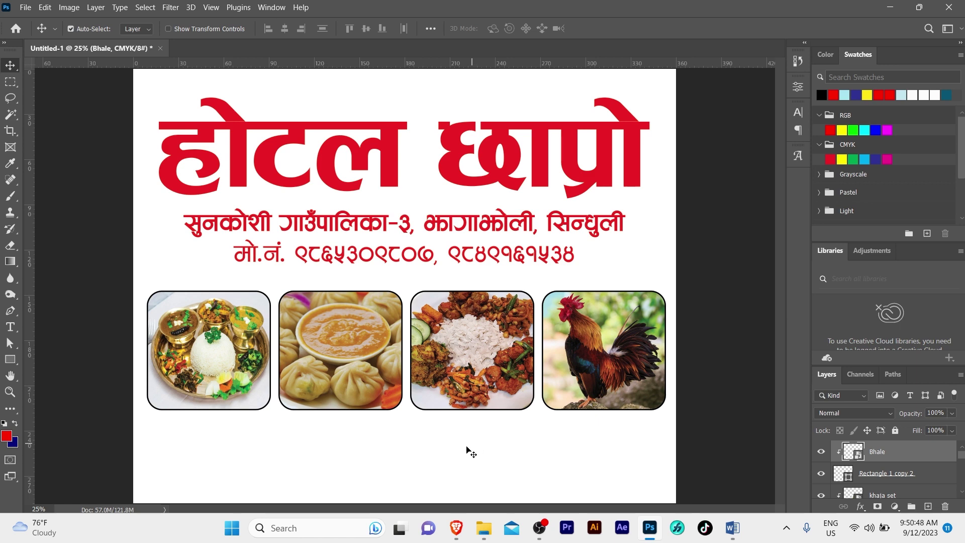
- Zoom in to inspect the food photos, then fit the whole banner on screen
key("z")
left_click(431, 439)
left_click(428, 439, "alt")
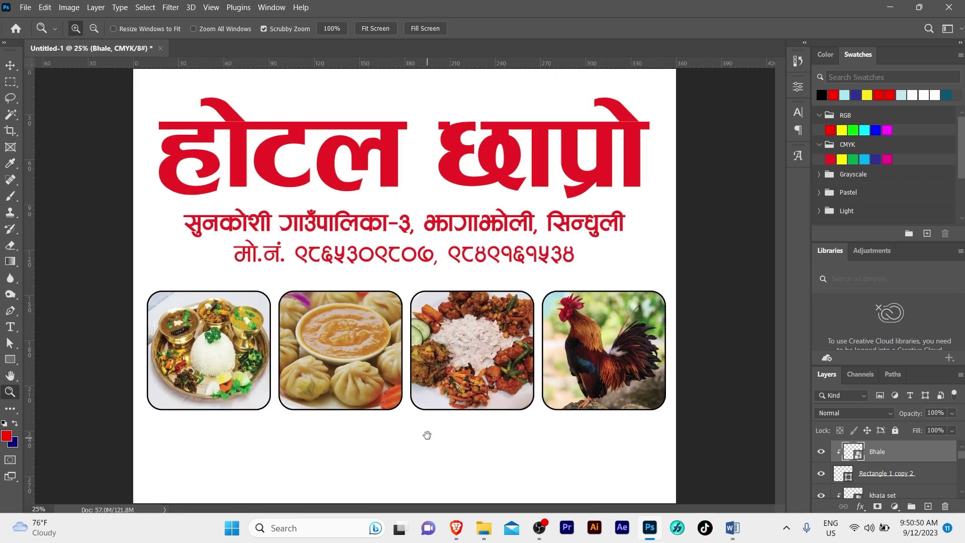
left_click(416, 448)
left_click_drag(414, 446, 423, 365)
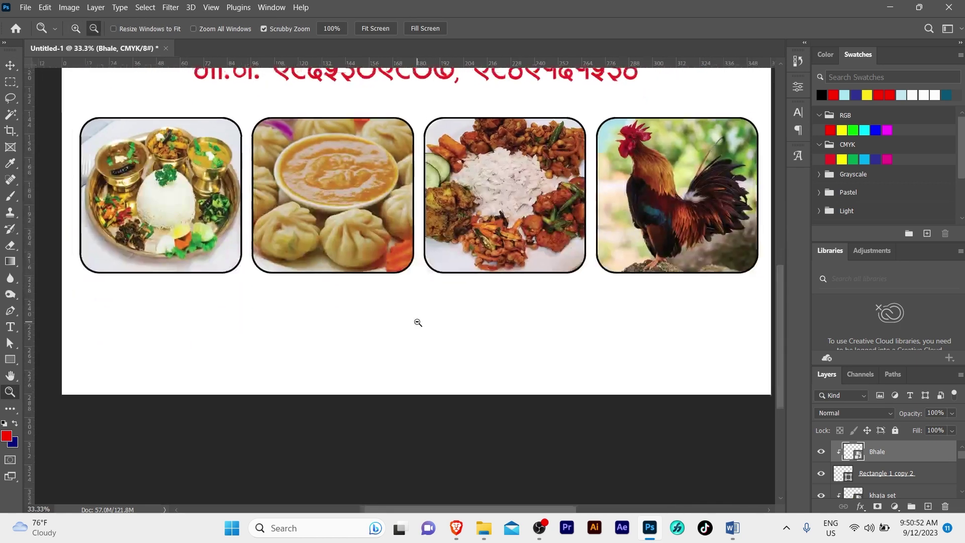
key("ctrl+0")
key("v")
left_click(389, 454)
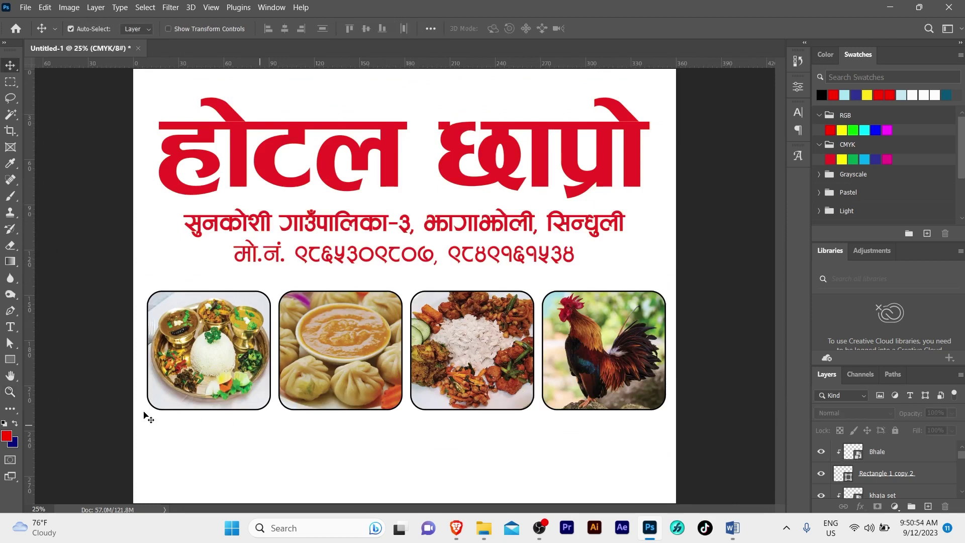
- Draw a wide red rectangle across the banner's bottom and nudge it up slightly
left_click(20, 363)
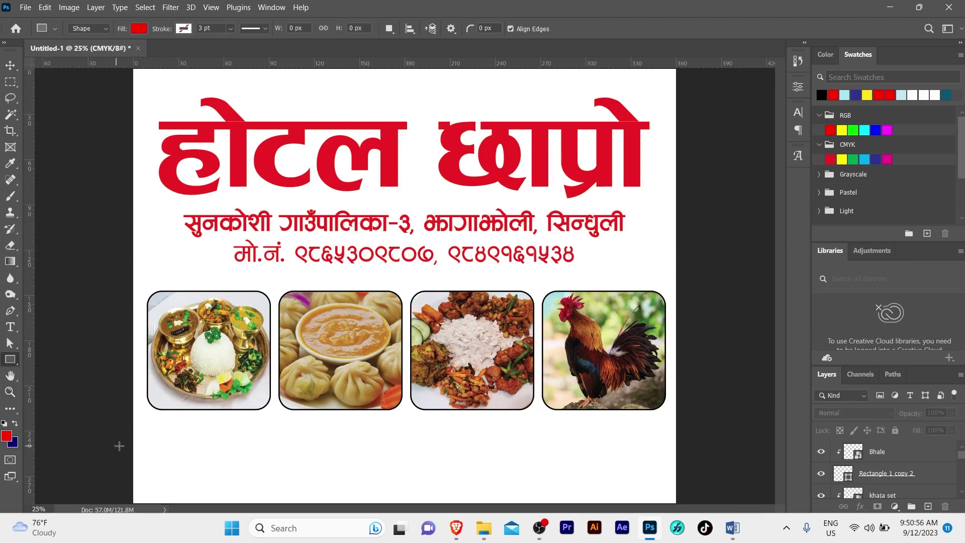
left_click_drag(108, 441, 712, 508)
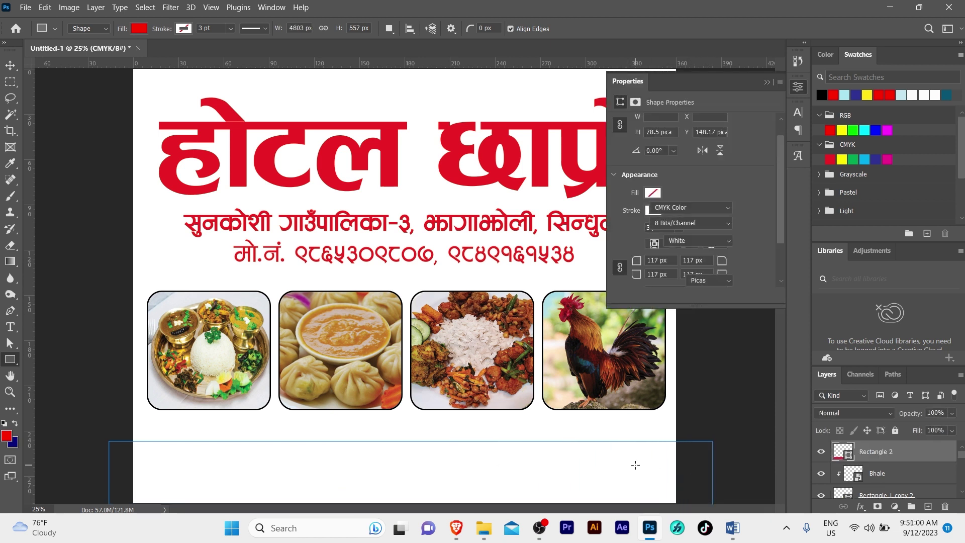
key("v")
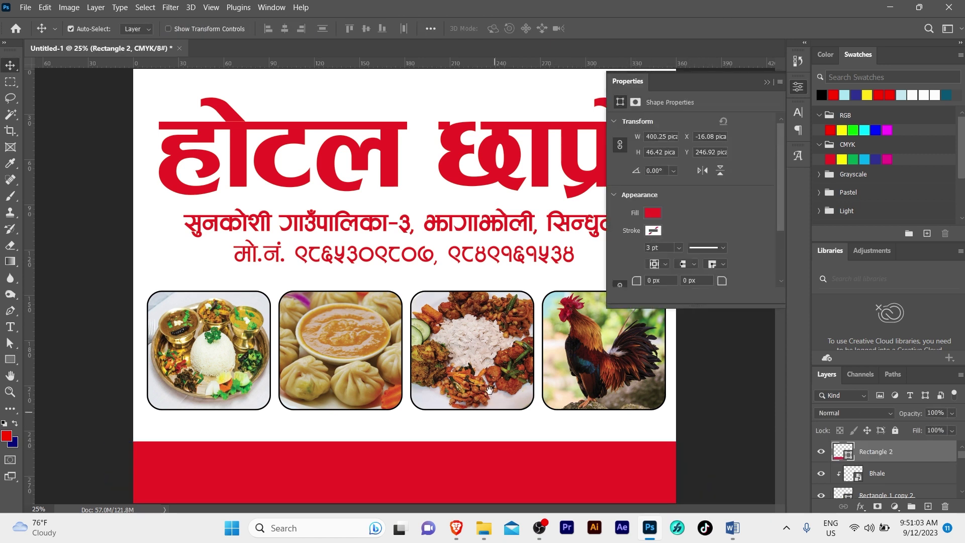
left_click(766, 81)
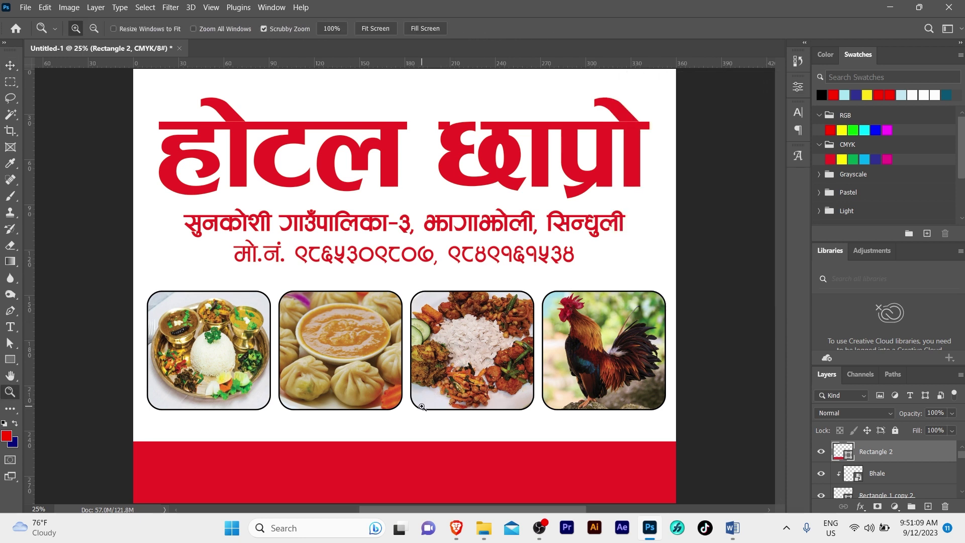
left_click(435, 395)
scroll(426, 315, "down", 3)
left_click(410, 302, "alt")
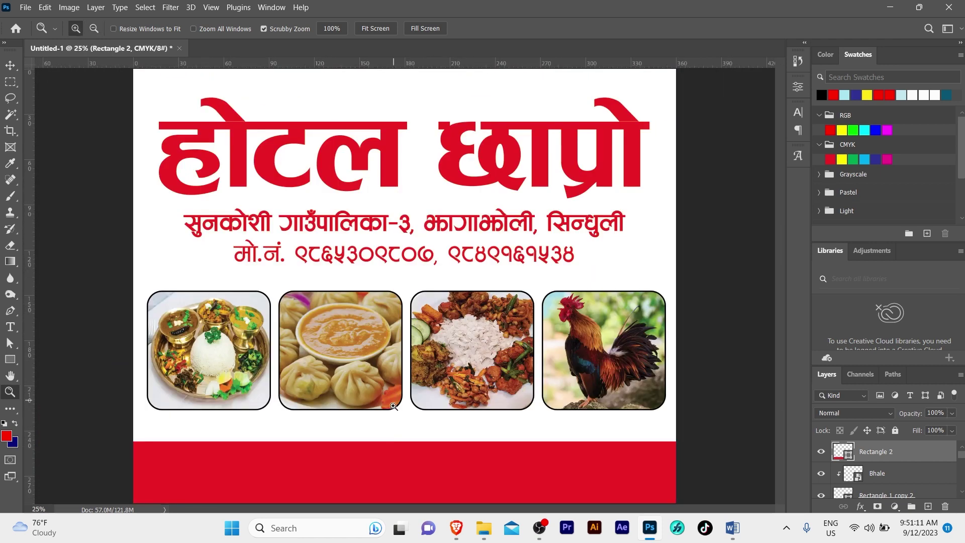
key("v")
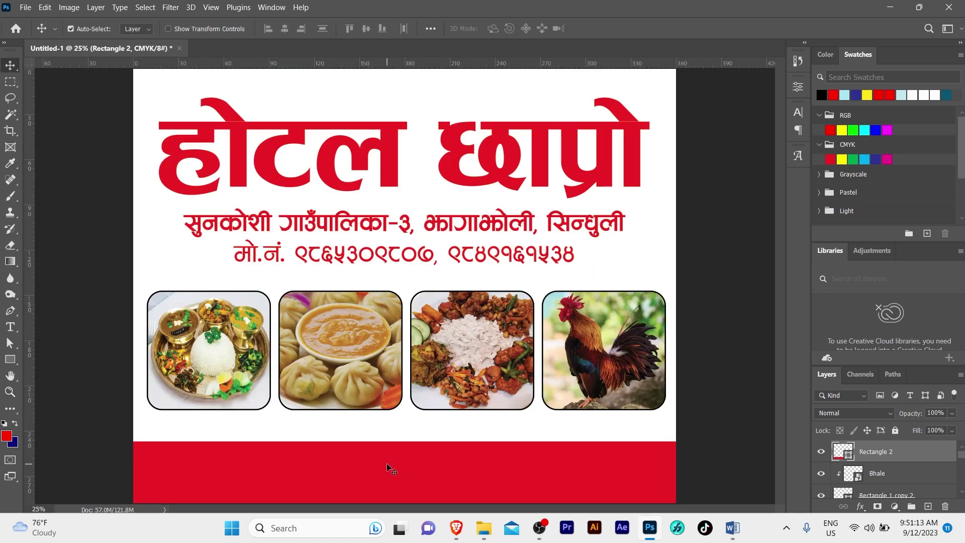
key("shift+Up")
key("shift+Up")
key("shift+Up")
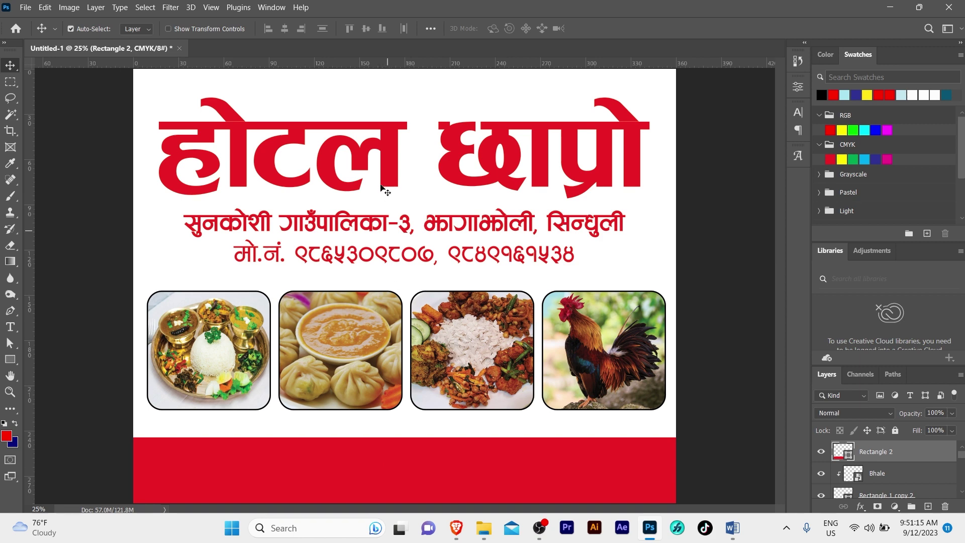
- Duplicate the होटल छाप्रो title toward the bottom and make the copy white
left_click(387, 150)
left_click(384, 226)
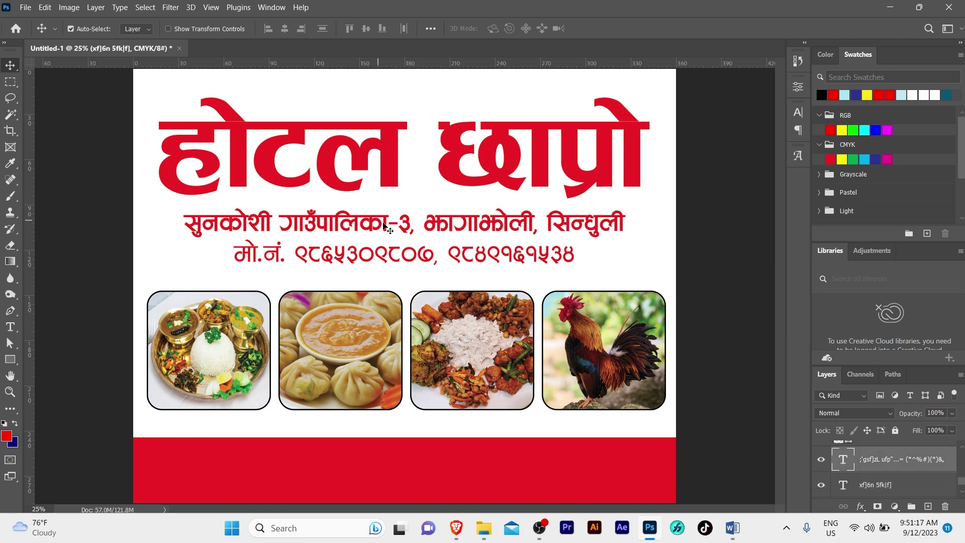
left_click(391, 173)
left_click_drag(392, 176, 386, 426)
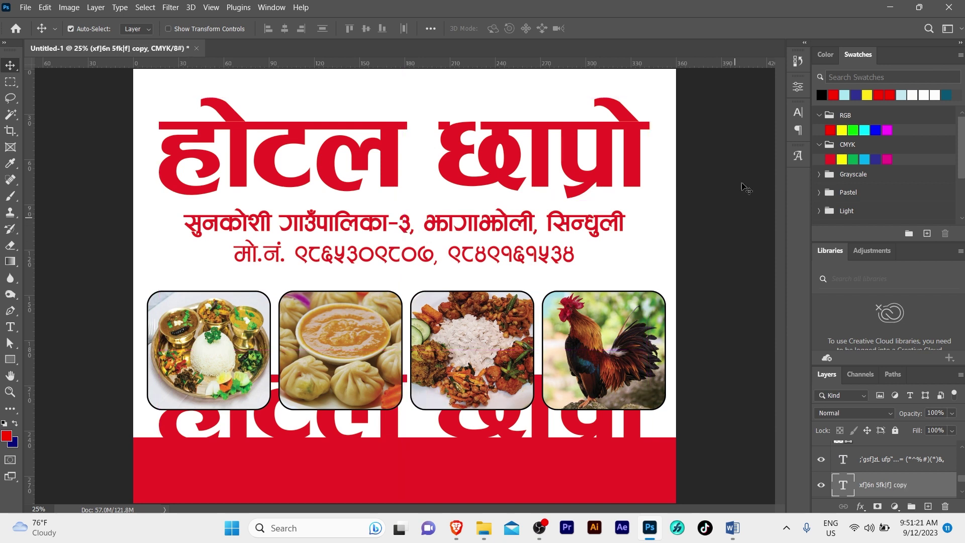
left_click(797, 113)
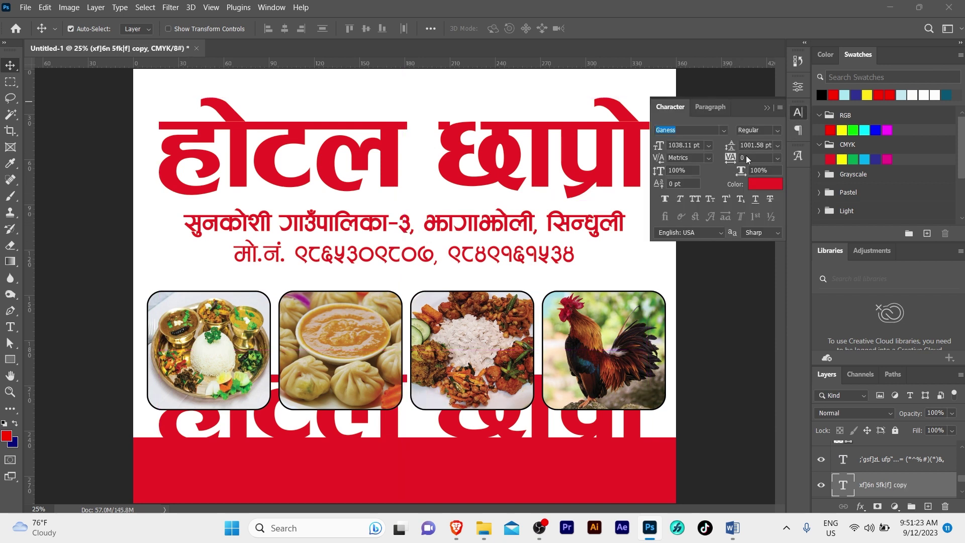
left_click(751, 184)
left_click(575, 295)
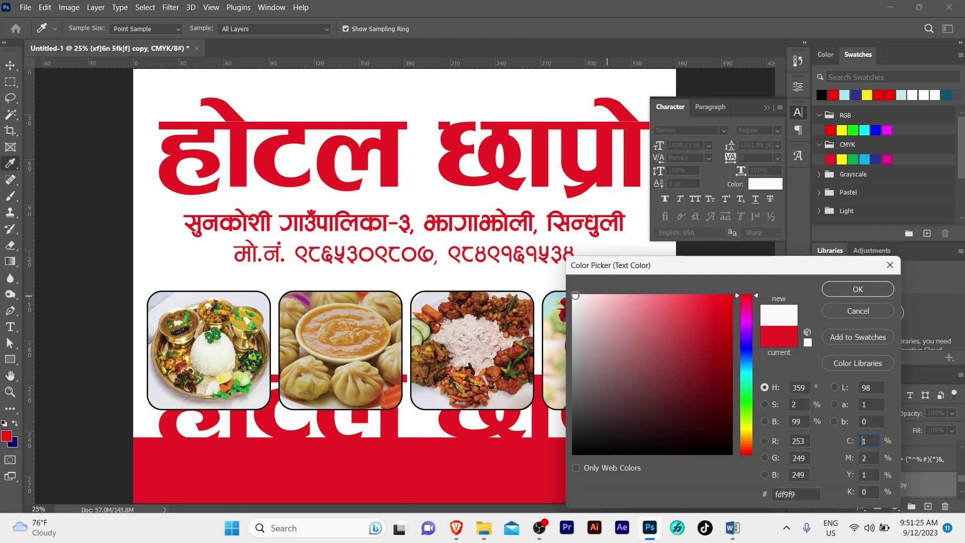
left_click(840, 289)
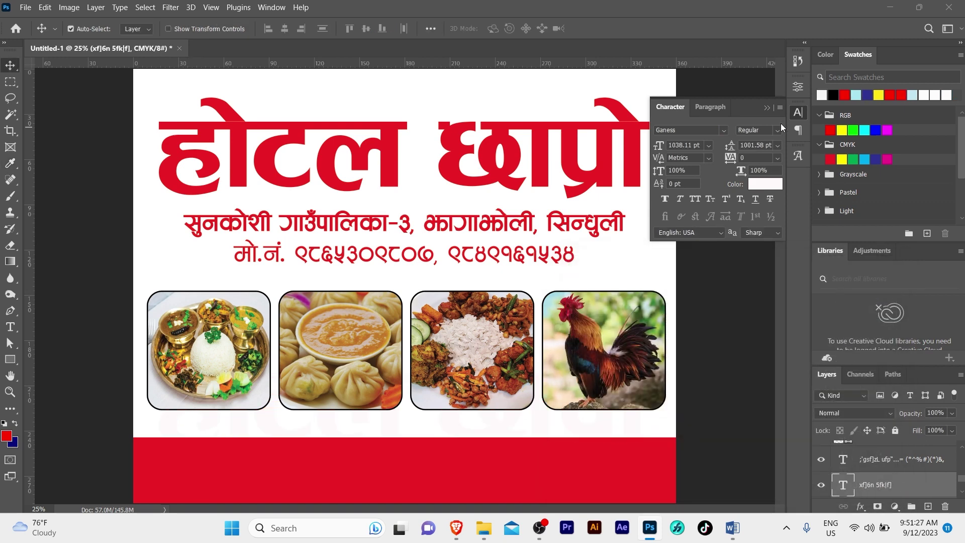
left_click(766, 108)
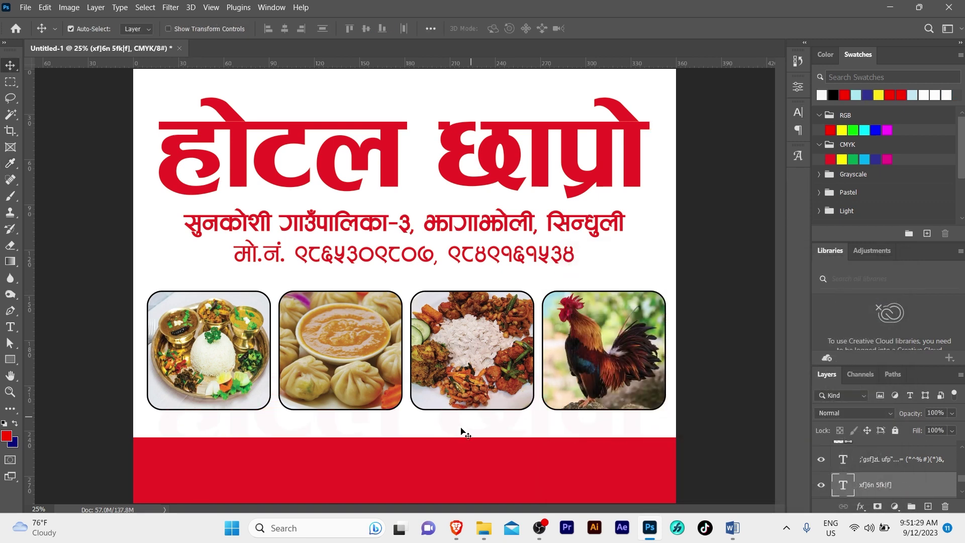
- Shrink the white title to about a quarter and align it with the first photo in the band
left_click_drag(463, 432, 455, 441)
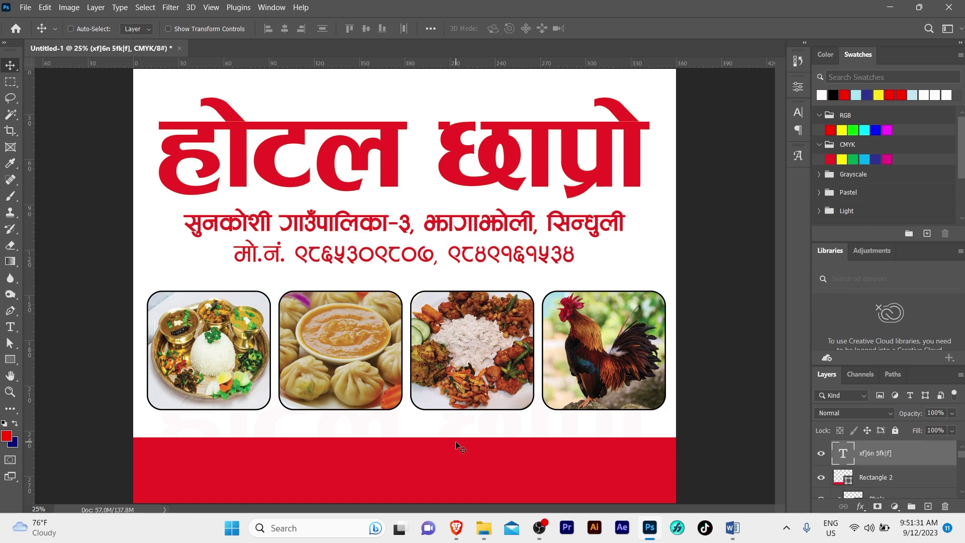
key("z")
left_click(441, 426)
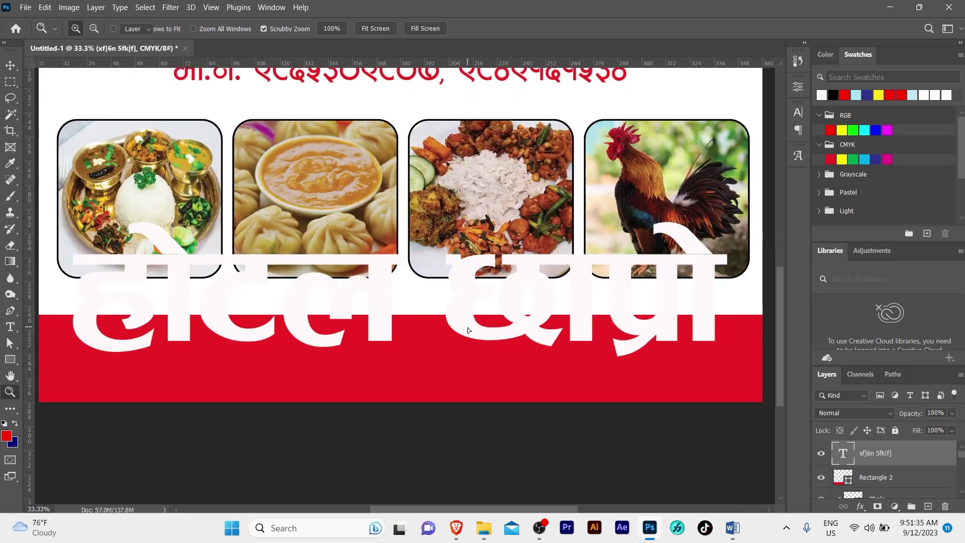
key("v")
left_click_drag(467, 330, 471, 333)
key("ctrl+t")
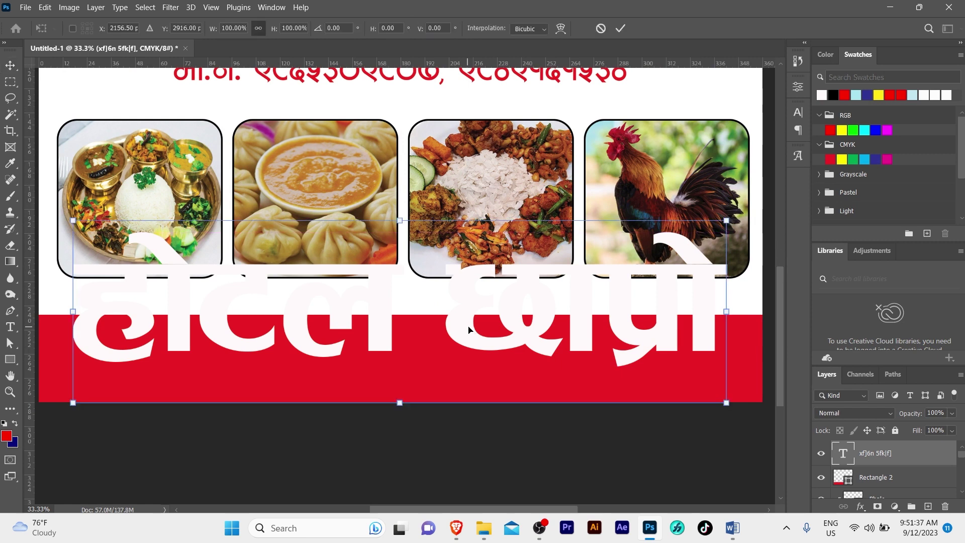
left_click_drag(729, 313, 224, 312)
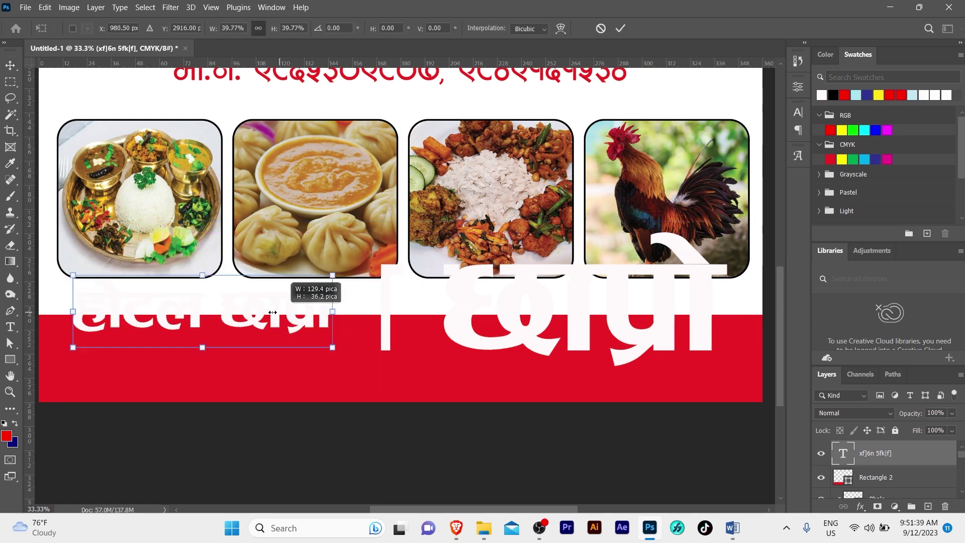
key("Return")
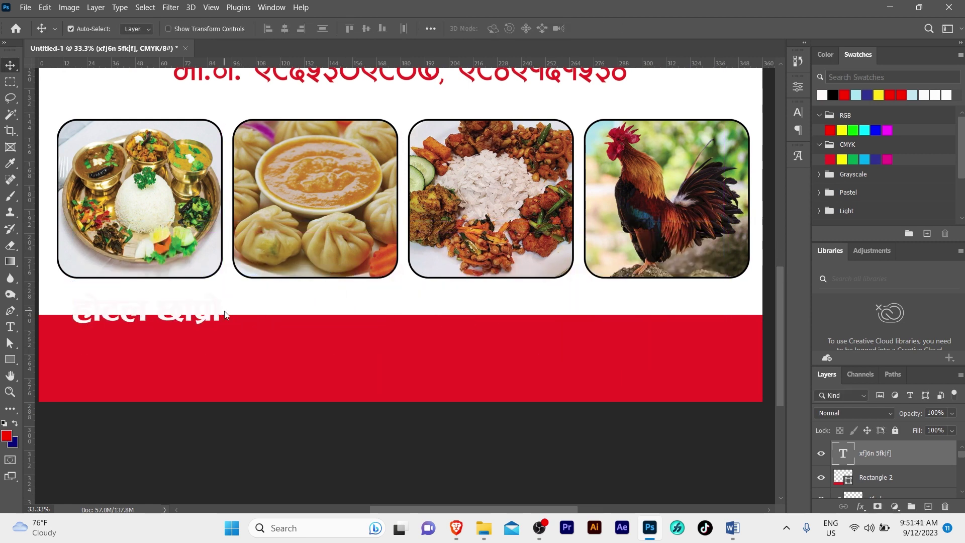
left_click_drag(166, 322, 158, 351)
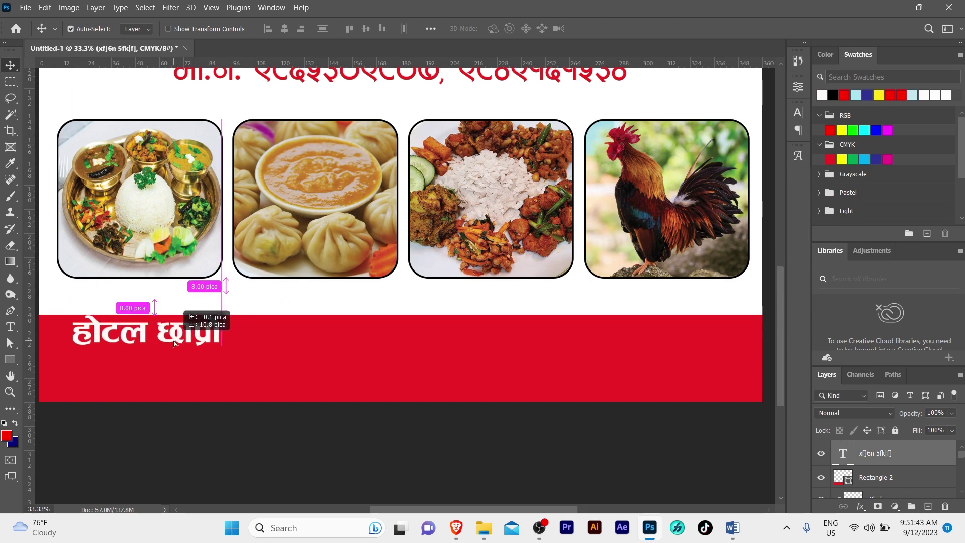
mouse_move(229, 348)
left_mouse_down()
mouse_move(320, 326)
mouse_move(284, 315)
left_mouse_up()
left_click_drag(344, 318, 334, 312)
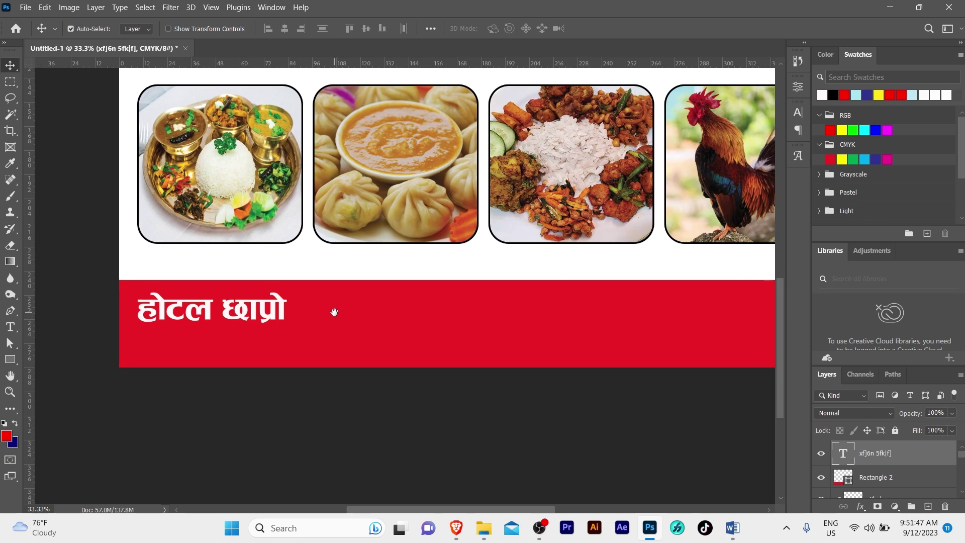
- Copy the Word services paragraph (momo, chowmein, khaja set) and return to Photoshop
left_click(724, 526)
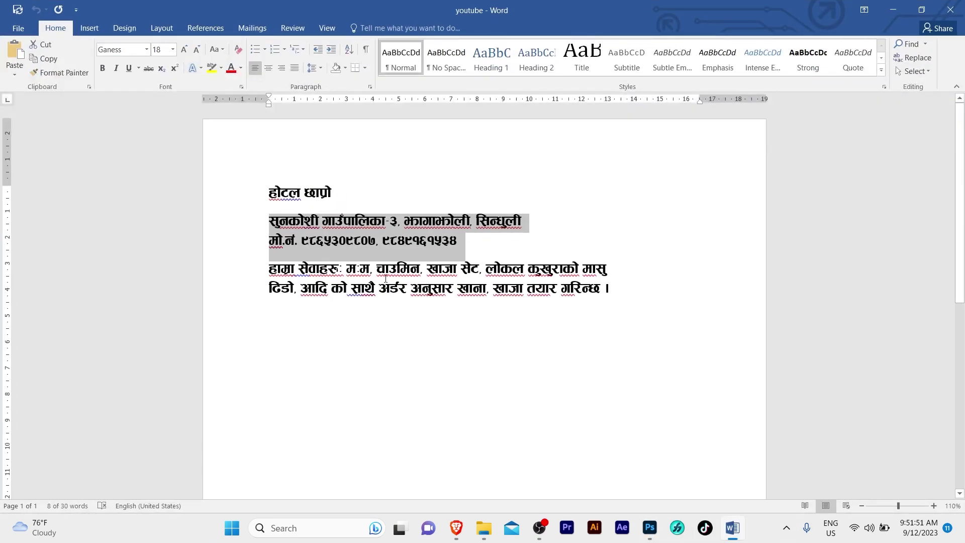
left_click_drag(270, 269, 612, 289)
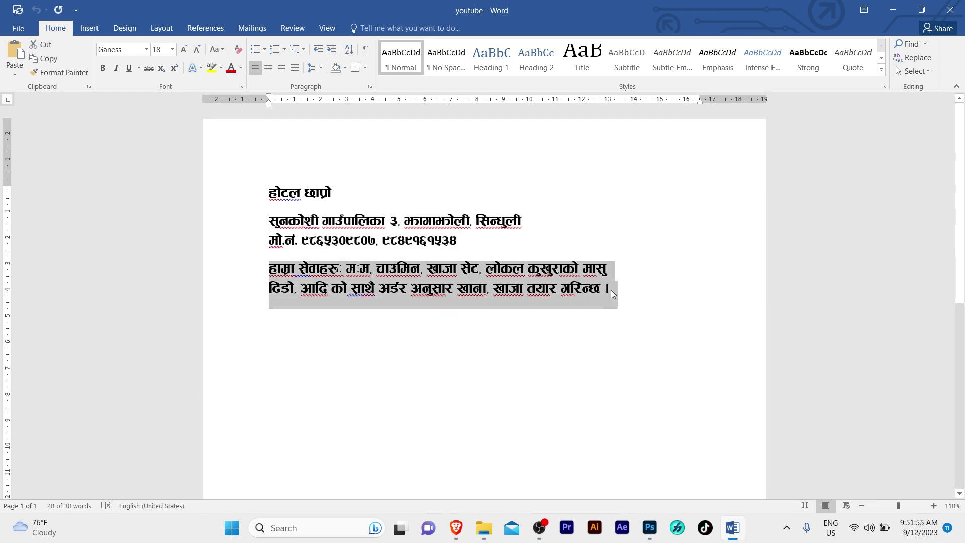
left_click(649, 526)
- Replace the band's white title with the pasted services text and break it onto two lines
double_click(239, 301)
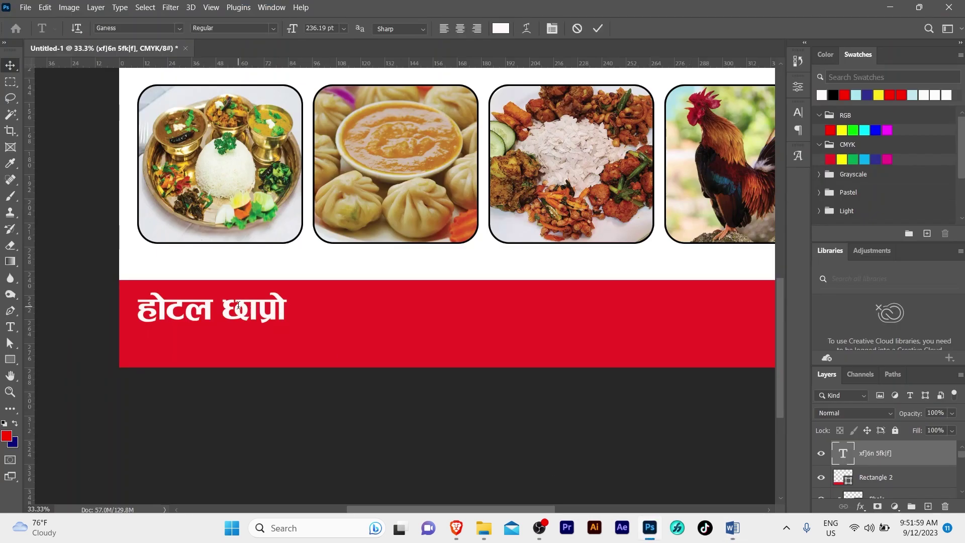
key("ctrl+v")
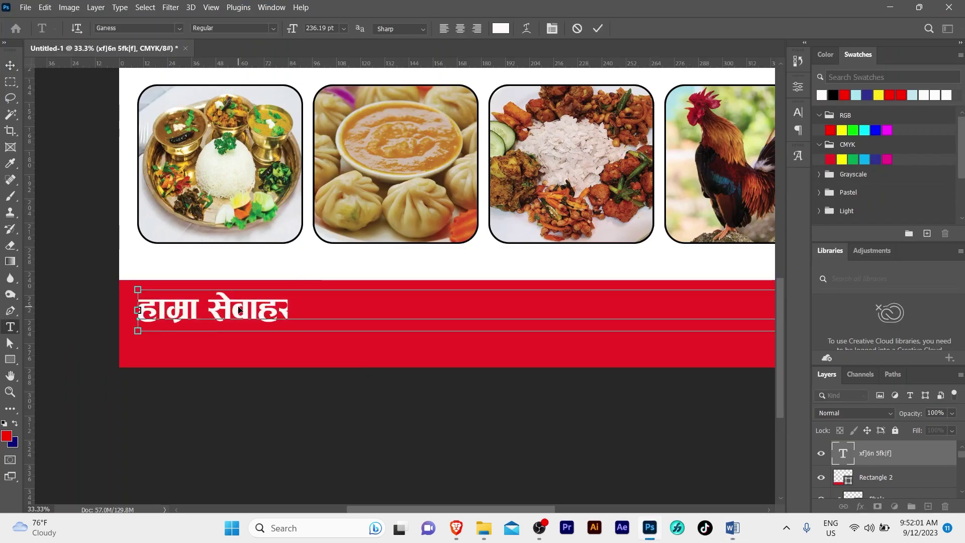
key("ctrl+Return")
key("v")
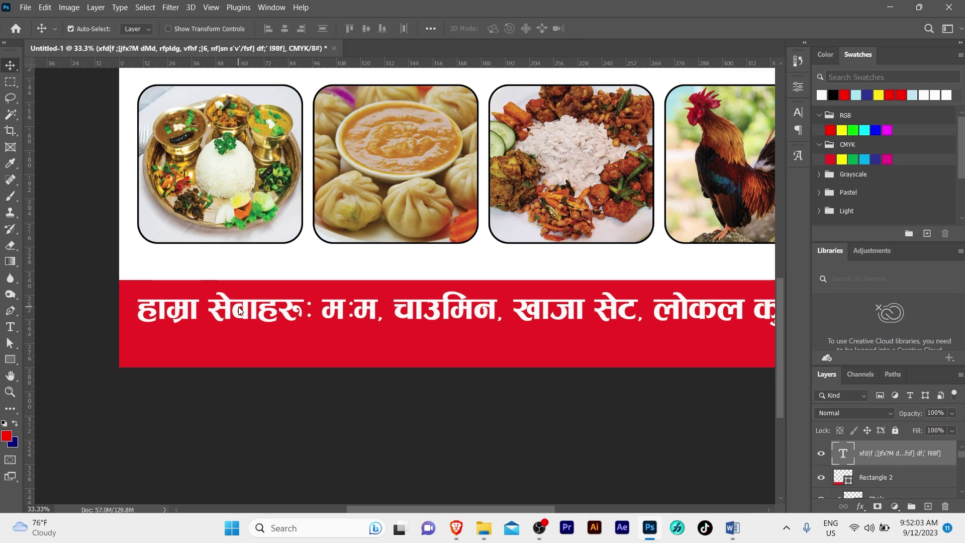
key("t")
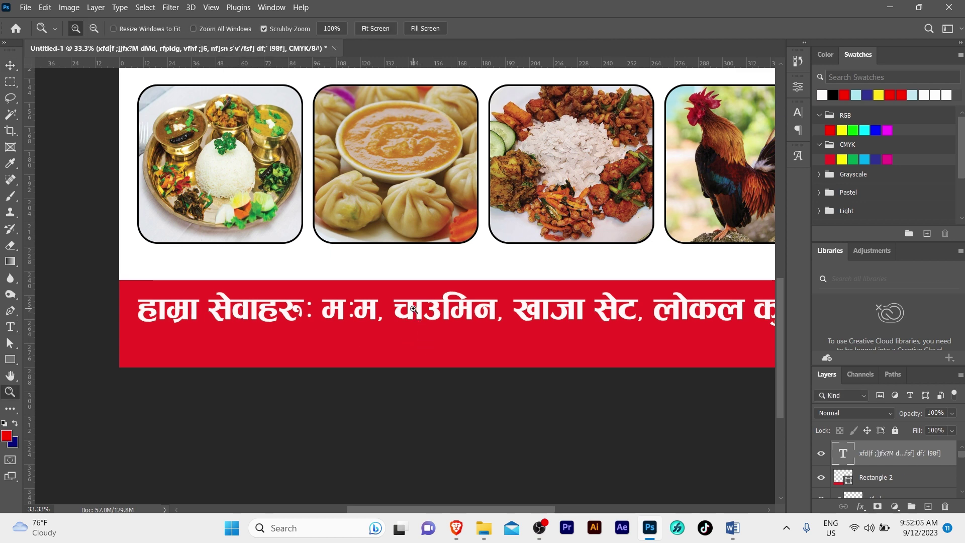
scroll(416, 318, "right", 5)
left_click(621, 272)
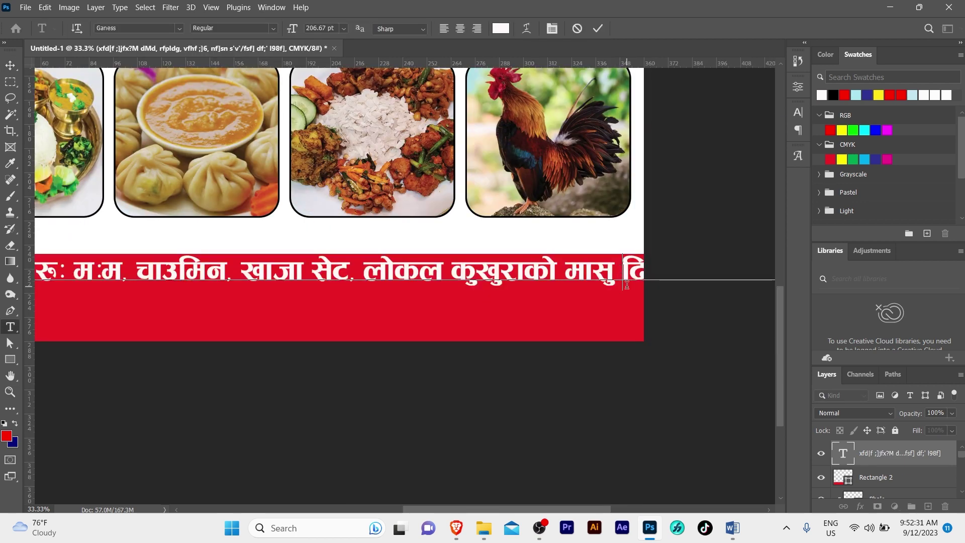
key("Return")
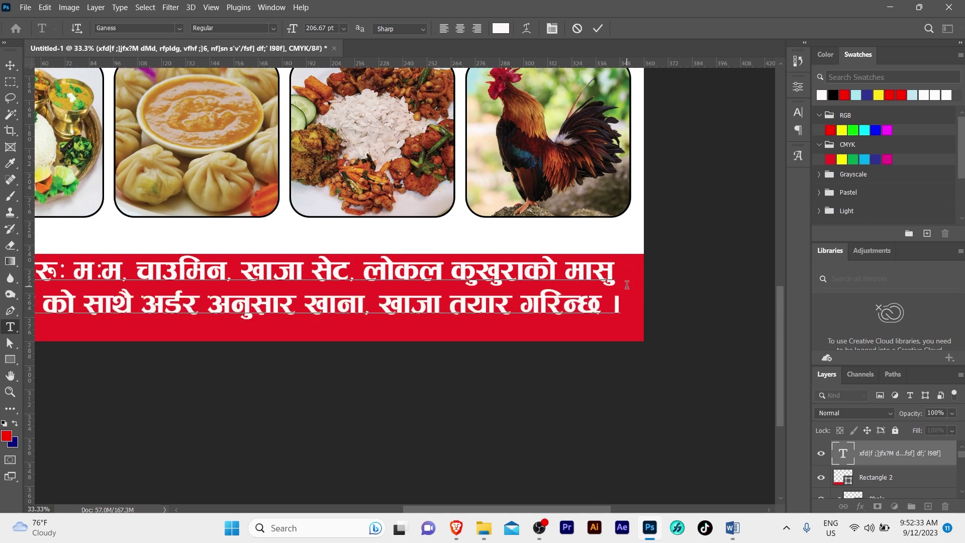
key("ctrl+Return")
- Nudge the services text within the red bar and scale it down to about 96%
key("z")
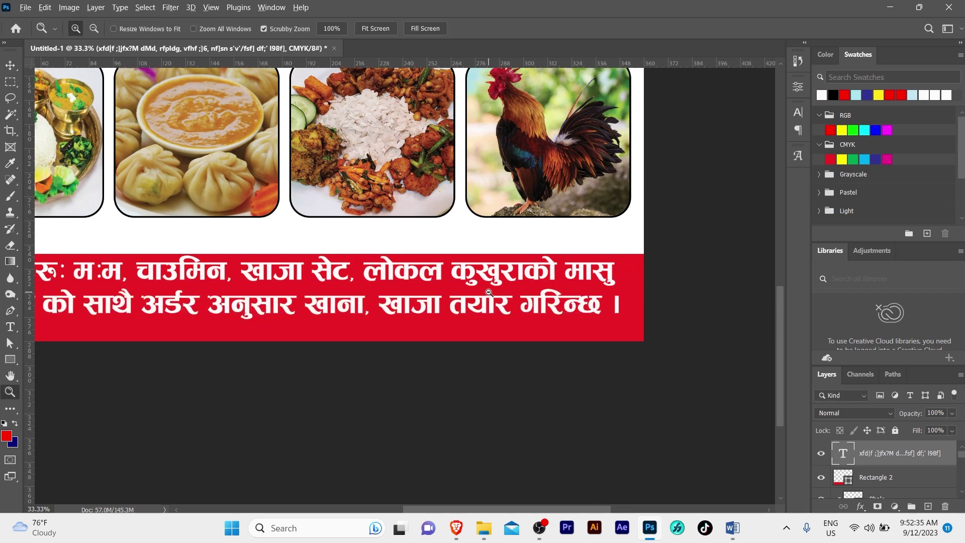
left_click_drag(488, 292, 451, 307)
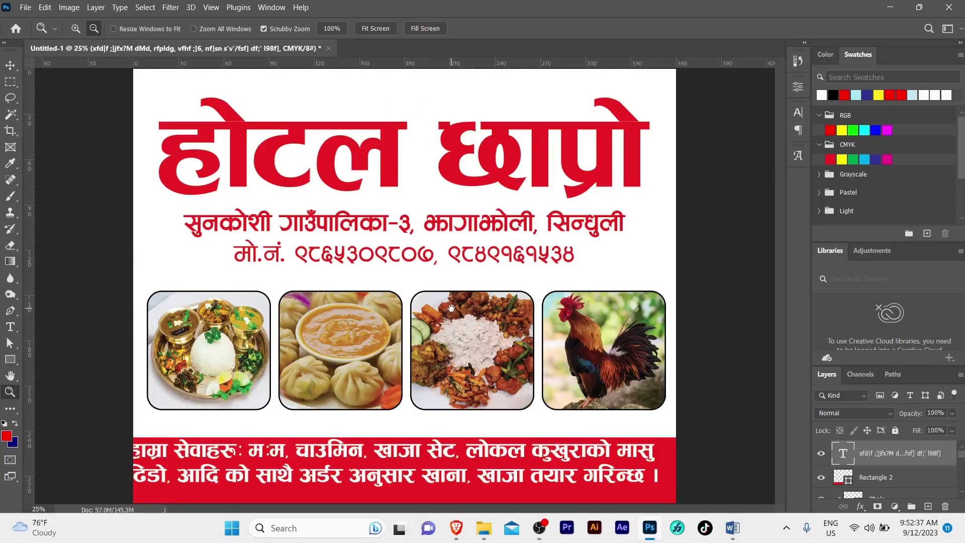
left_click(451, 308)
scroll(413, 347, "down", 5)
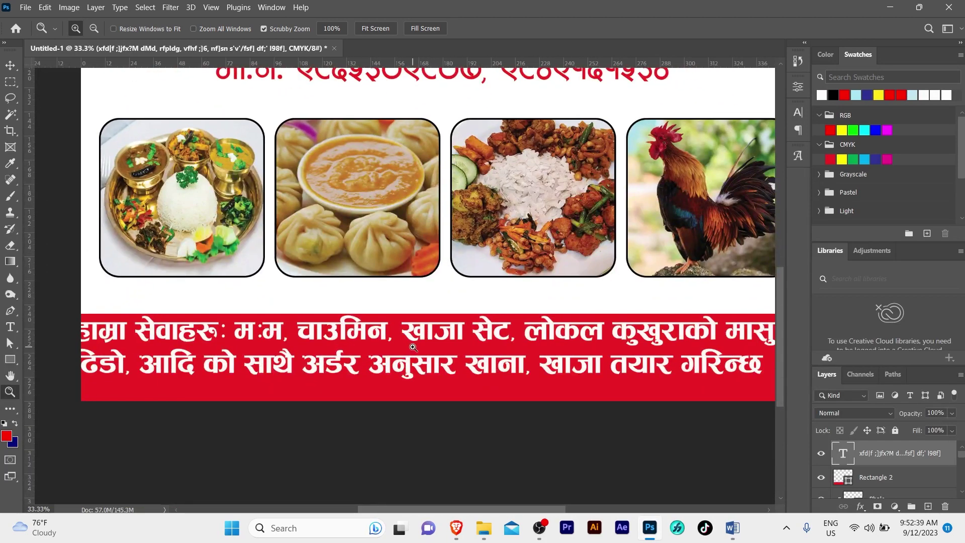
key("v")
mouse_move(358, 336)
left_mouse_down()
mouse_move(382, 336)
mouse_move(382, 344)
left_mouse_up()
scroll(363, 321, "right", 5)
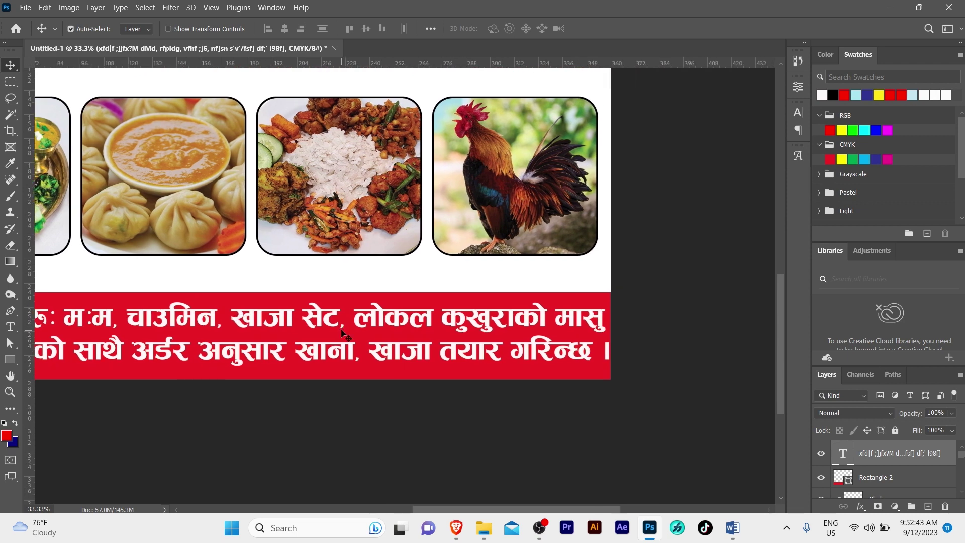
key("ctrl+t")
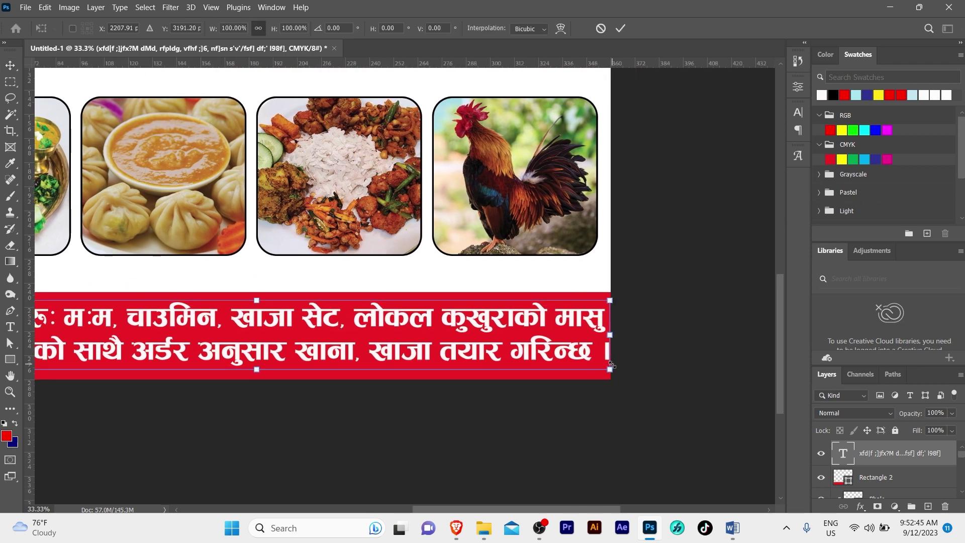
left_click_drag(604, 364, 586, 357)
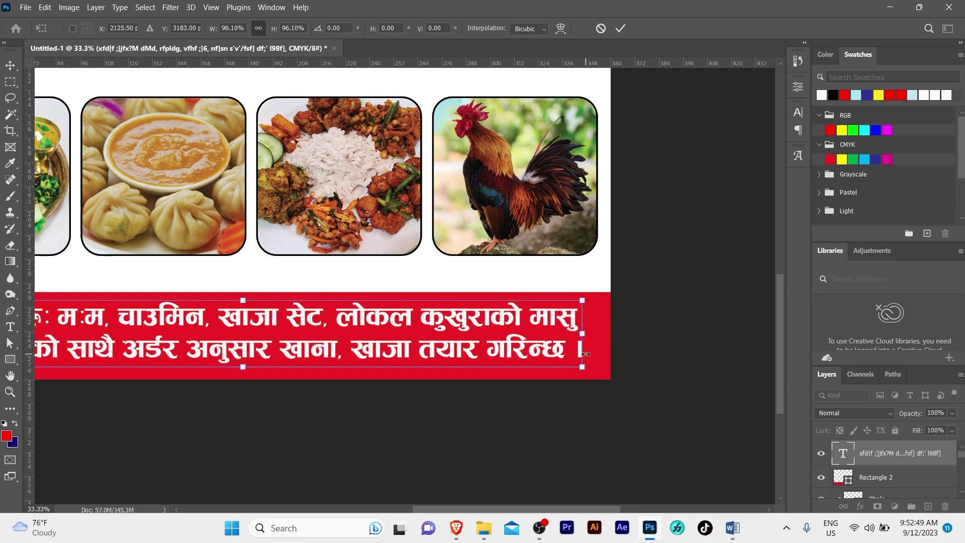
key("Return")
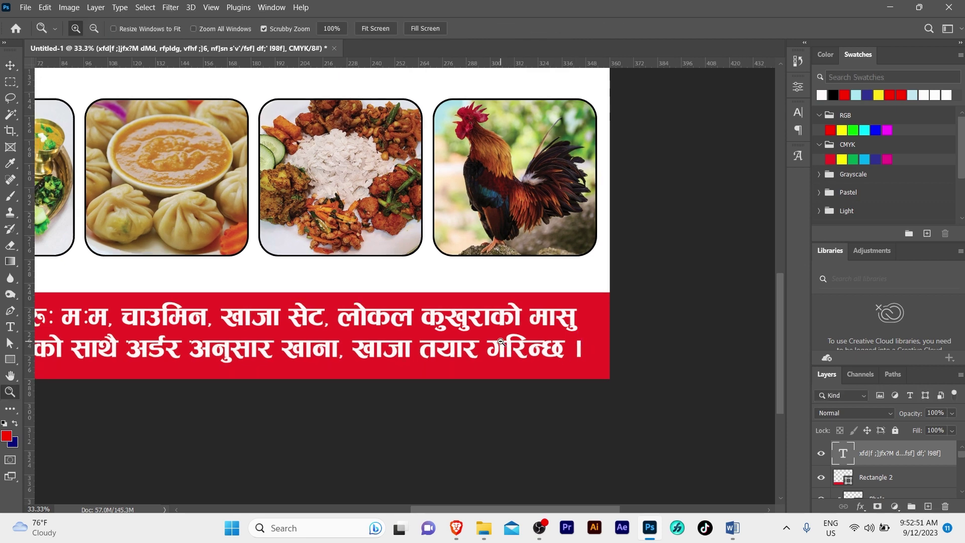
- Centre the services text horizontally on the banner against the whole canvas
left_click(508, 346, "alt")
key("v")
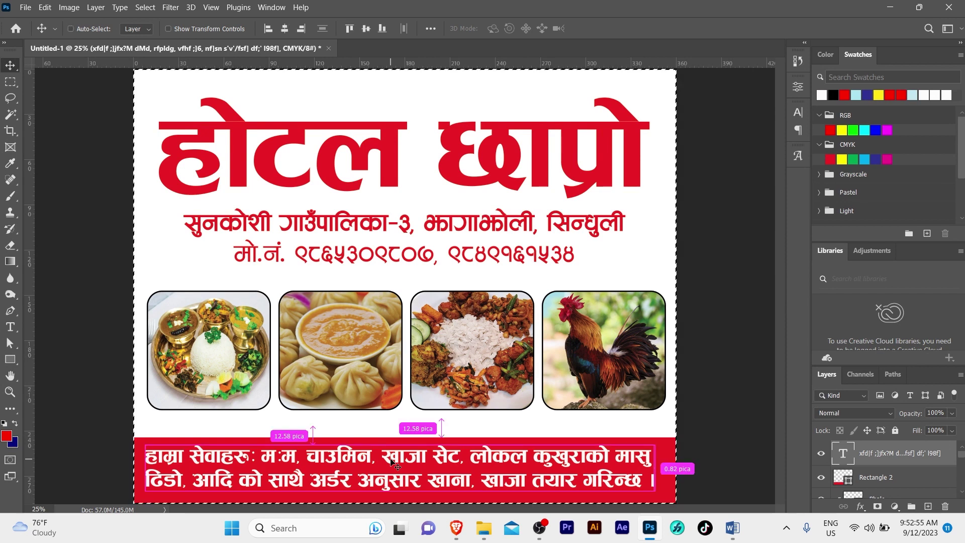
key("ctrl+a")
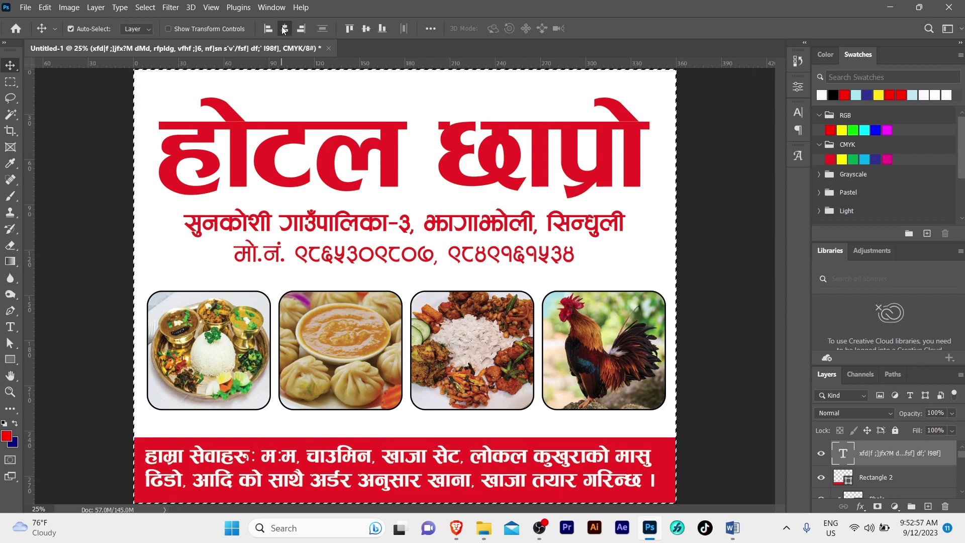
left_click(284, 29)
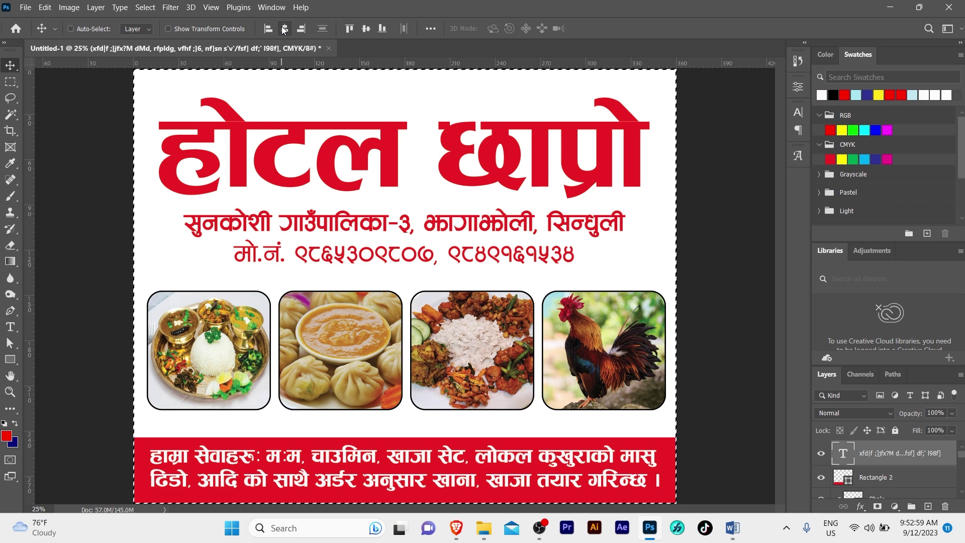
key("ctrl+d")
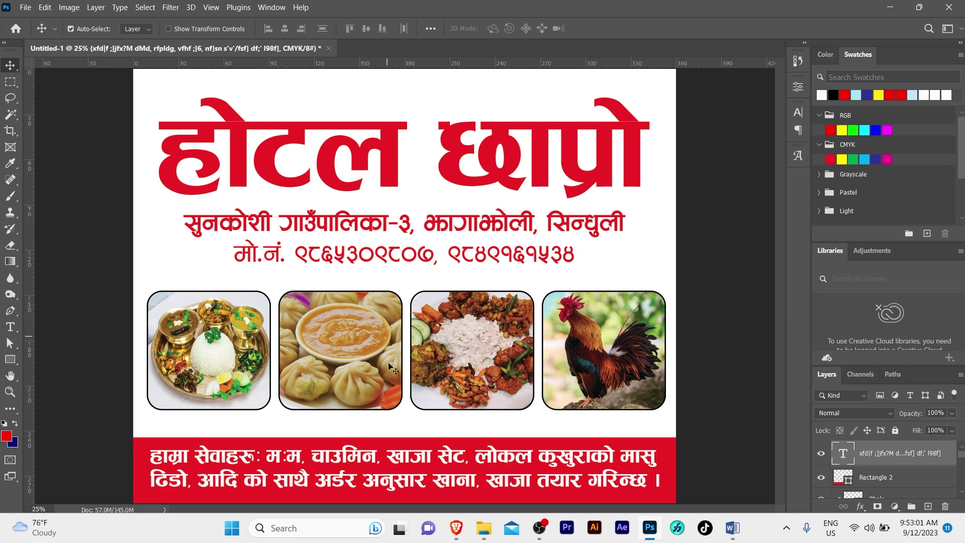
key("ctrl+plus")
scroll(166, 315, "down", 5)
- Colour the opening words हाम्रा सेवाहरू: bright yellow
double_click(151, 321)
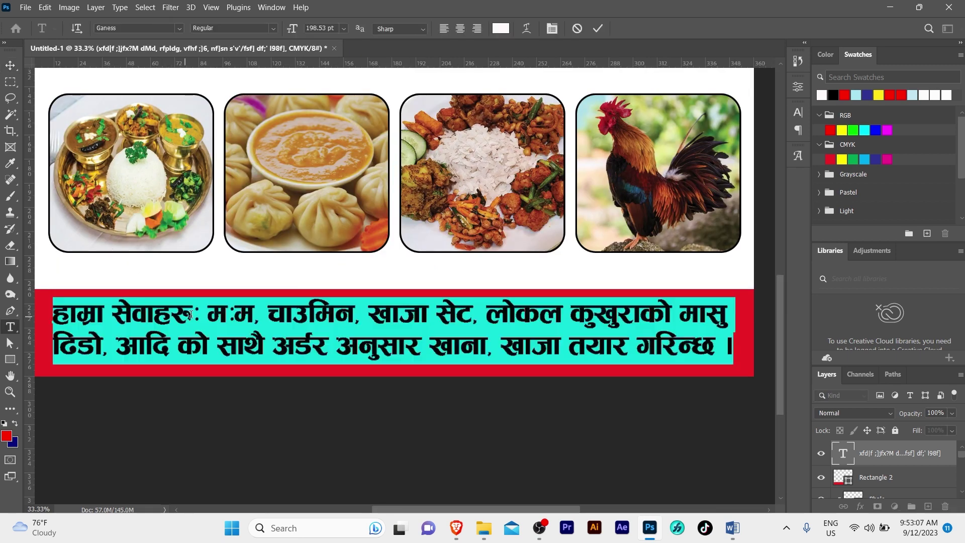
left_click(200, 314)
left_click_drag(200, 308, 36, 305)
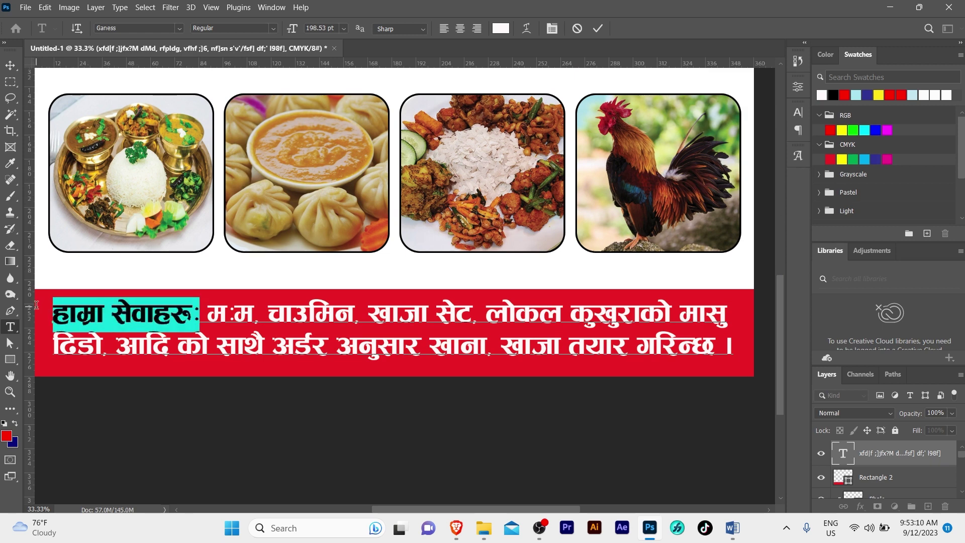
left_click(804, 114)
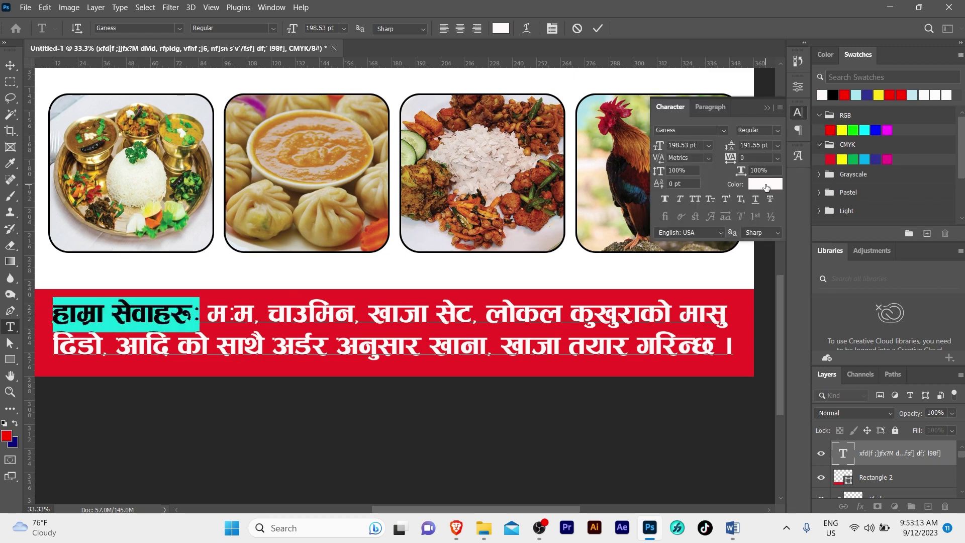
left_click(756, 183)
left_click_drag(751, 420, 747, 430)
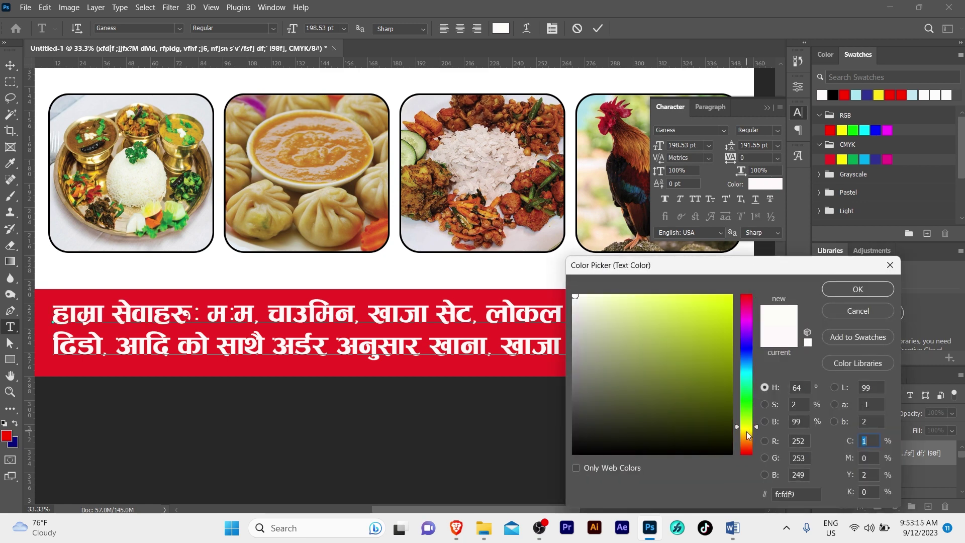
left_click(729, 295)
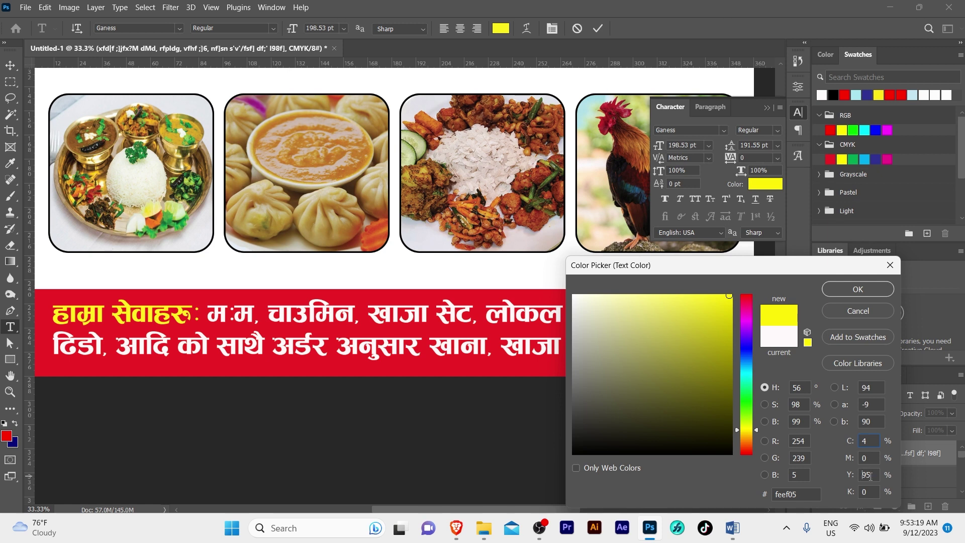
type("100")
type("0")
left_click(866, 295)
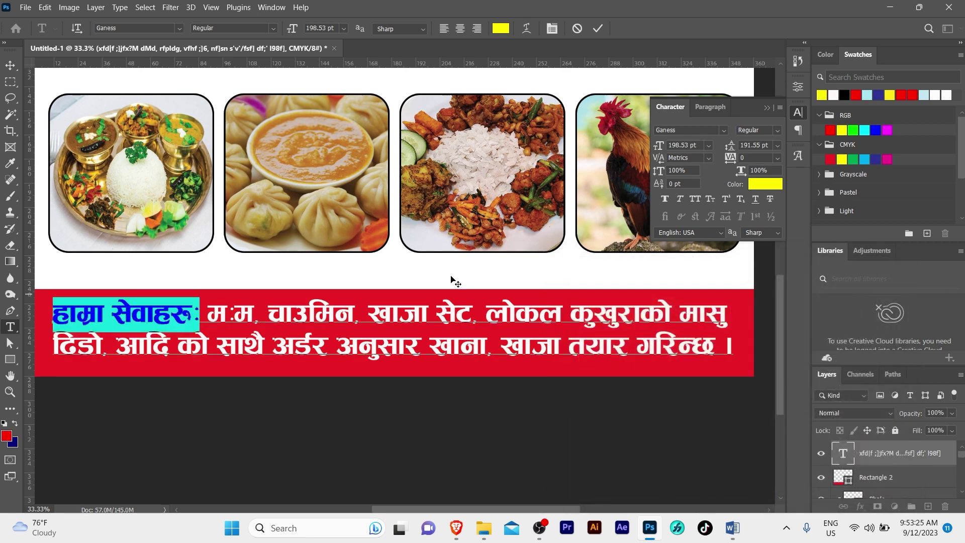
left_click(254, 307)
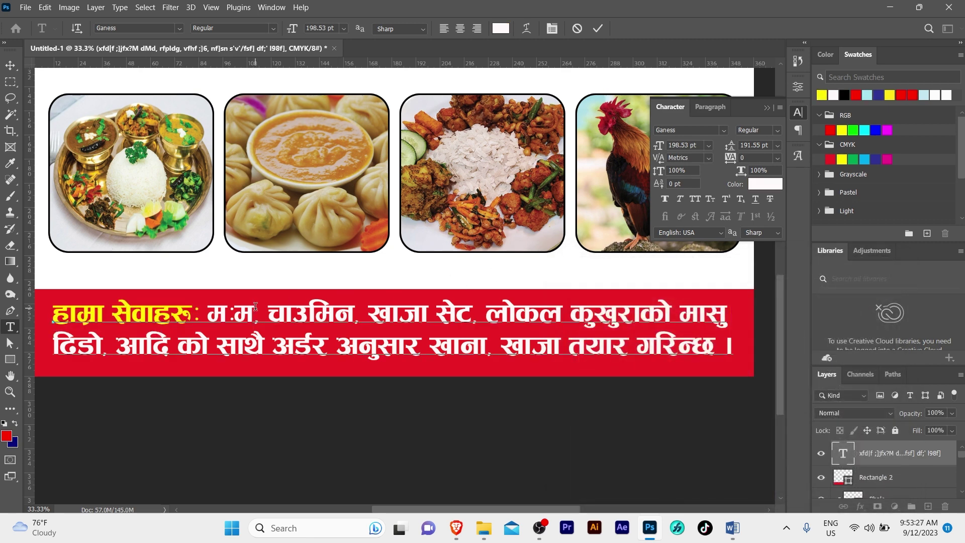
left_click(183, 318)
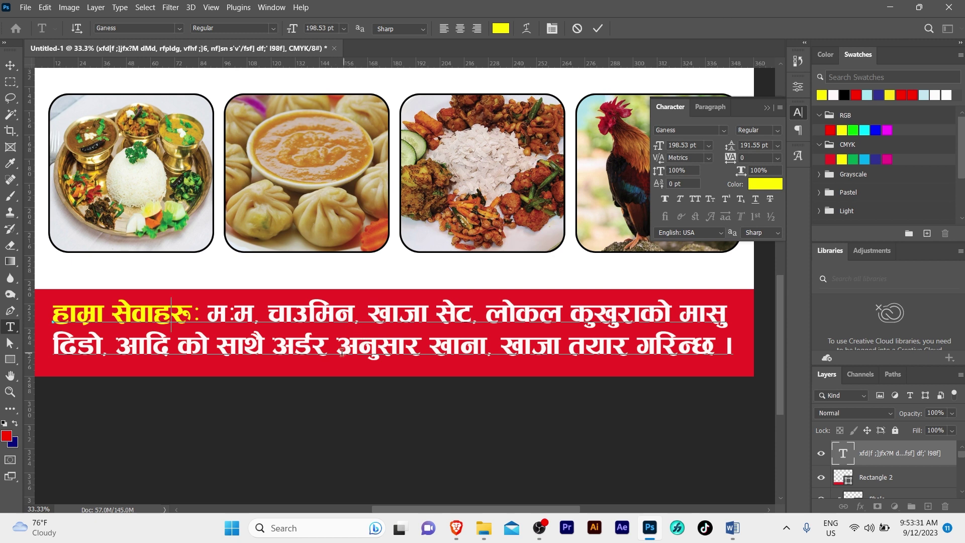
- Colour the phrase from अर्डर to the end yellow (#fff200) and commit the text
left_click(274, 339)
left_click_drag(327, 342, 745, 342)
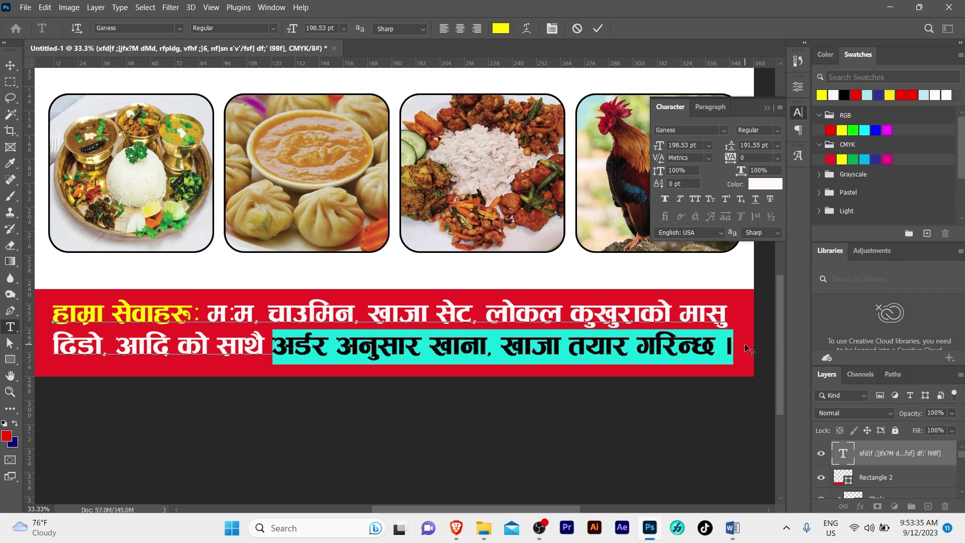
left_click(763, 184)
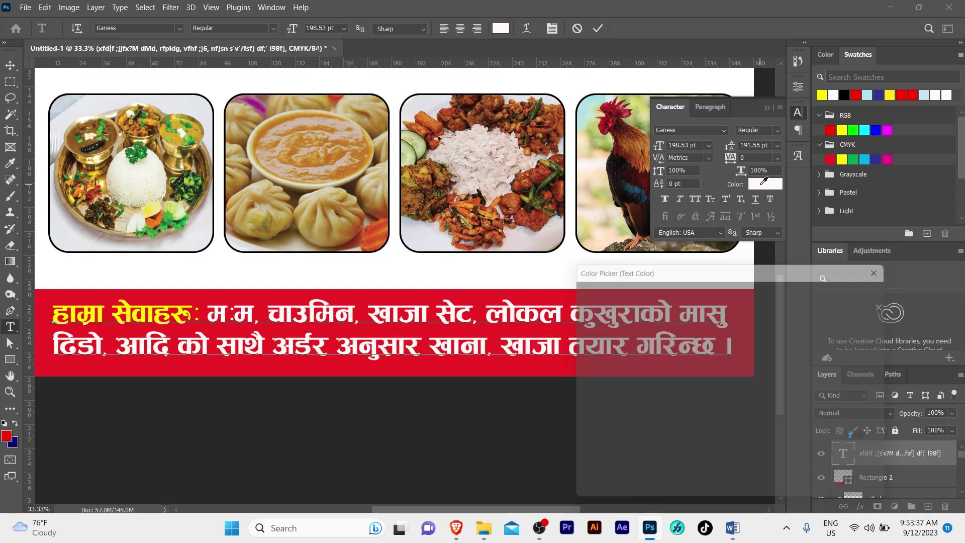
left_click(741, 430)
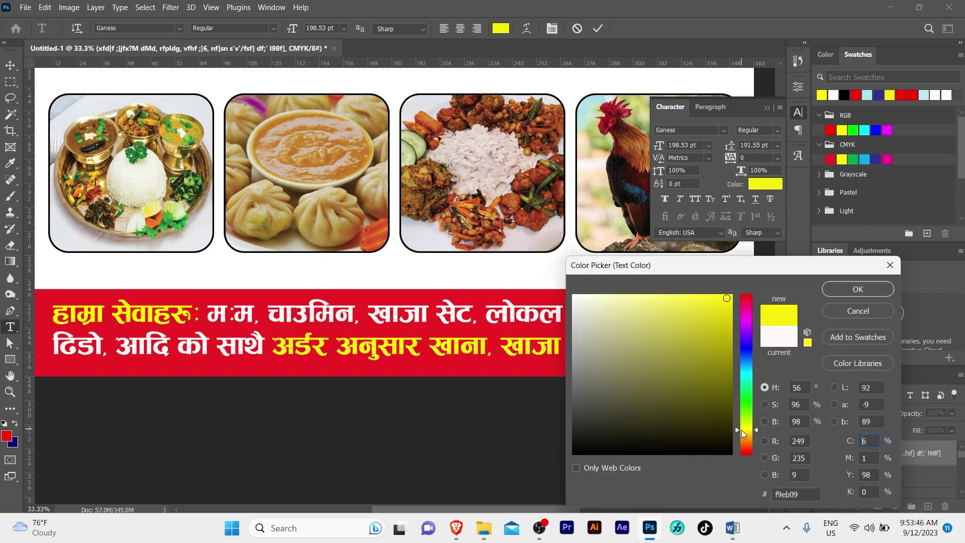
left_click_drag(733, 321, 729, 299)
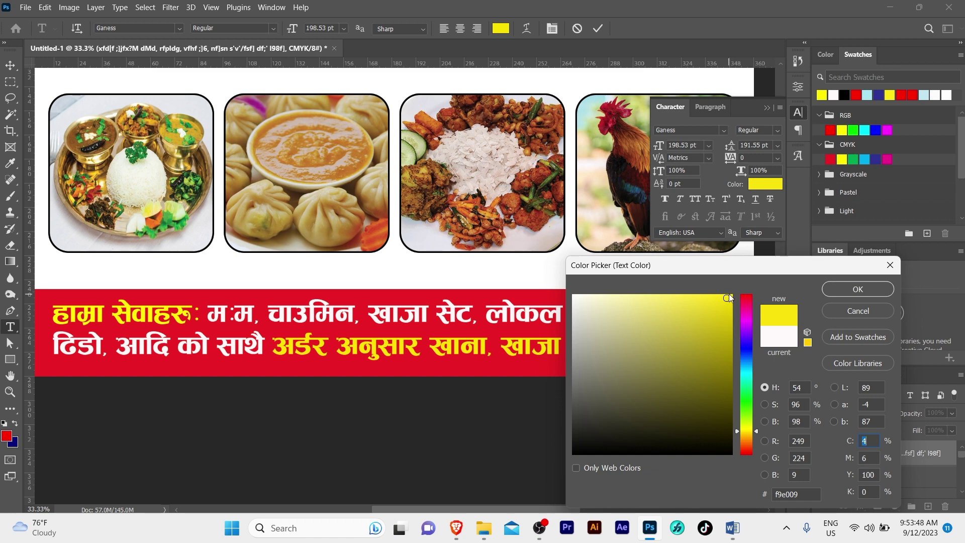
type("0")
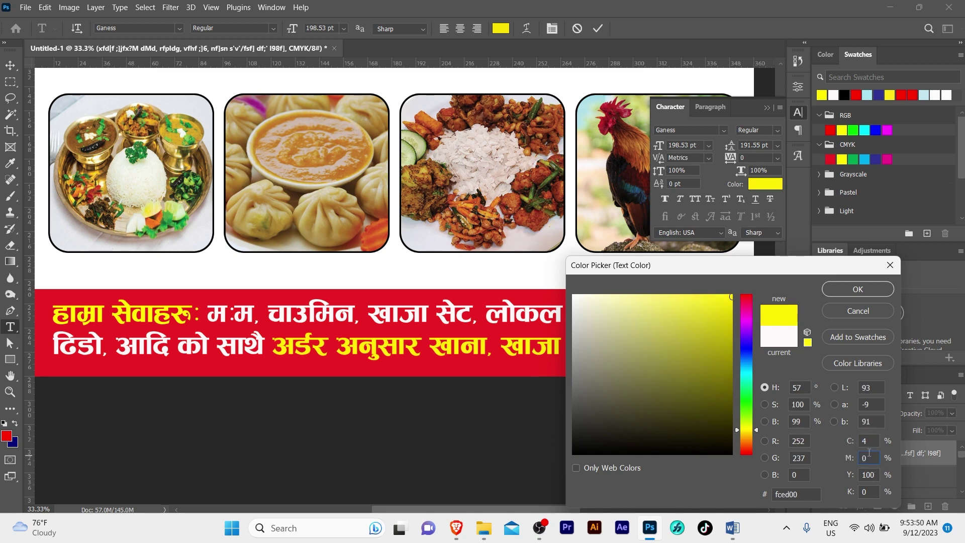
double_click(864, 440)
type("0")
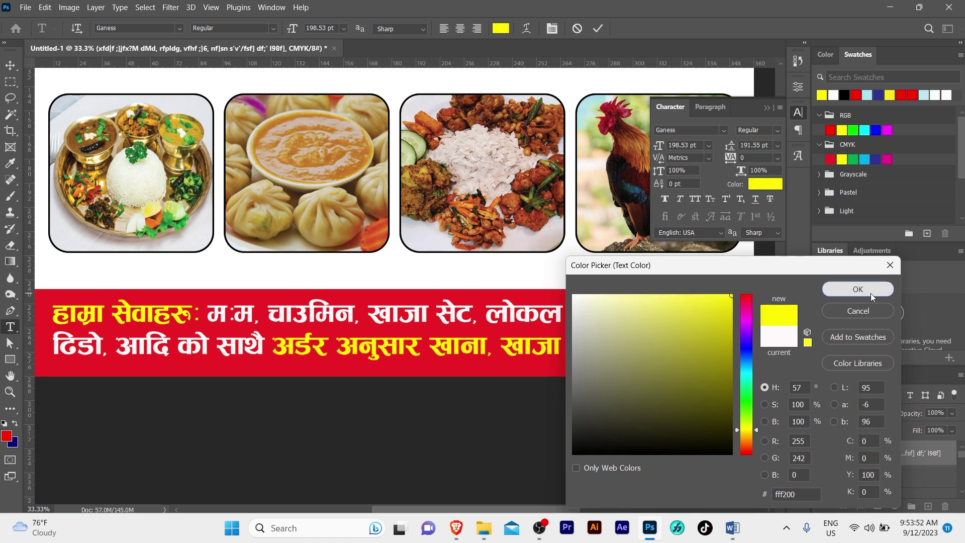
left_click(870, 291)
key("ctrl+Return")
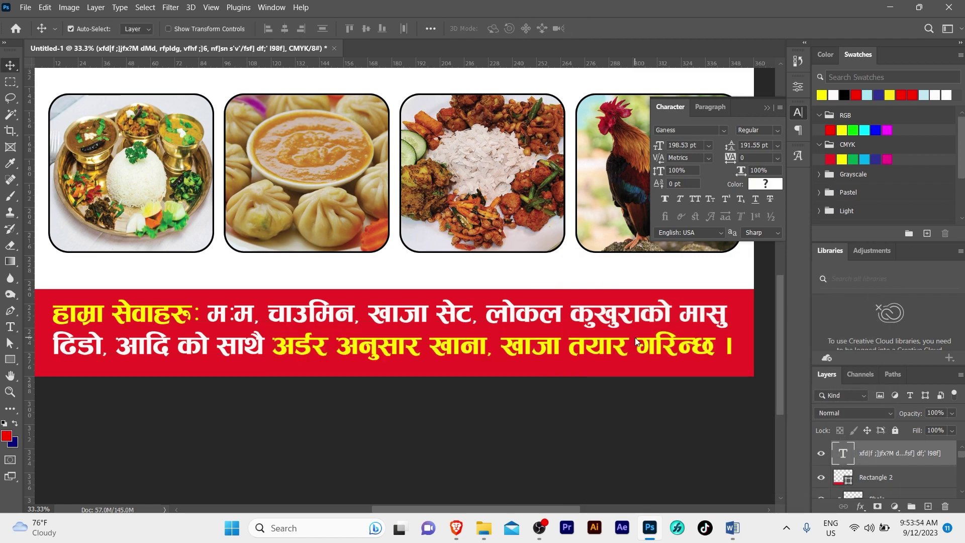
- Shrink the four food photos together to about 98.5%
key("z")
left_click(490, 299, "alt")
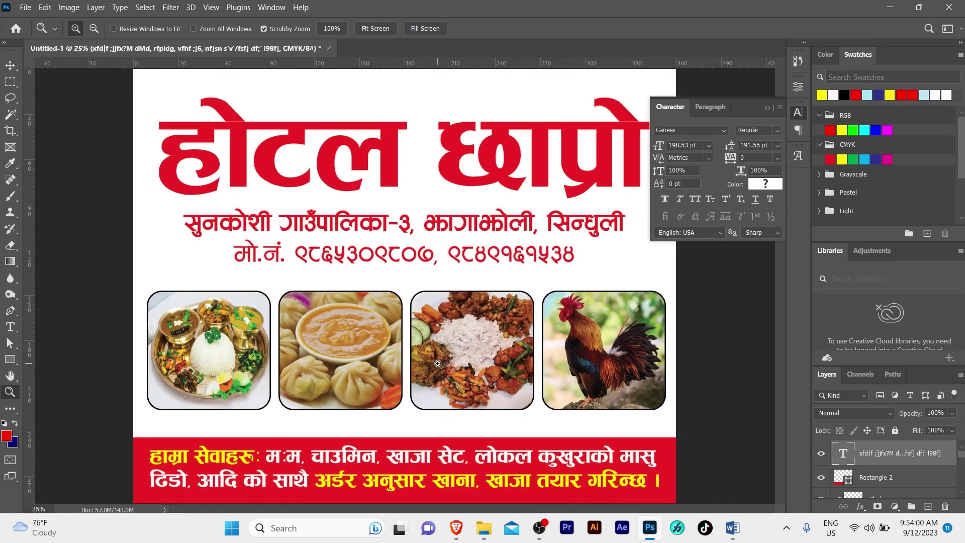
key("v")
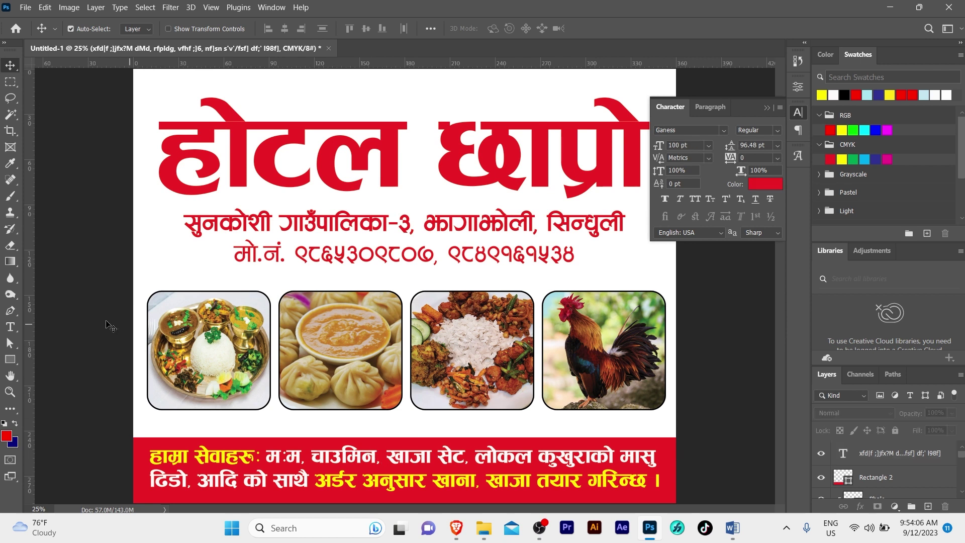
left_click_drag(106, 321, 578, 347)
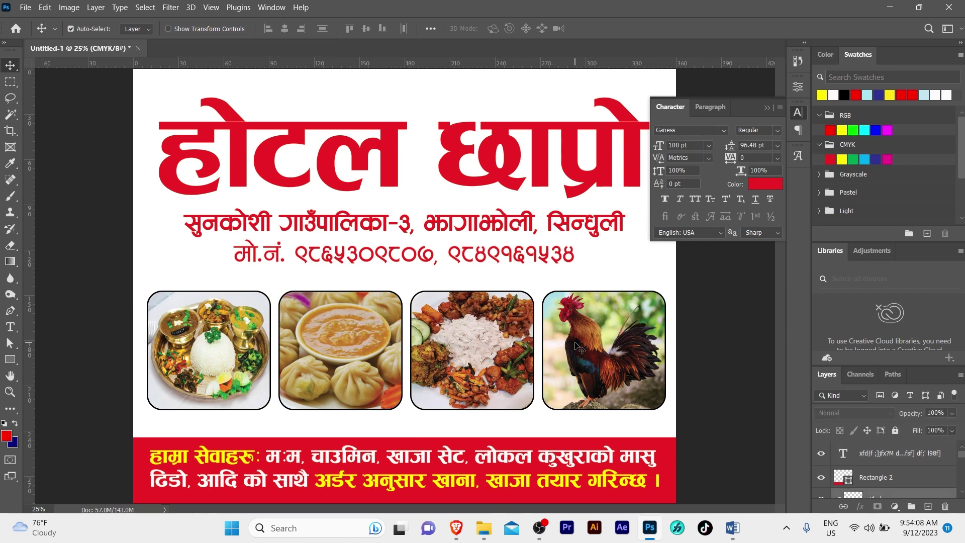
key("ctrl+t")
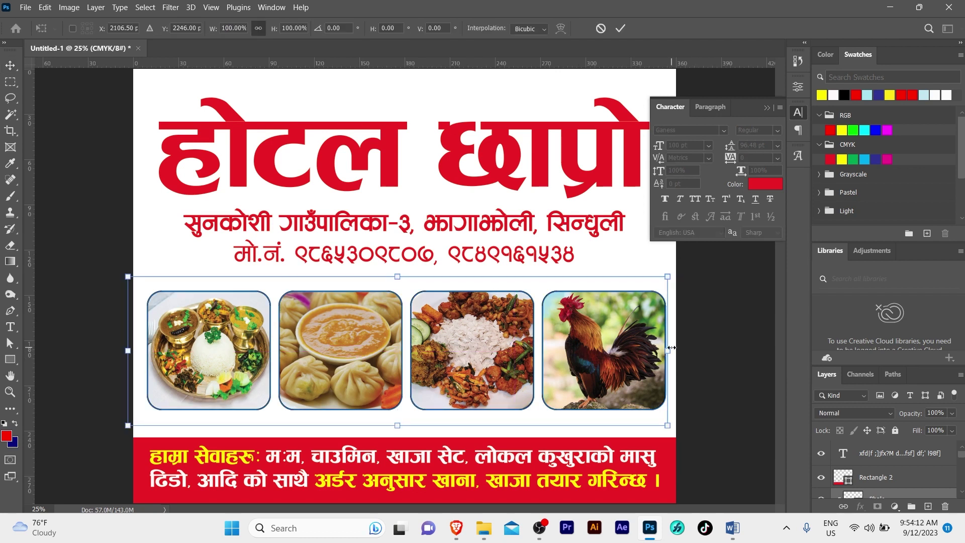
left_click_drag(671, 347, 663, 347)
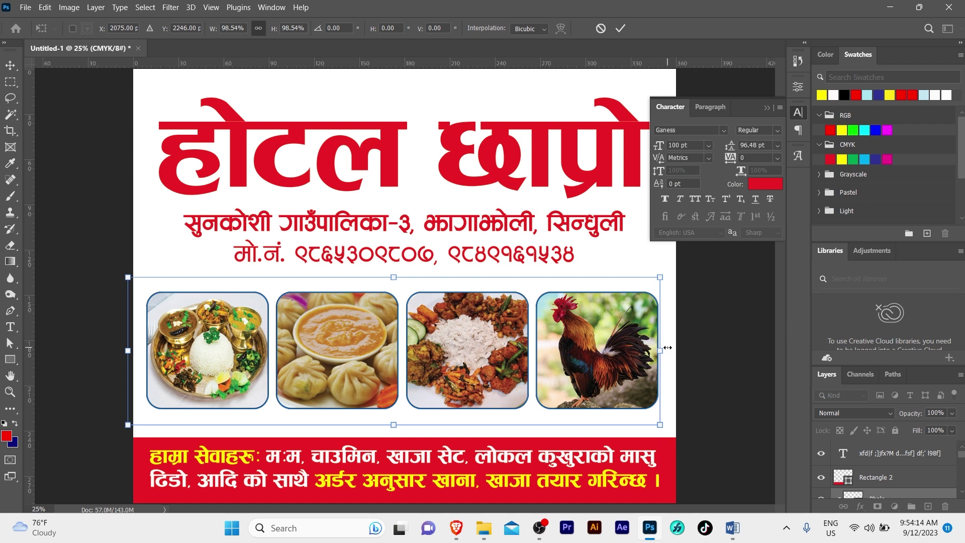
key("Return")
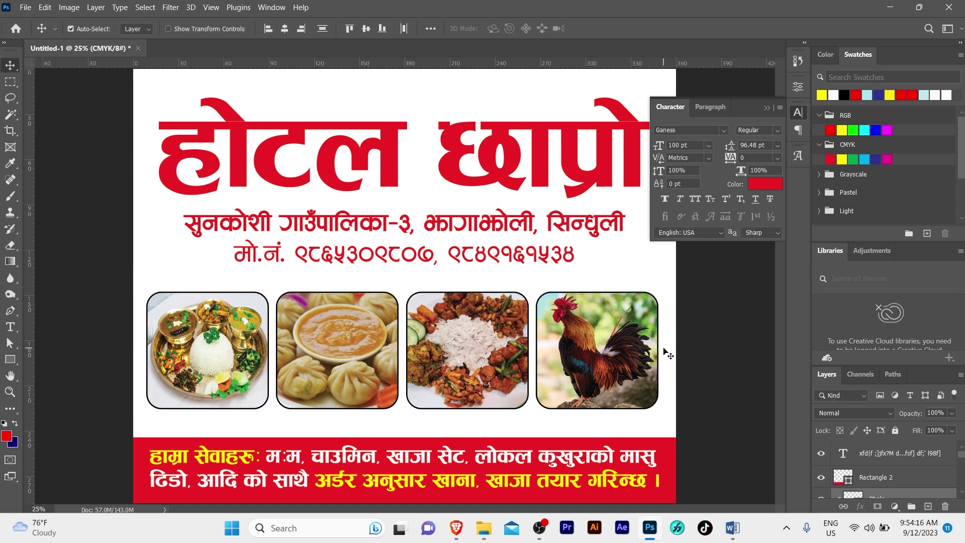
- Centre the food photo row horizontally on the banner and close the Character panel
key("ctrl")
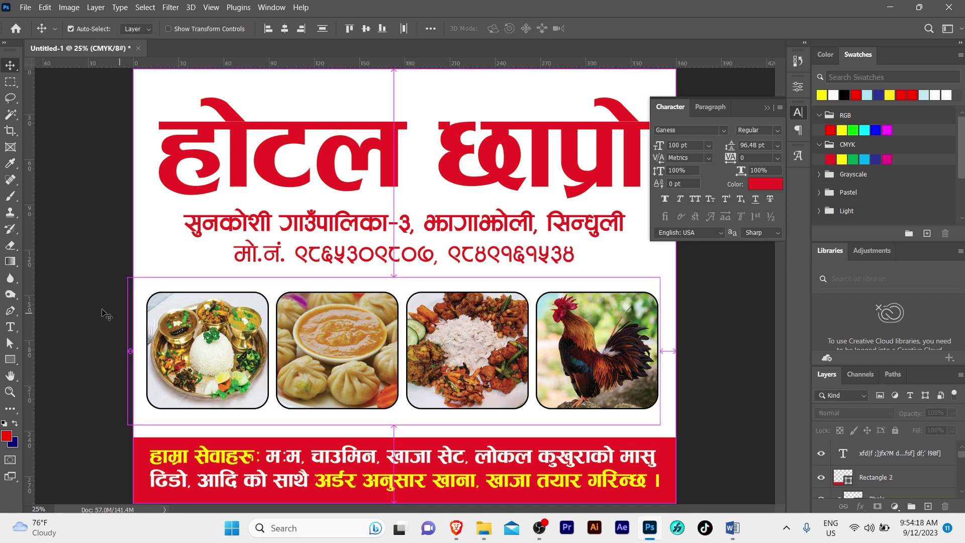
left_click_drag(102, 313, 574, 351)
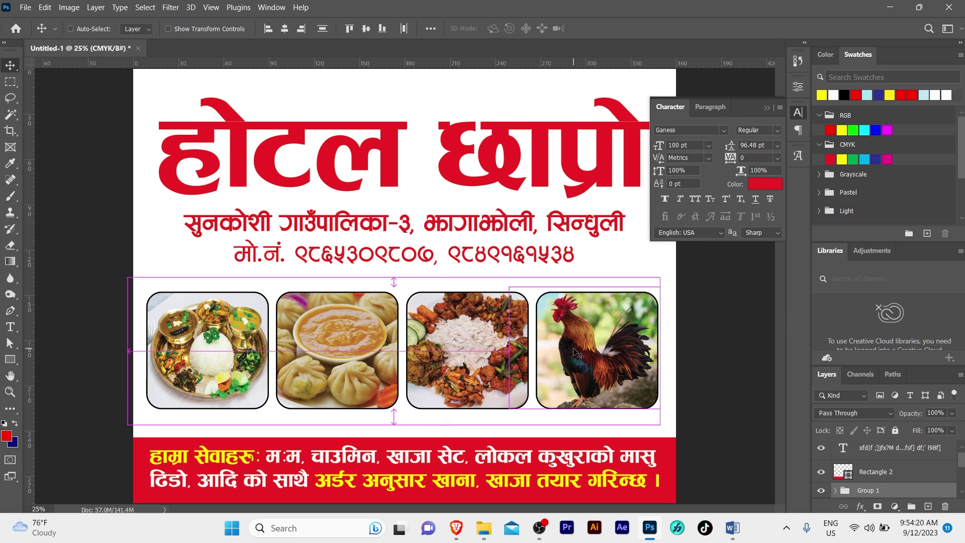
key("ctrl+a")
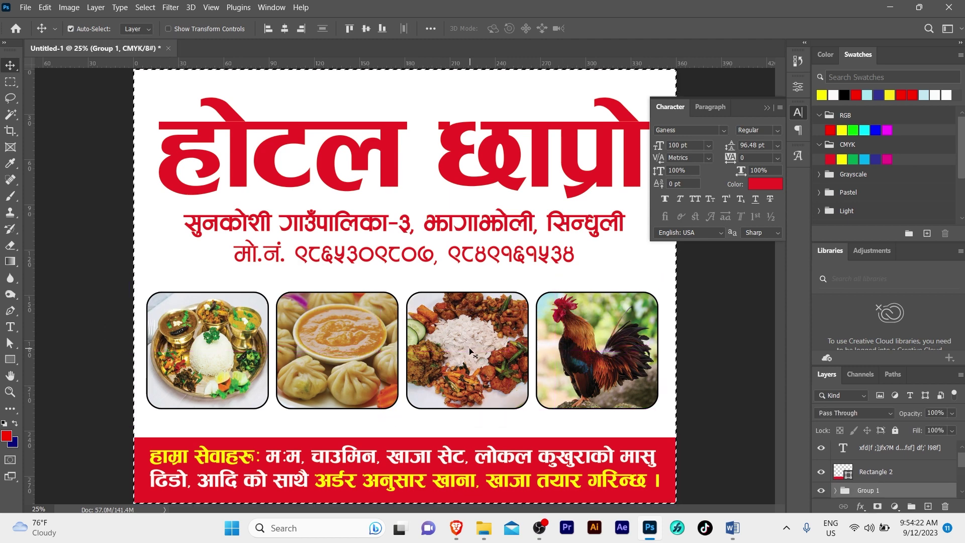
left_click(284, 29)
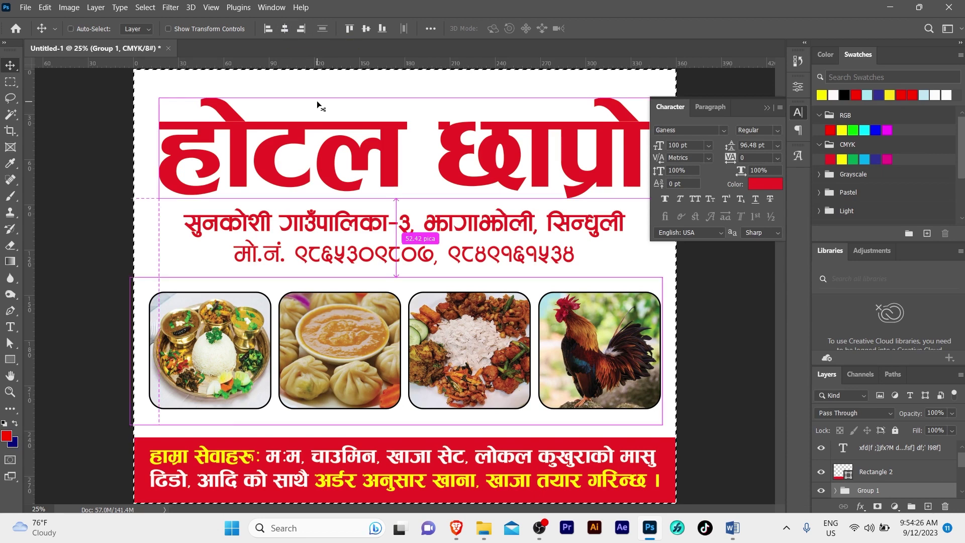
key("ctrl+d")
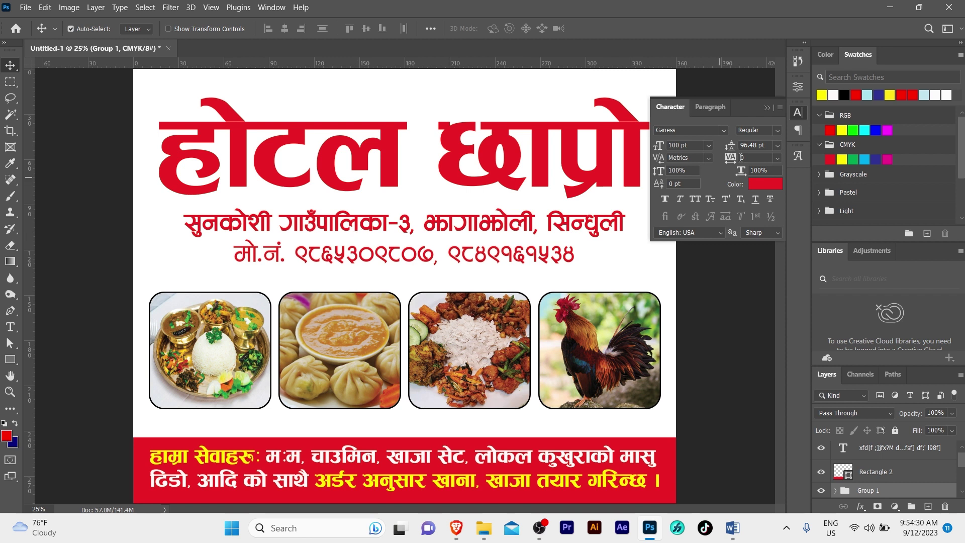
left_click(769, 105)
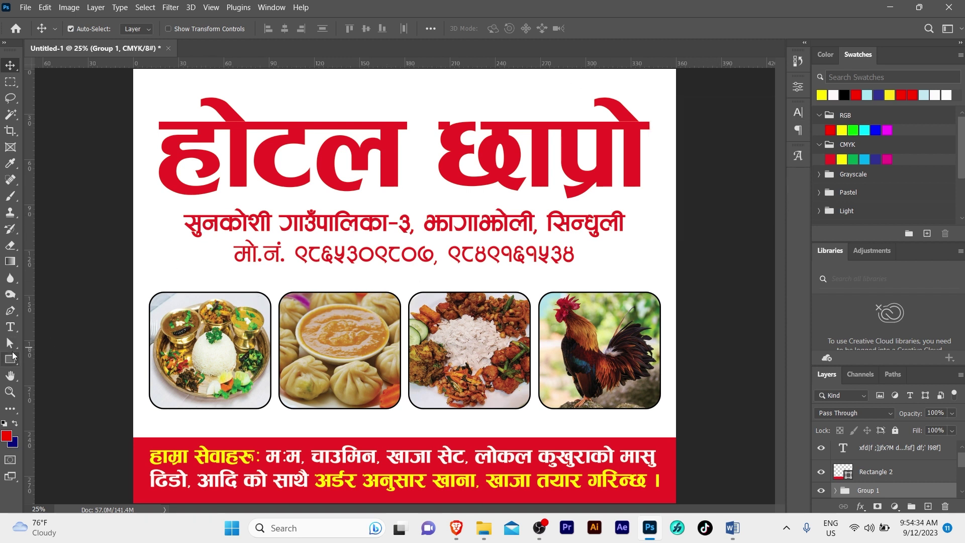
- Set up the Rectangle tool with no fill and a red 15 pt stroke
left_click(12, 358)
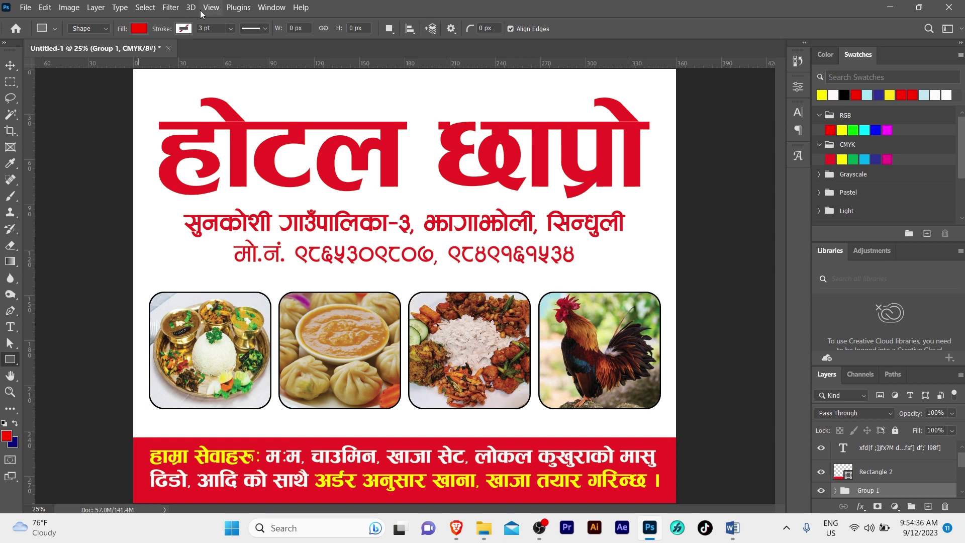
left_click(139, 29)
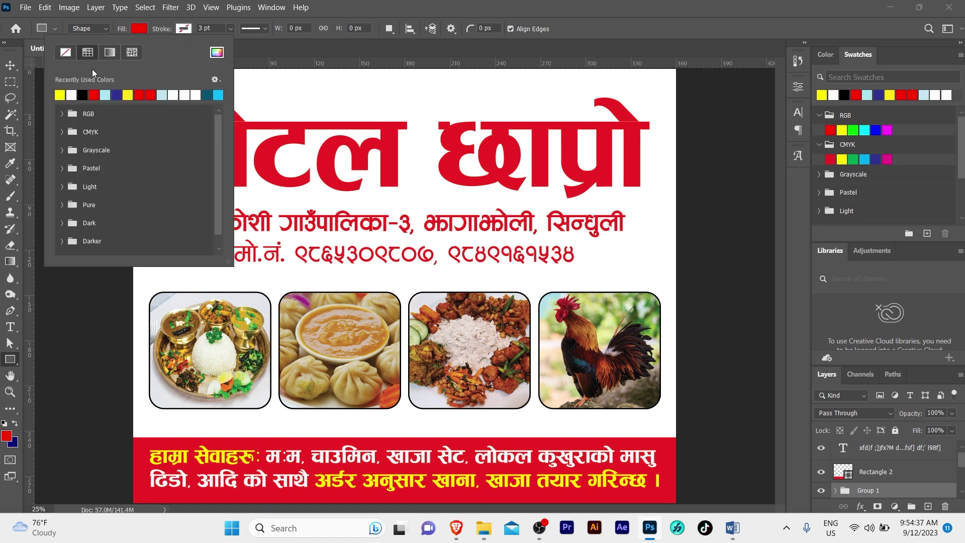
left_click(67, 57)
left_click(184, 29)
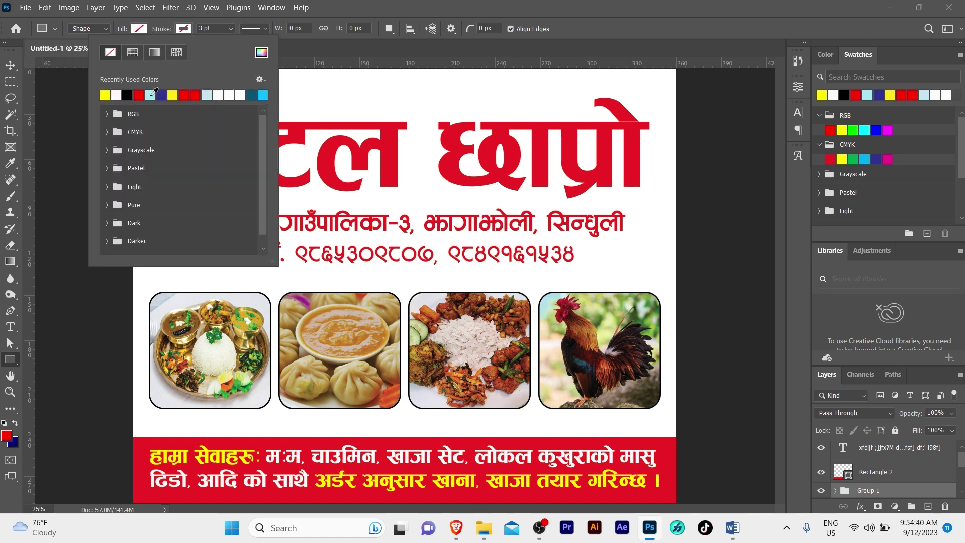
left_click(110, 134)
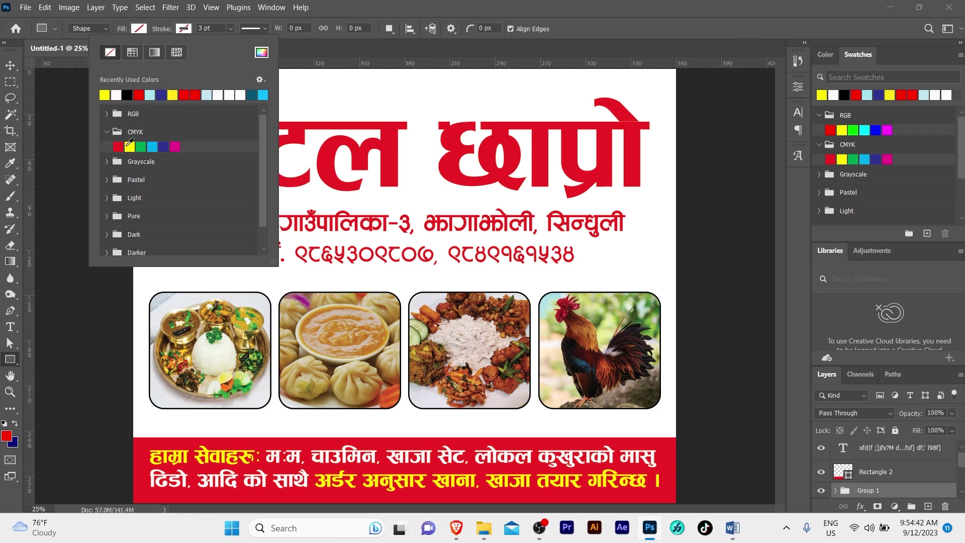
left_click(119, 146)
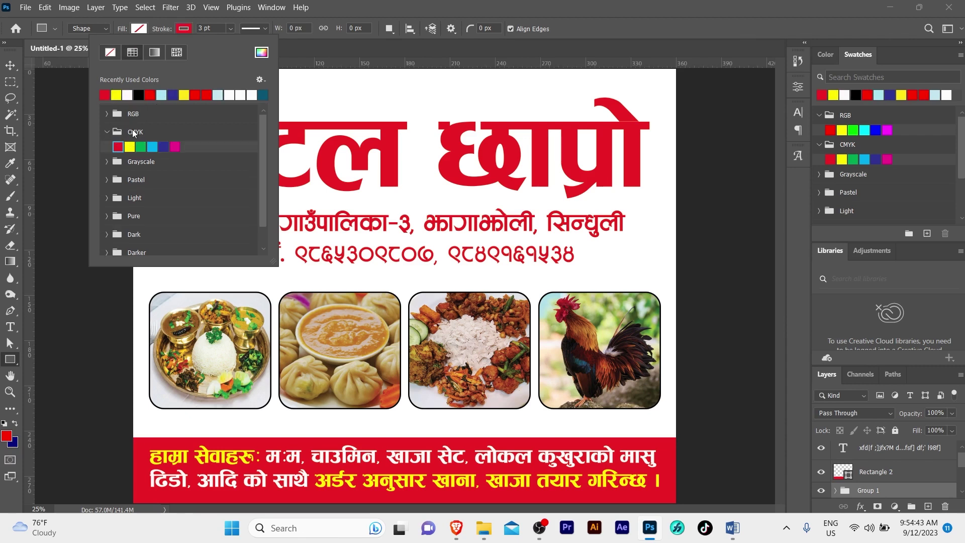
double_click(200, 28)
type("15")
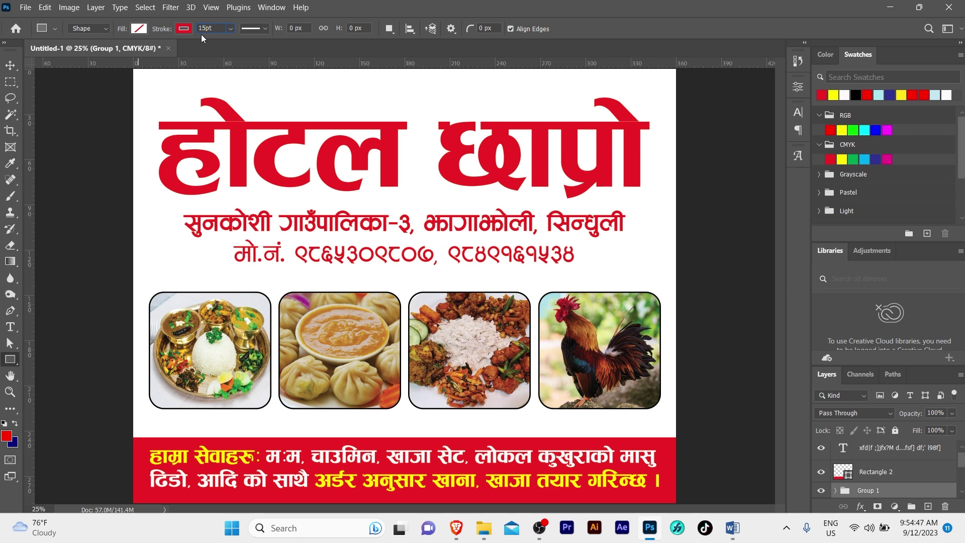
key("Return")
- Draw the frame around the four food photos with 112 px rounded corners
left_click_drag(140, 276, 668, 425)
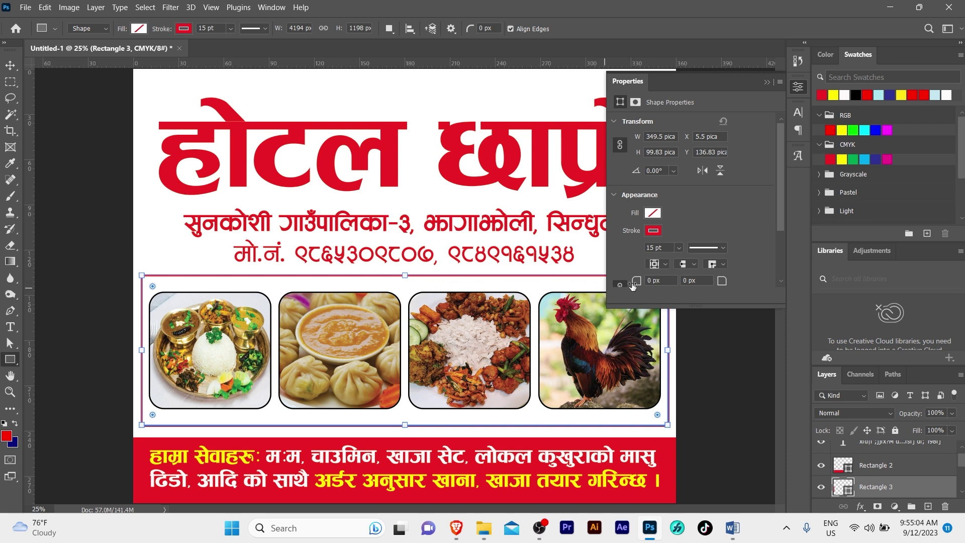
left_click_drag(632, 285, 705, 285)
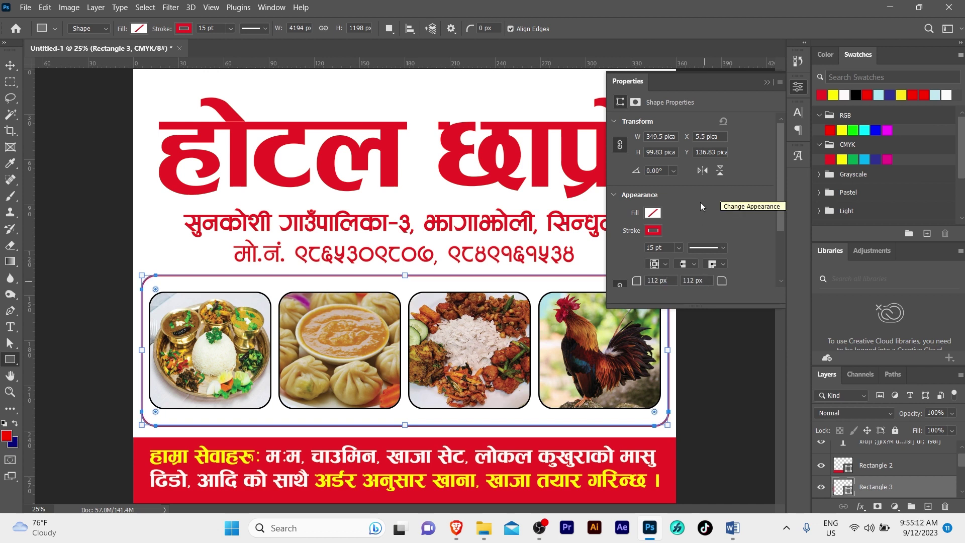
left_click(798, 86)
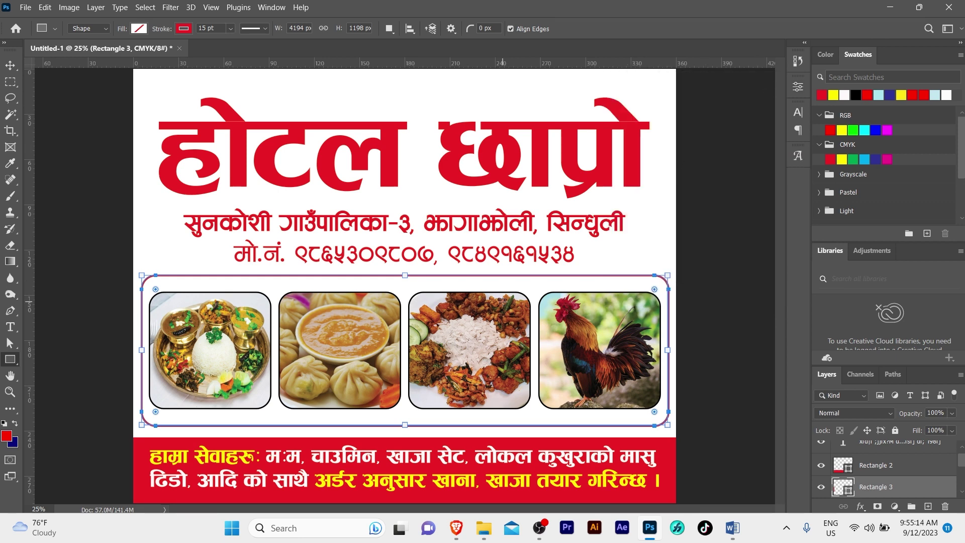
key("v")
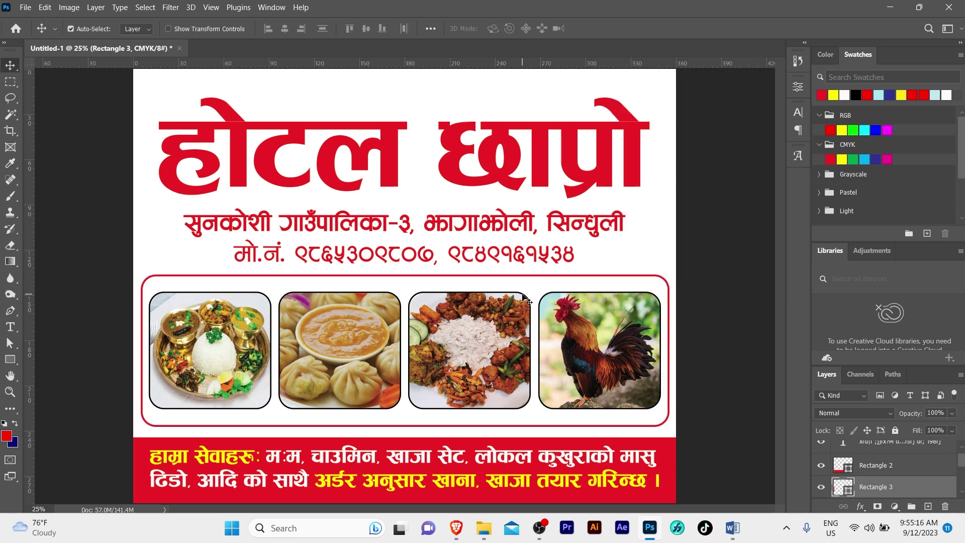
- Zoom to 50% on the frame's left side and select the rounded rectangle path
key("z")
left_click(279, 296)
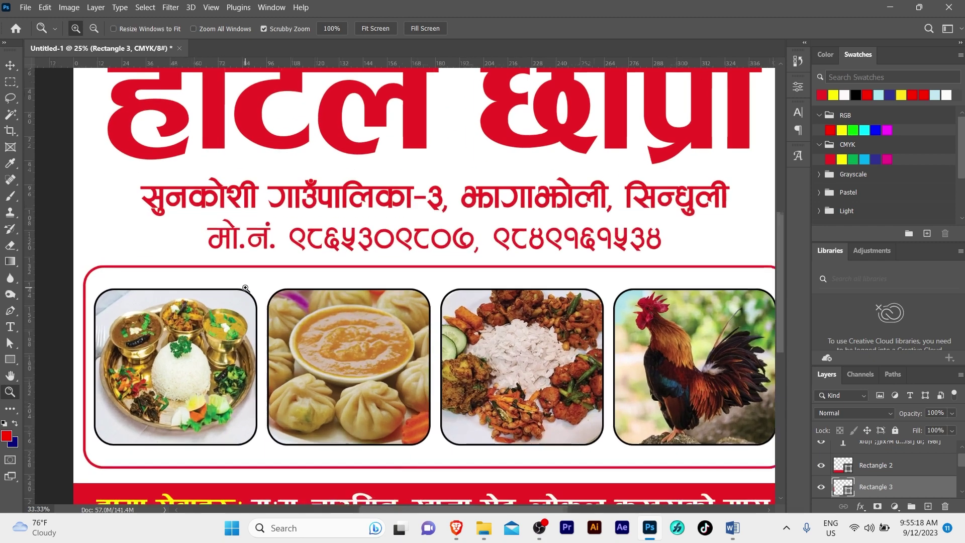
left_click_drag(463, 252, 424, 249)
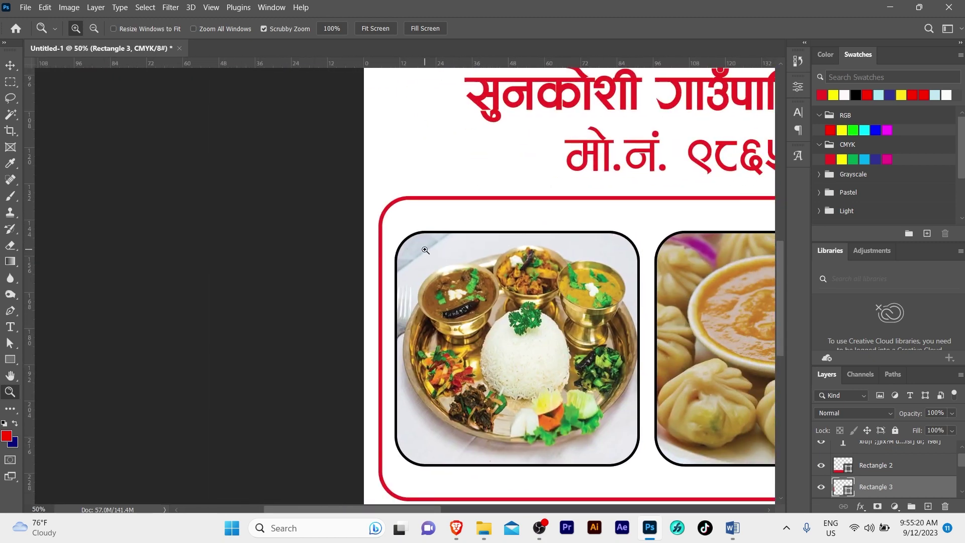
key("a")
left_click_drag(405, 175, 418, 210)
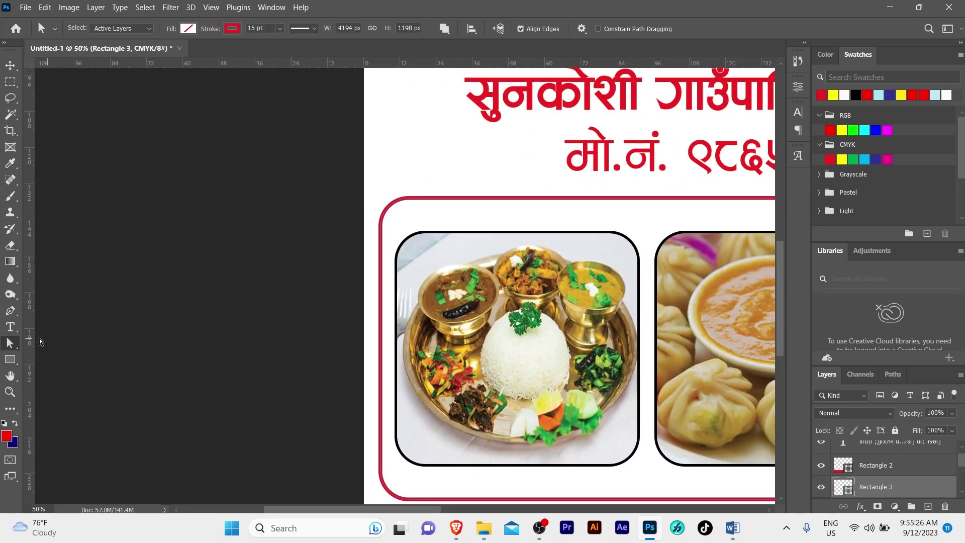
right_click(19, 346)
left_click(63, 355)
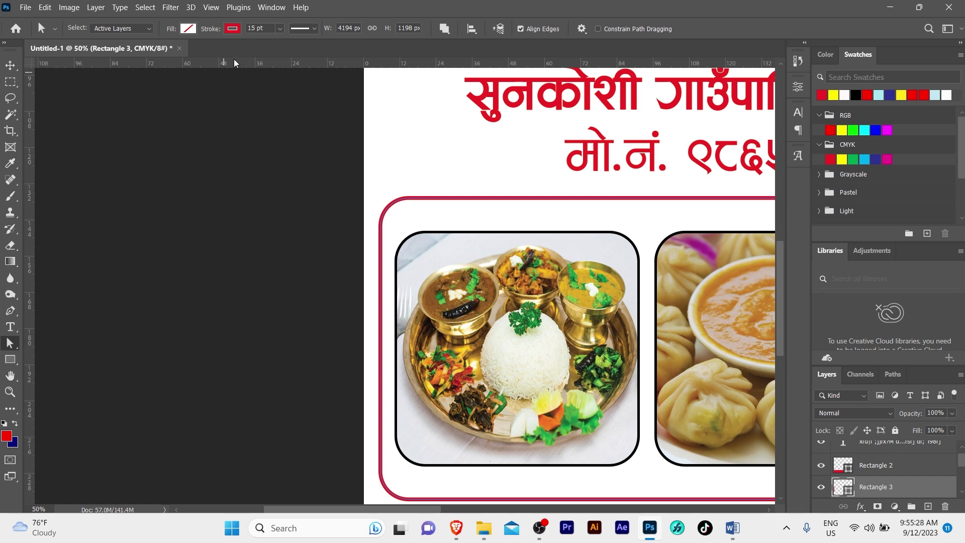
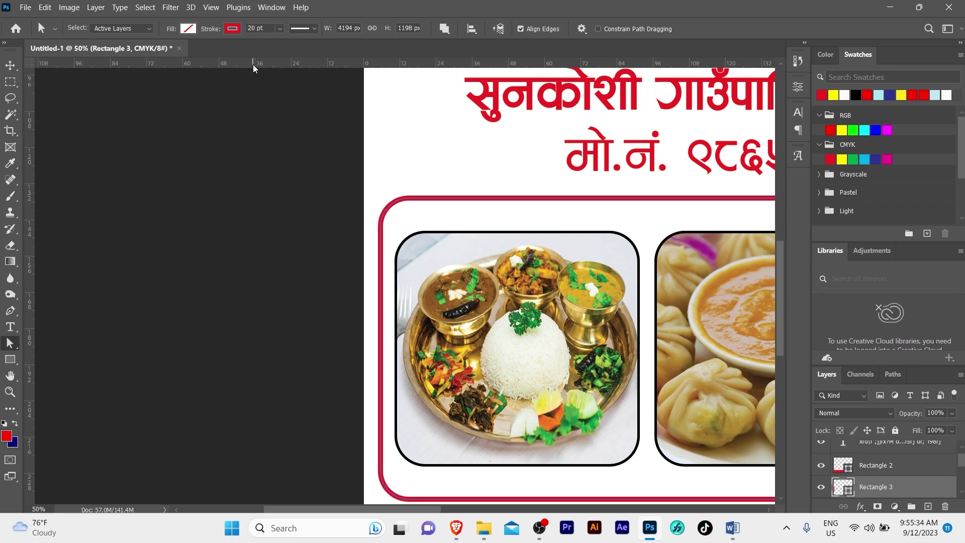
- Nudge the hotel title, then the address-and-phone text block, up with Shift+Up
left_click(10, 70)
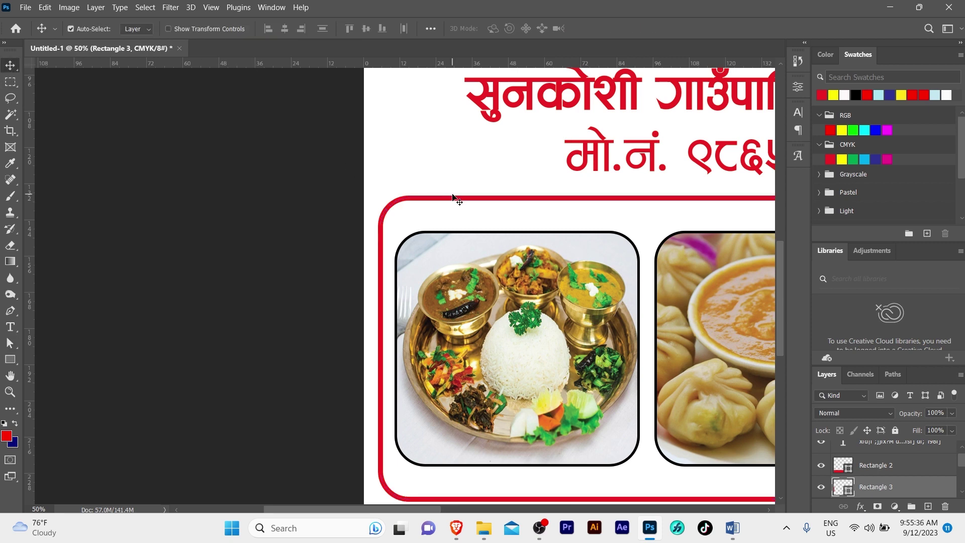
key("z")
left_click(539, 231, "alt")
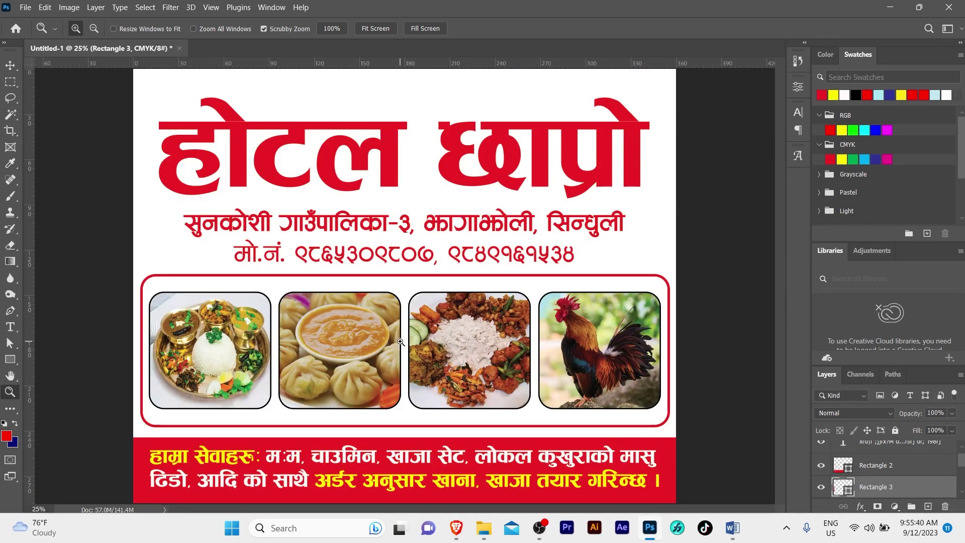
key("v")
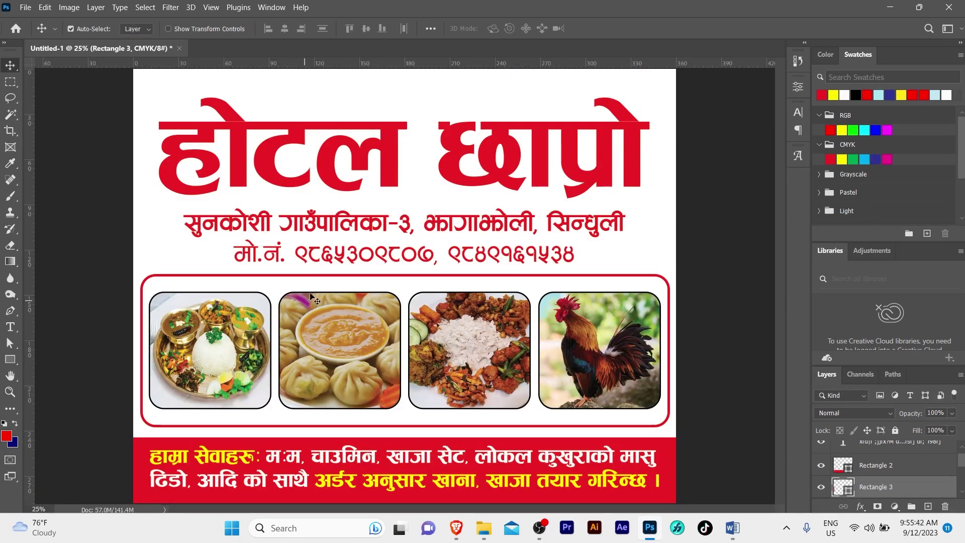
left_click(363, 180)
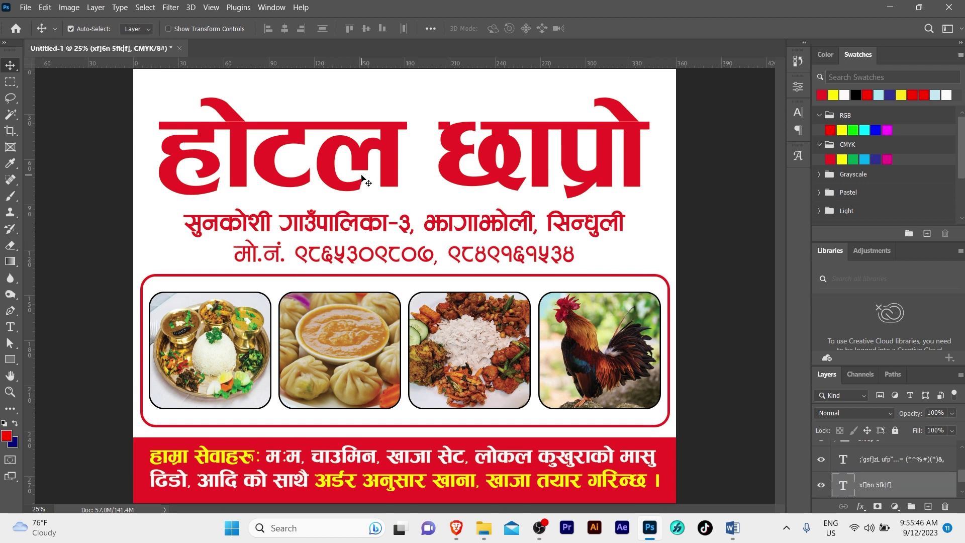
key("shift+Up")
key("shift+Up")
key("shift+Up")
key("shift+Up")
key("shift+Up")
key("shift+Up")
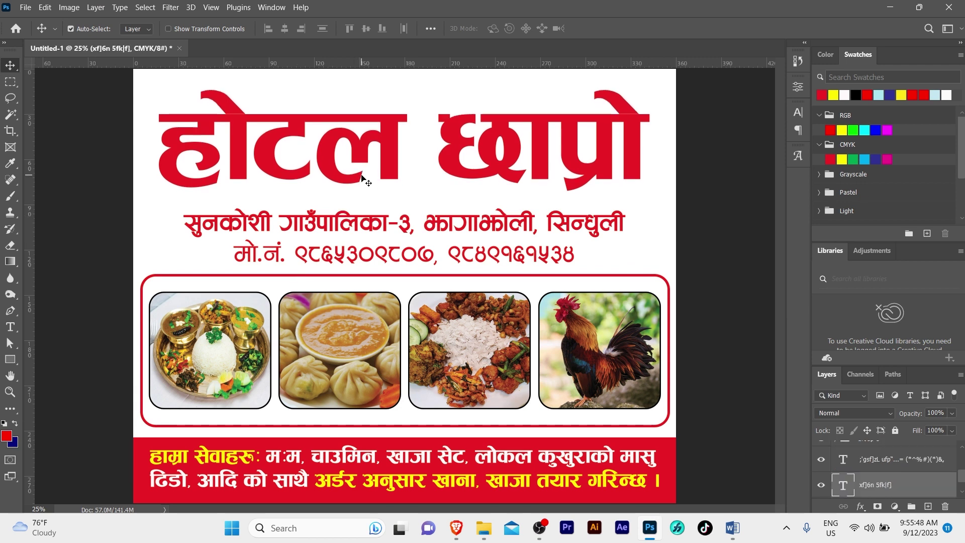
left_click(394, 226)
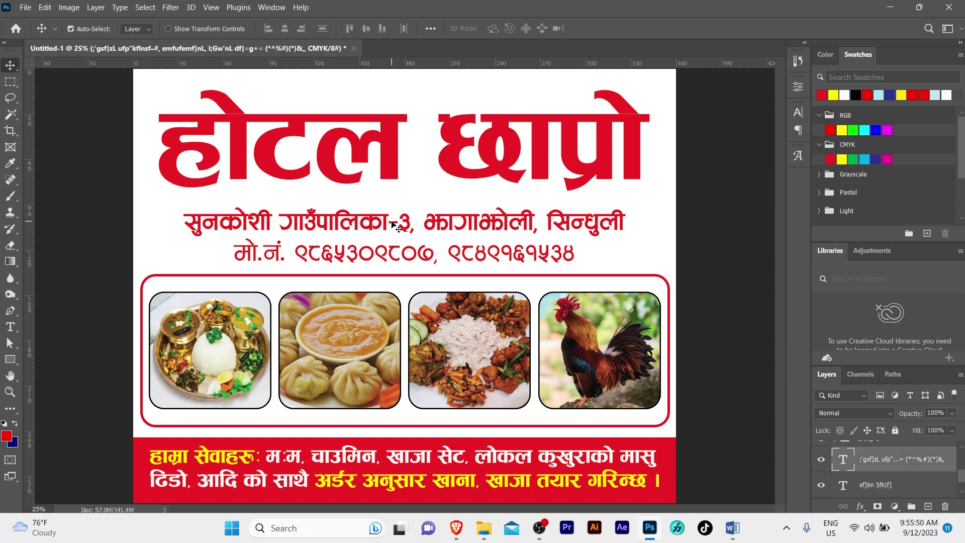
key("shift+Up")
key("shift+Up")
key("shift+Up")
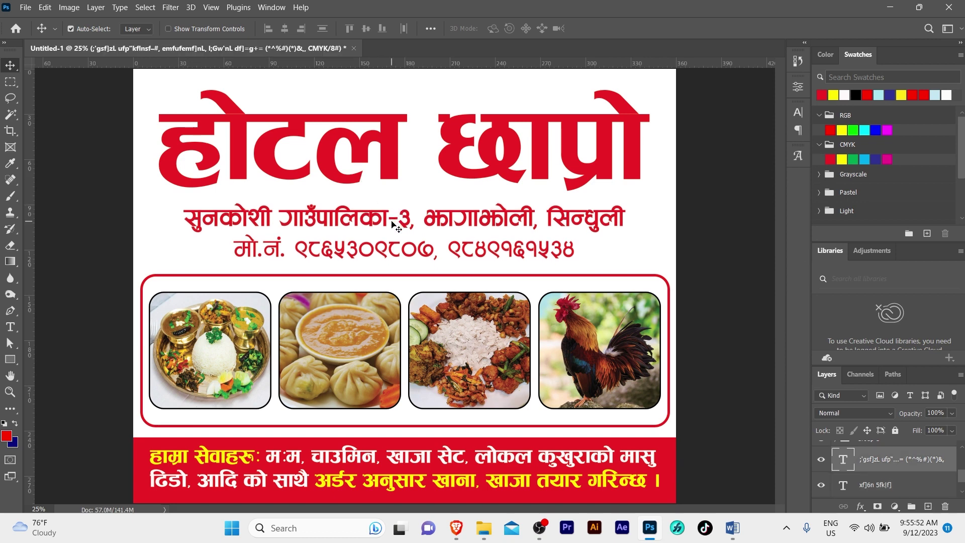
- Recolour the selected phone-number line black via the Character panel colour picker and commit
double_click(244, 249)
left_click_drag(235, 248, 606, 245)
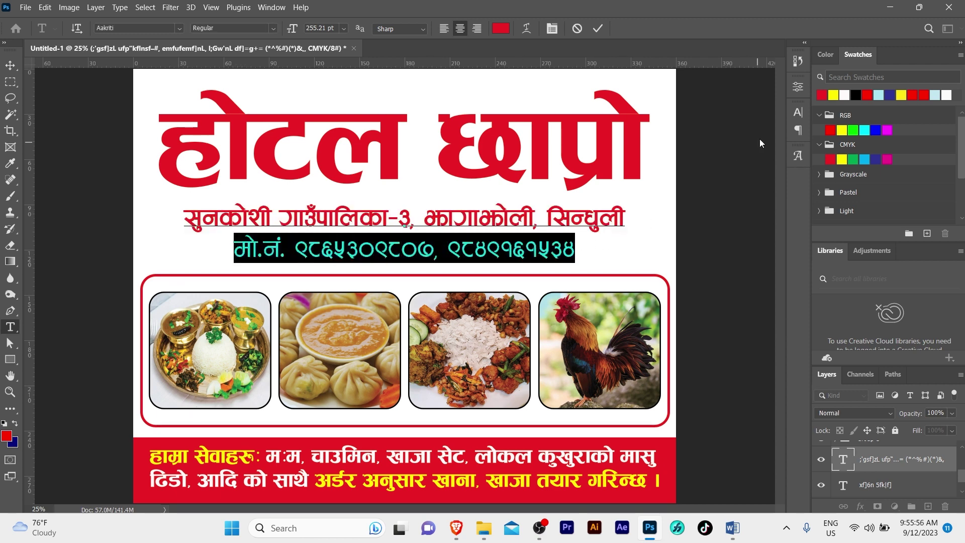
left_click(796, 113)
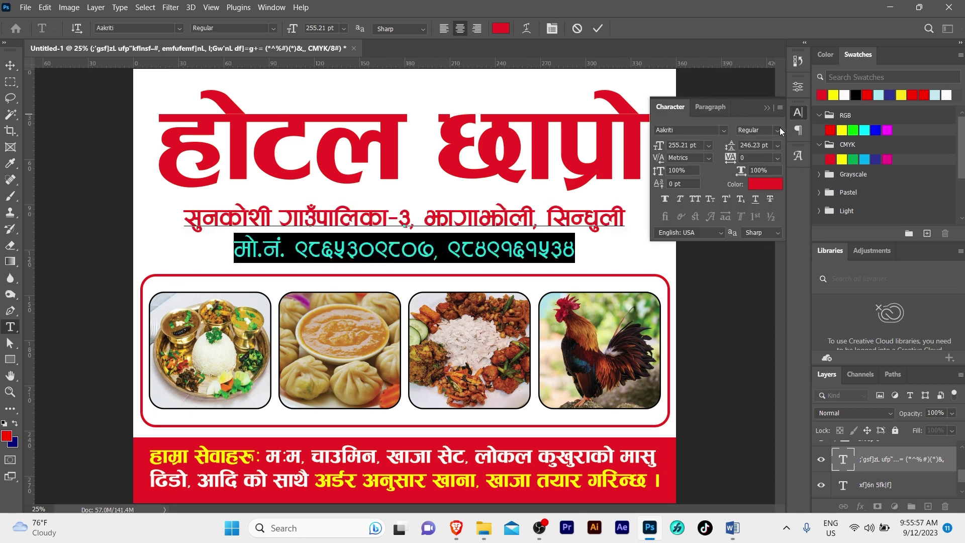
left_click(765, 185)
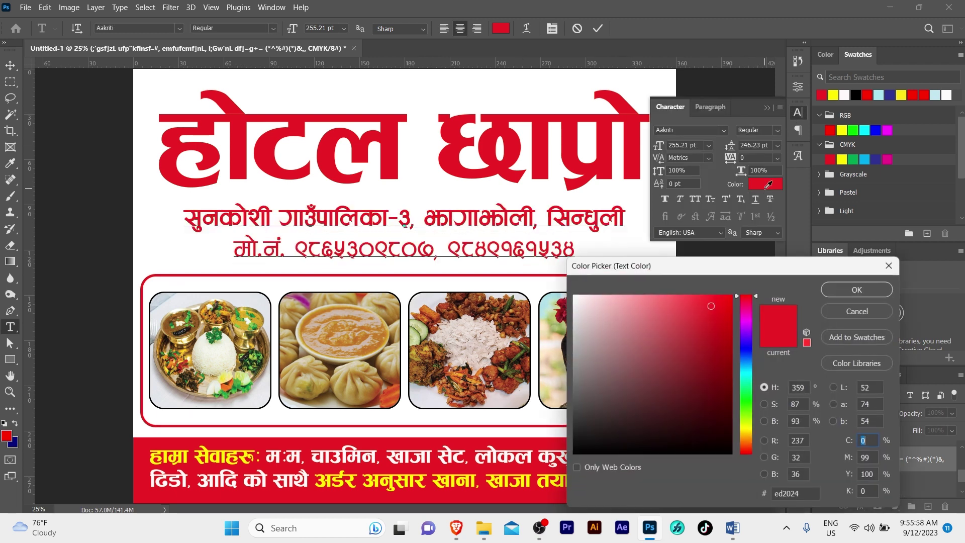
left_click(733, 453)
left_click(843, 291)
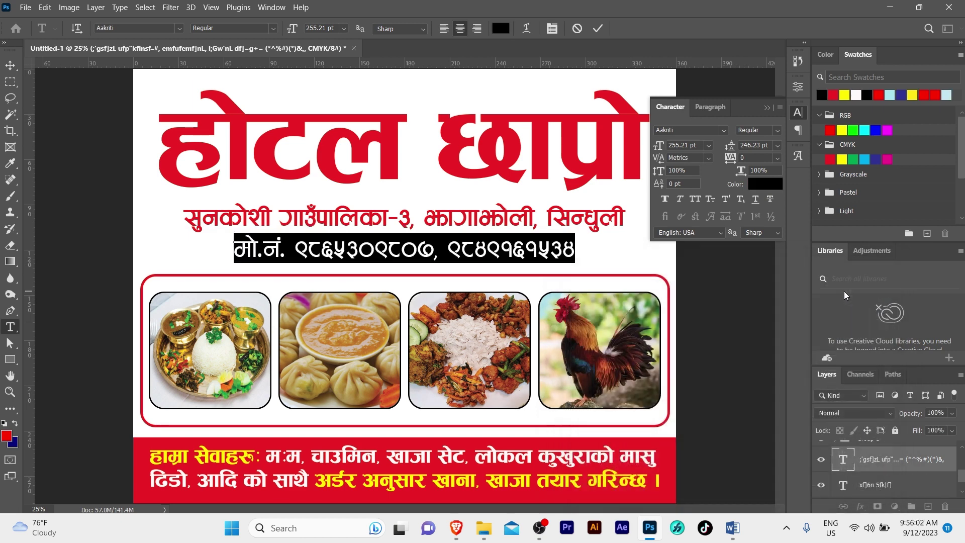
left_click(768, 108)
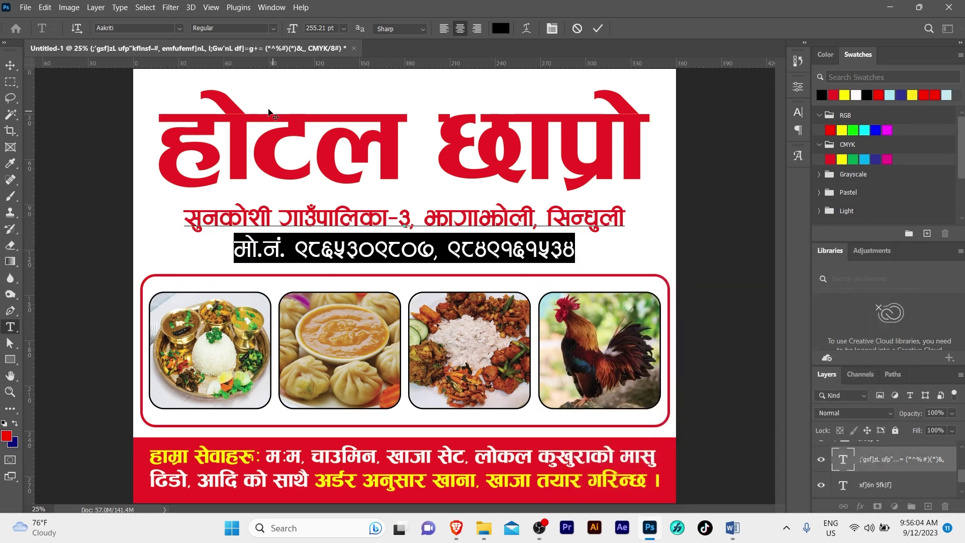
left_click(10, 65)
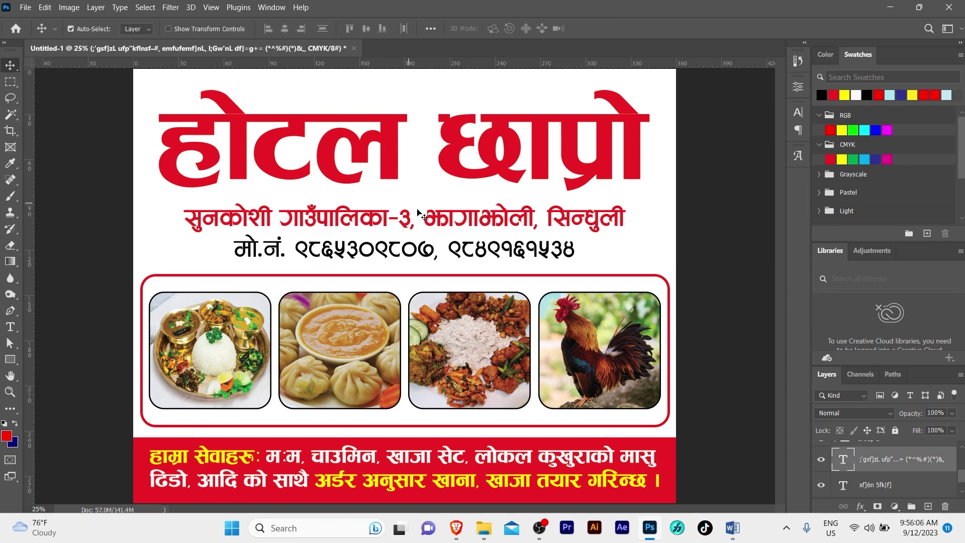
left_click(388, 148)
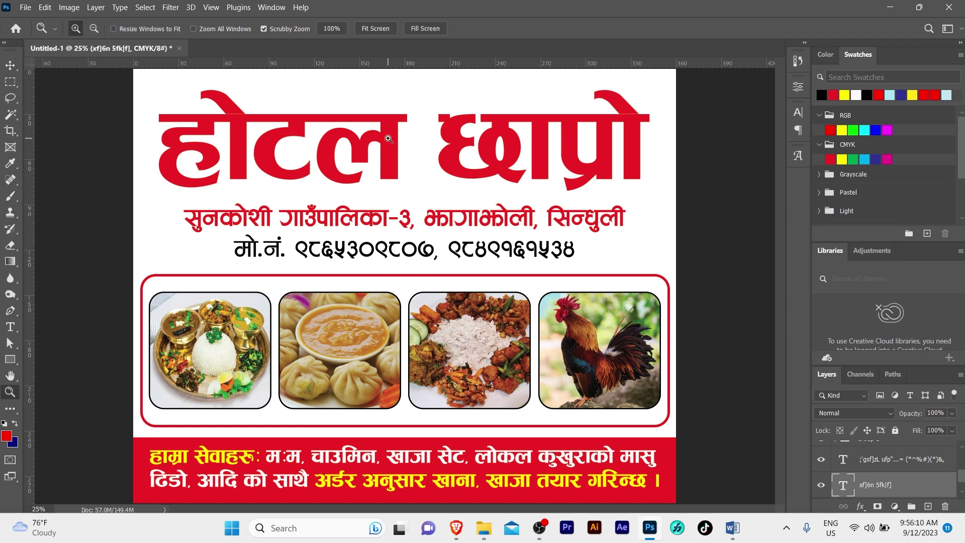
- Apply the CMYK Blue swatch to the hotel title and zoom in to check it
key("z")
left_click(383, 165)
left_click(383, 165, "alt")
key("v")
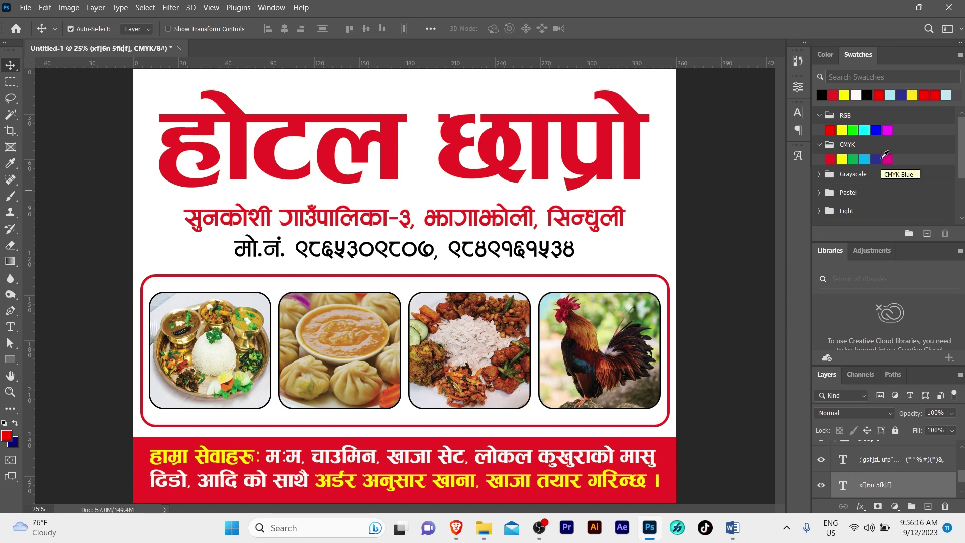
left_click(875, 158)
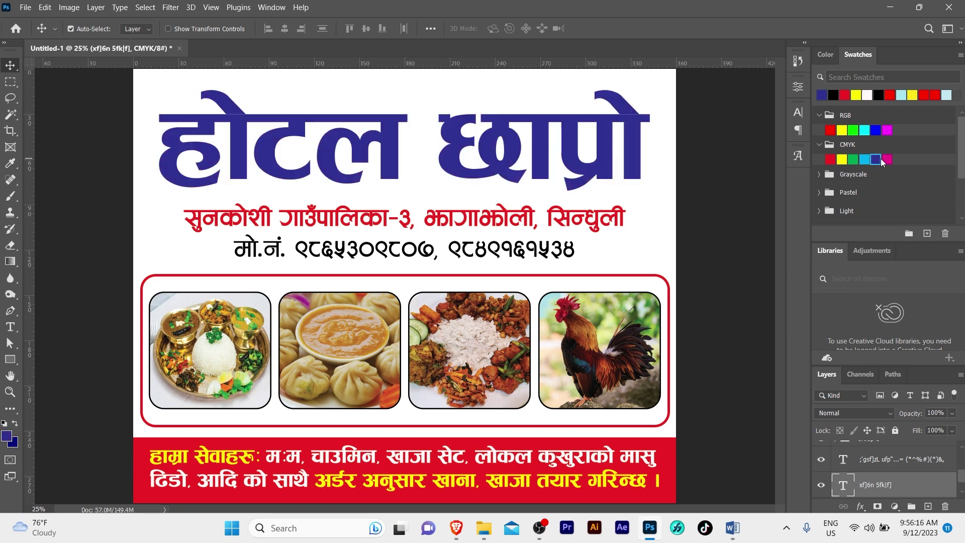
key("z")
left_click(393, 202)
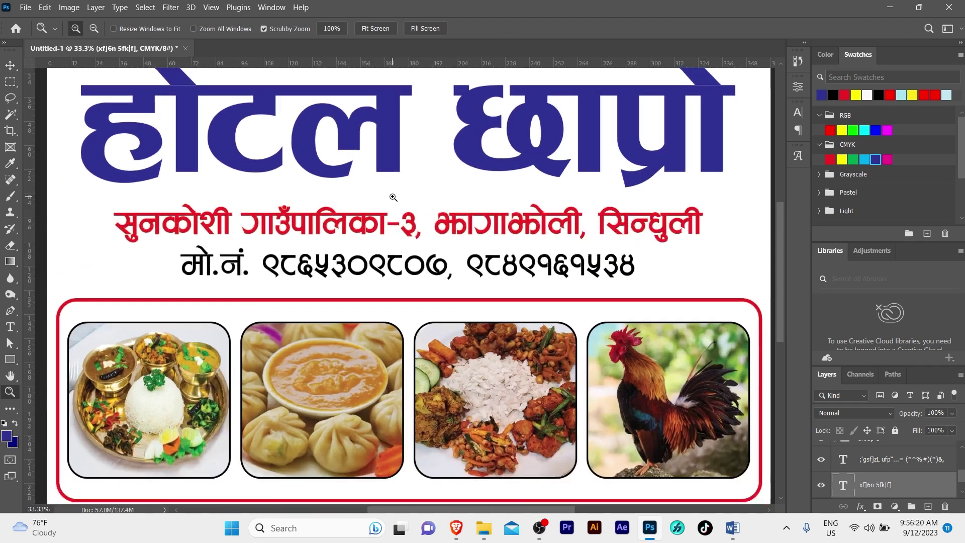
left_click(393, 200)
left_click(393, 197, "alt")
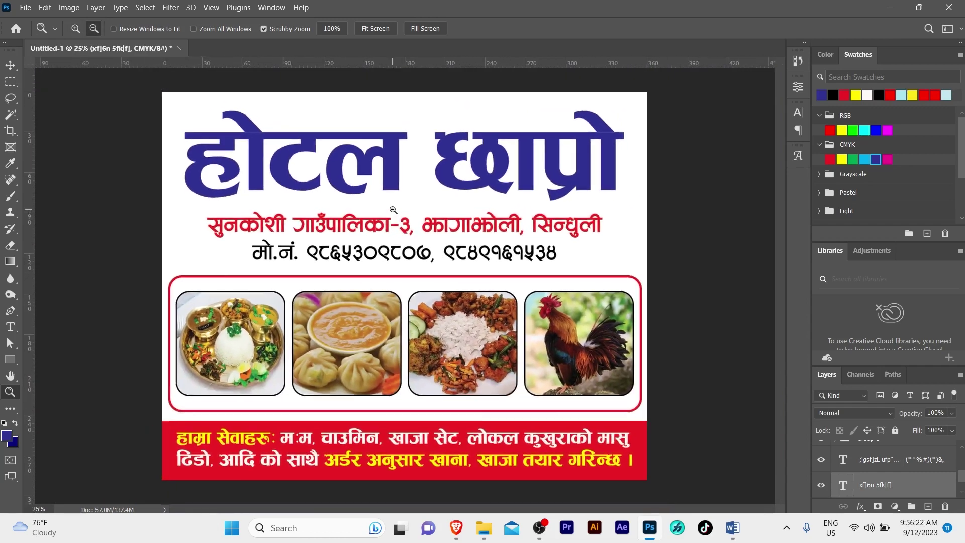
left_click(392, 194, "alt")
key("v")
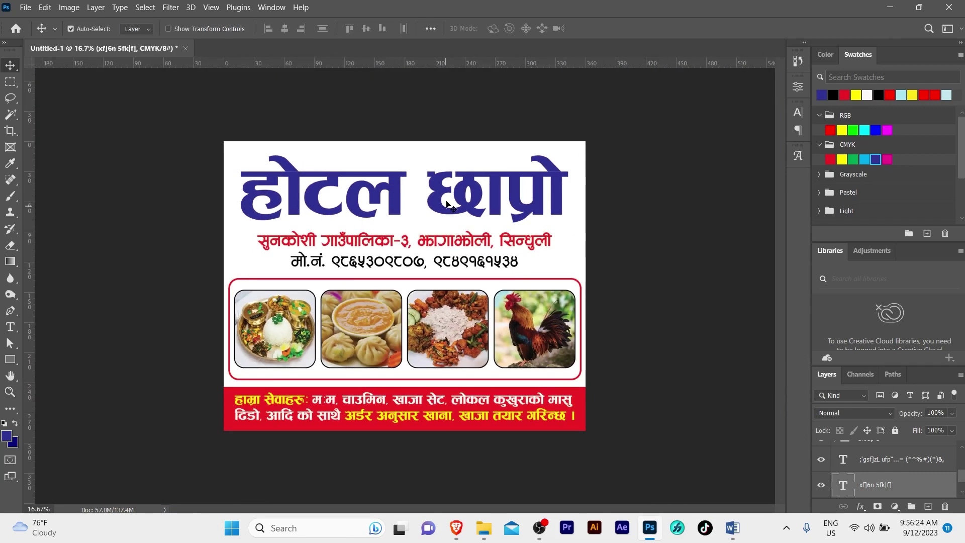
- Enable Drop Shadow on the title layer at 100% opacity with about 42 px distance
right_click(906, 485)
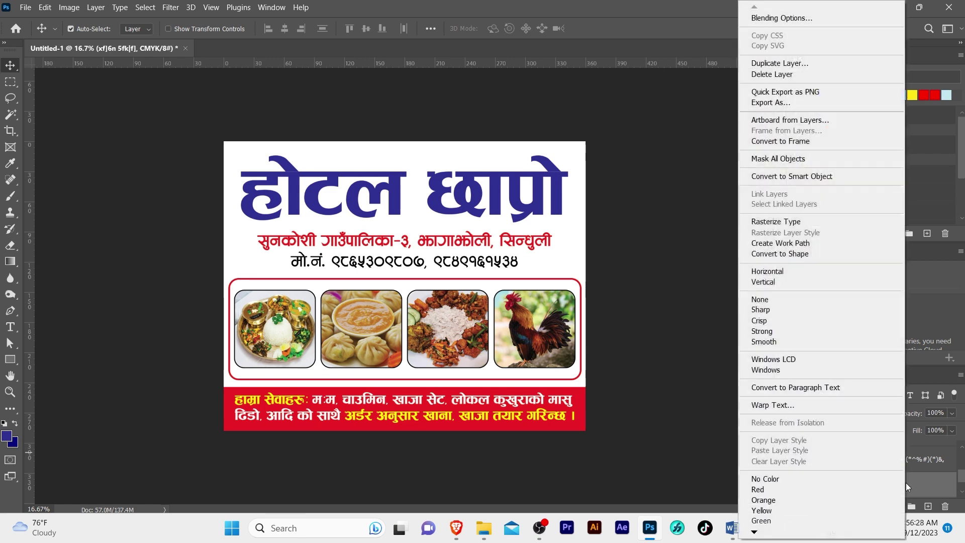
left_click(783, 22)
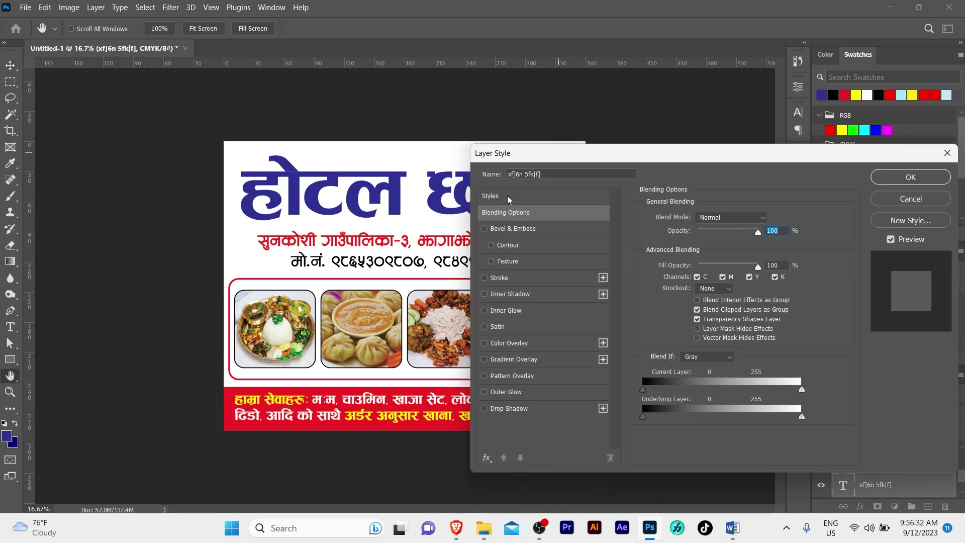
left_click_drag(545, 162, 563, 110)
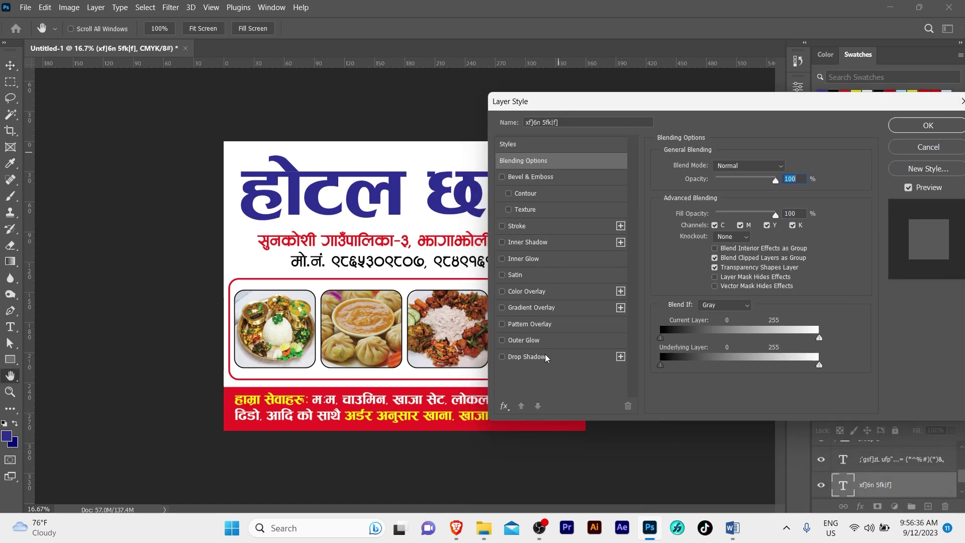
left_click(526, 357)
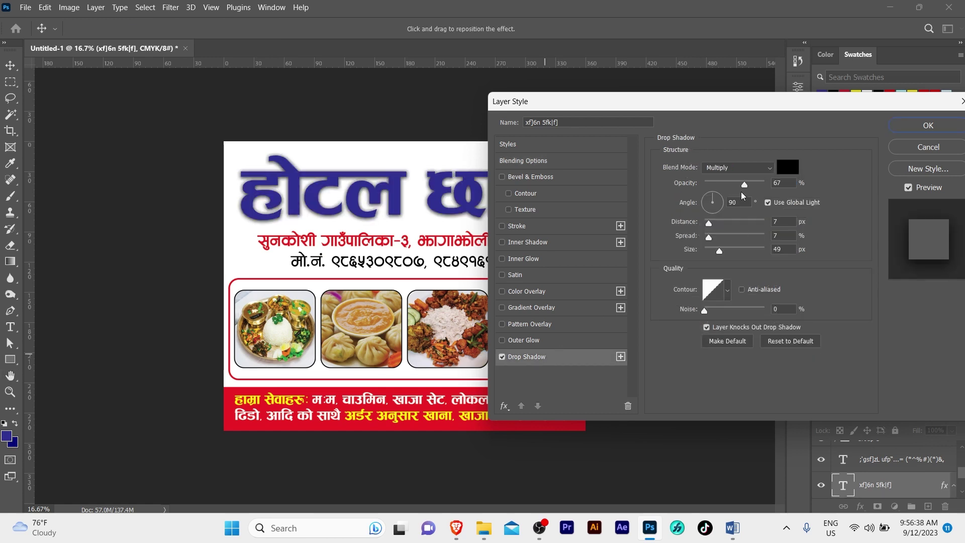
left_click_drag(762, 185, 781, 184)
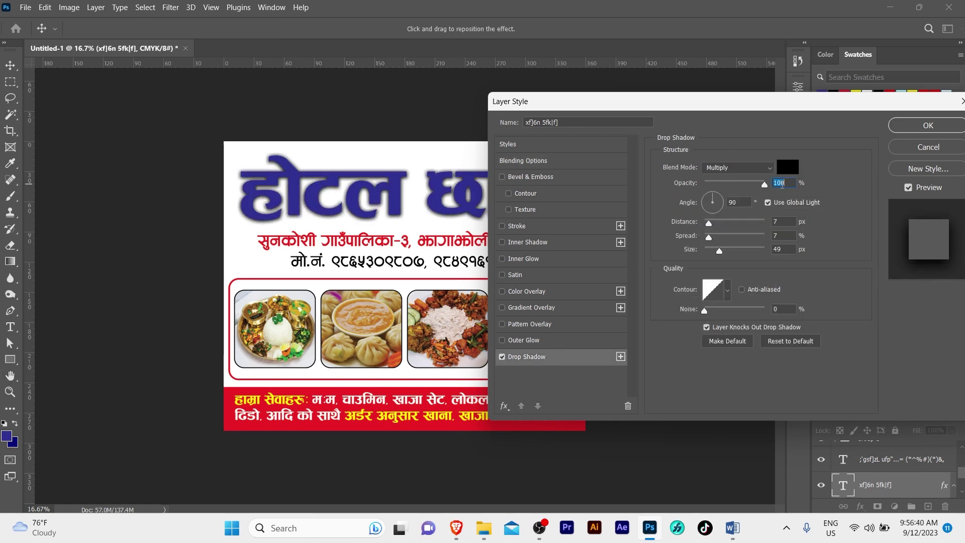
mouse_move(710, 221)
left_mouse_down()
mouse_move(728, 222)
mouse_move(711, 251)
mouse_move(731, 222)
mouse_move(720, 255)
left_mouse_up()
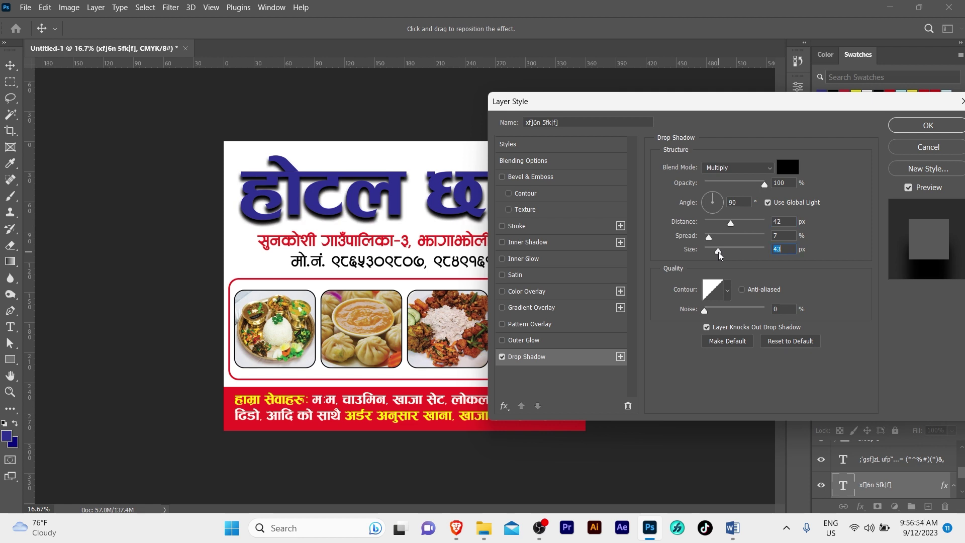
- Add a 40 px white Stroke positioned Outside the title letters
left_click(502, 226)
left_click(516, 226)
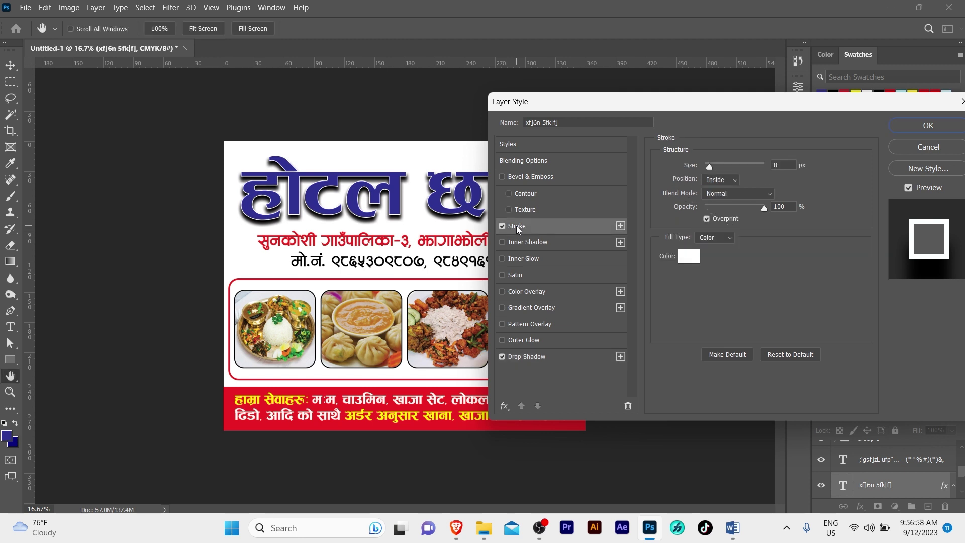
left_click(722, 181)
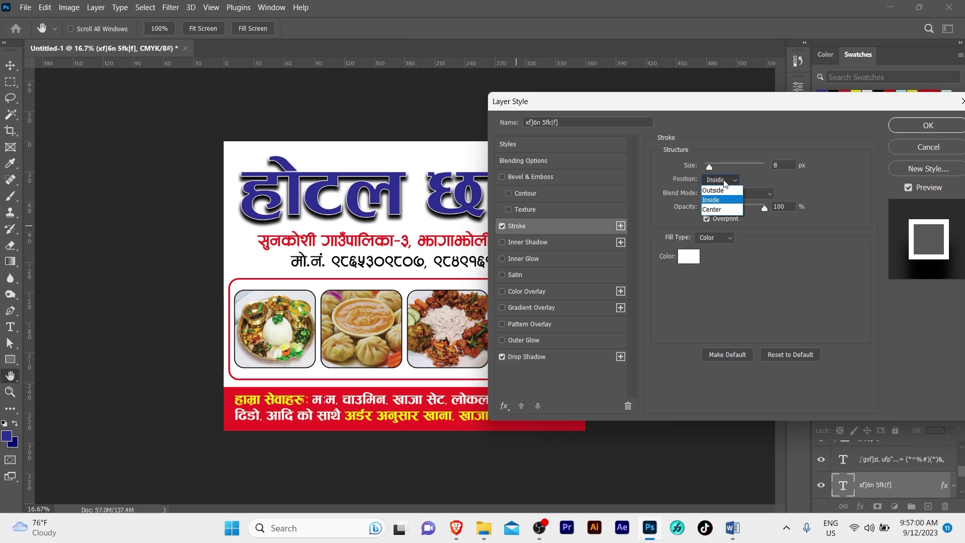
left_click(714, 191)
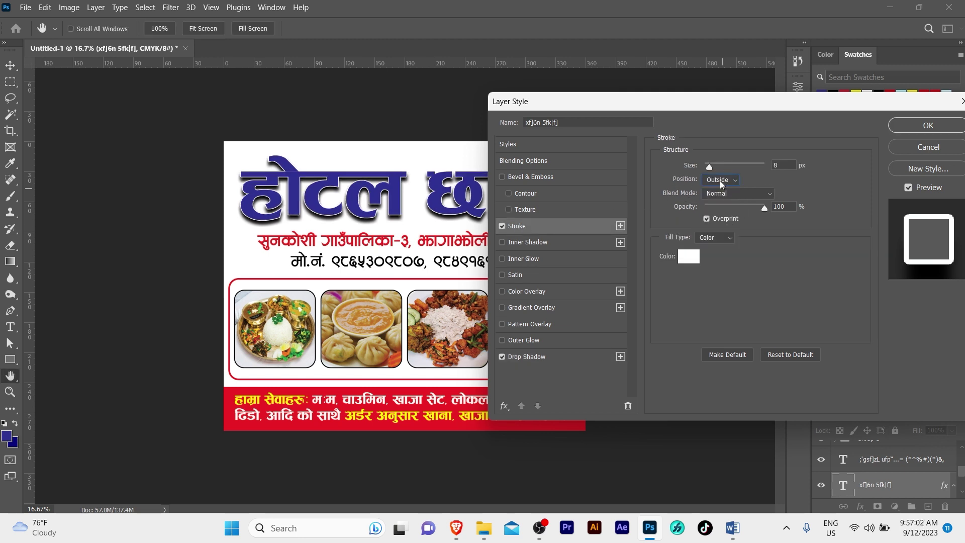
left_click_drag(708, 165, 716, 164)
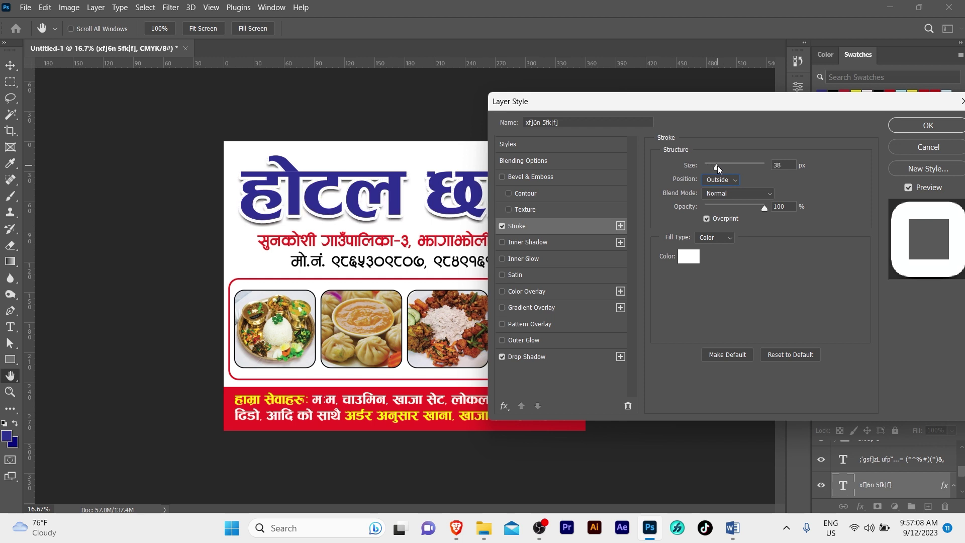
left_click_drag(717, 165, 717, 165)
left_click(718, 165)
- Raise the title's drop shadow distance to 59 px and apply the layer style
left_click(541, 358)
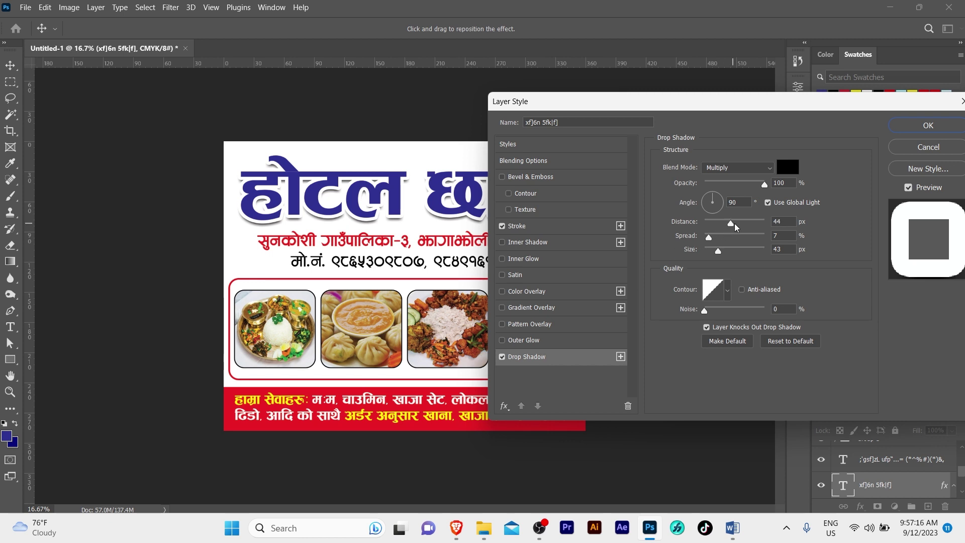
left_click_drag(734, 224, 738, 224)
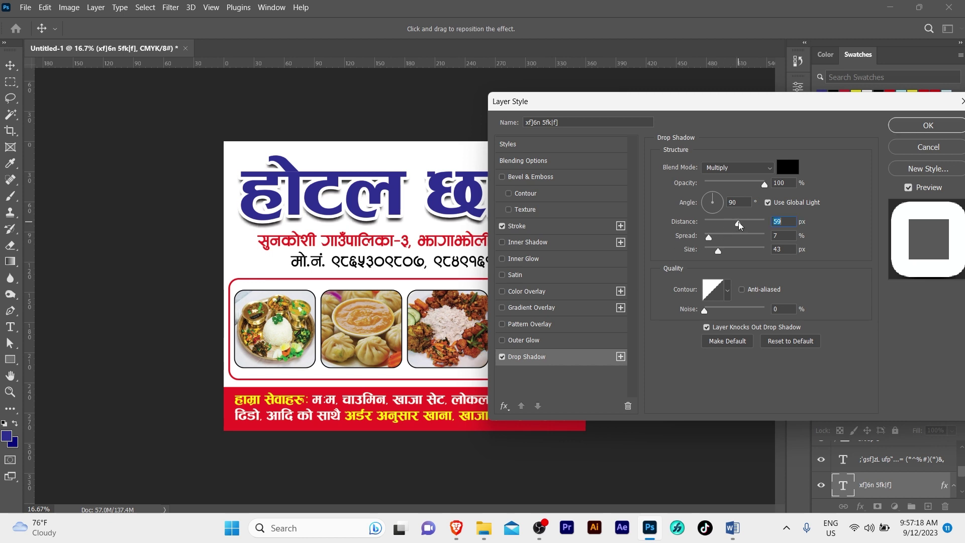
left_click(927, 125)
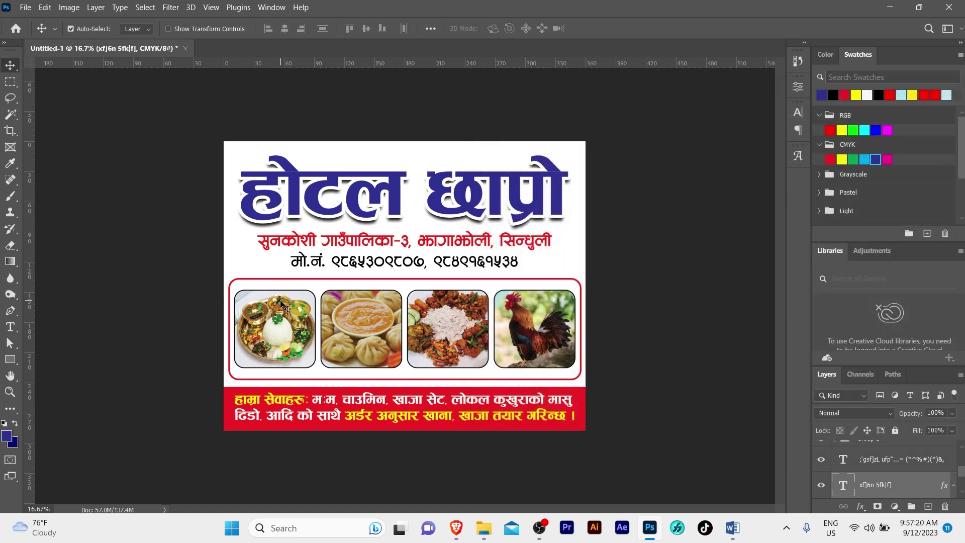
key("z")
key("ctrl+plus")
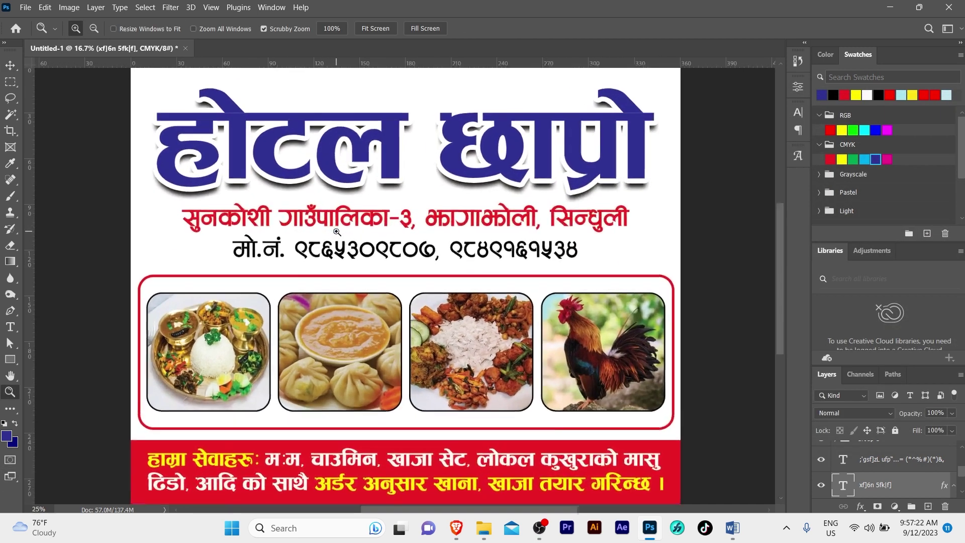
key("ctrl+plus")
key("ctrl+minus")
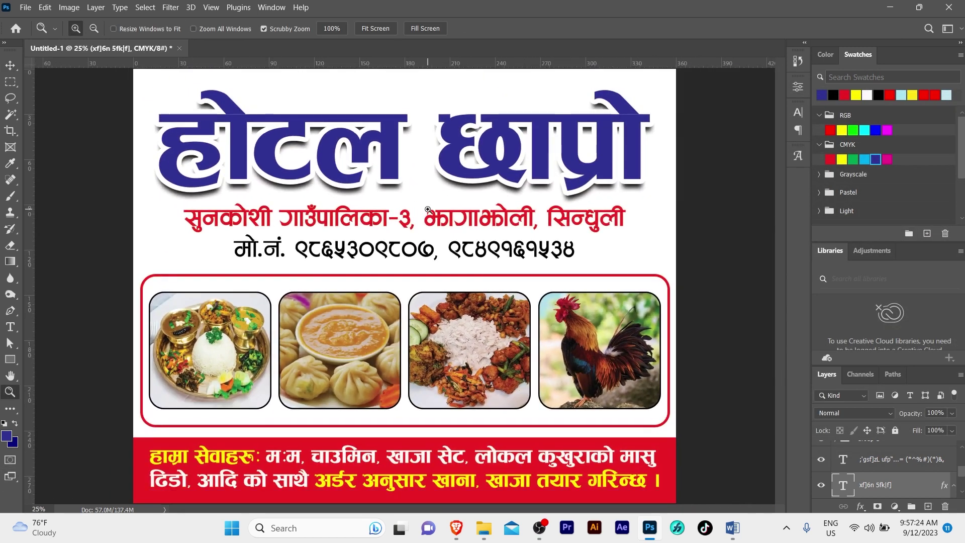
left_click(416, 195)
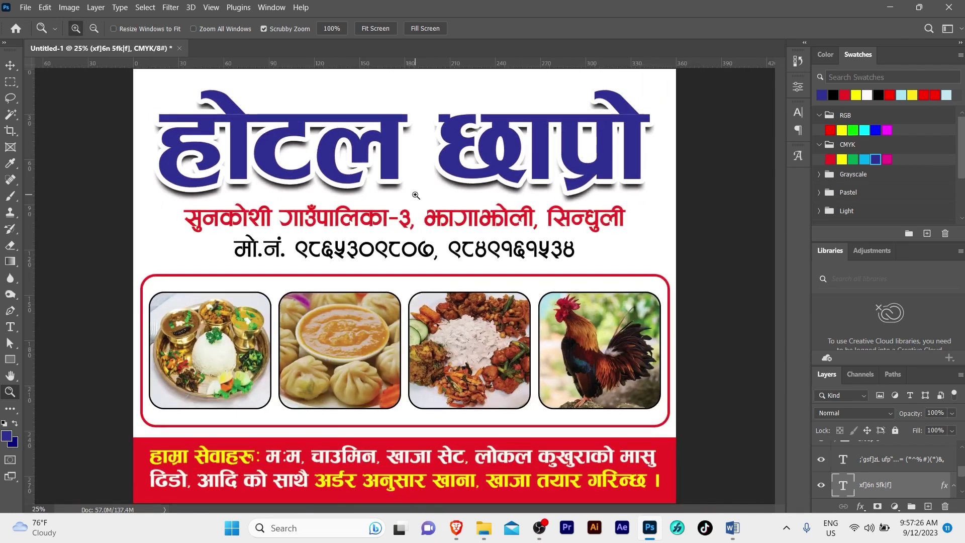
left_click(416, 195, "alt")
key("v")
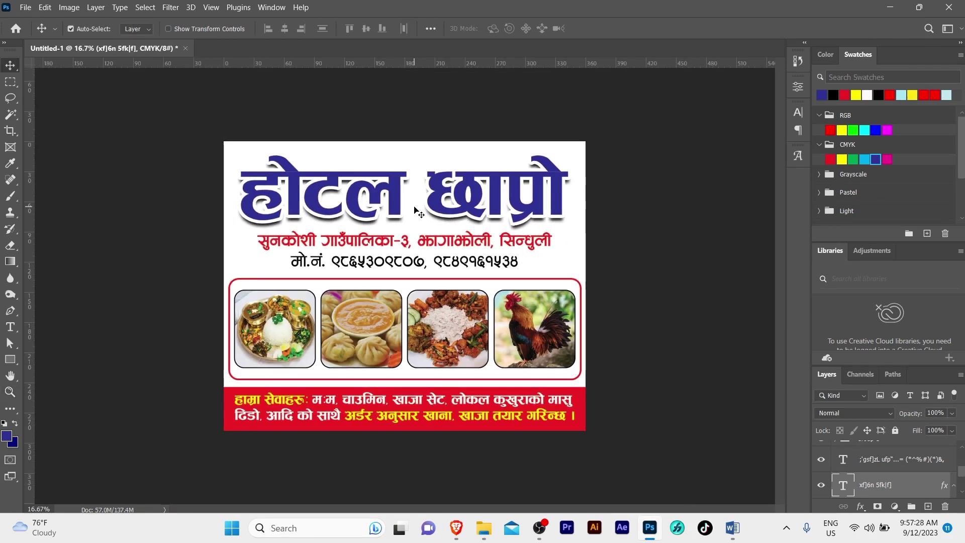
key("z")
left_click(405, 234)
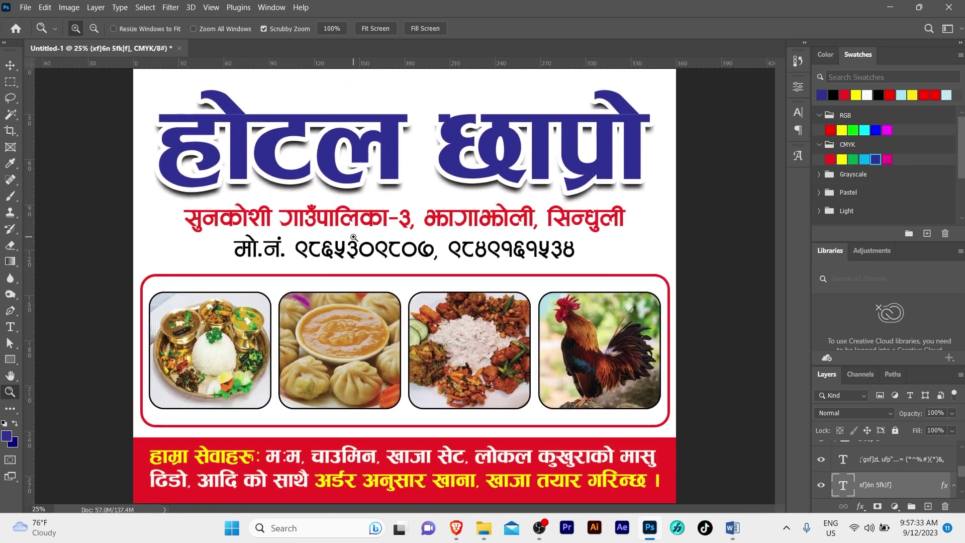
left_click(374, 240)
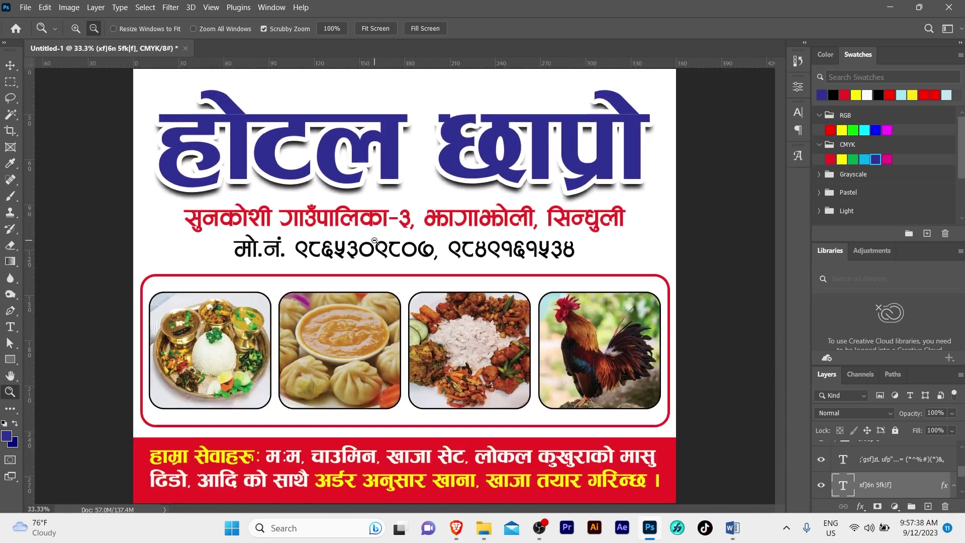
key("v")
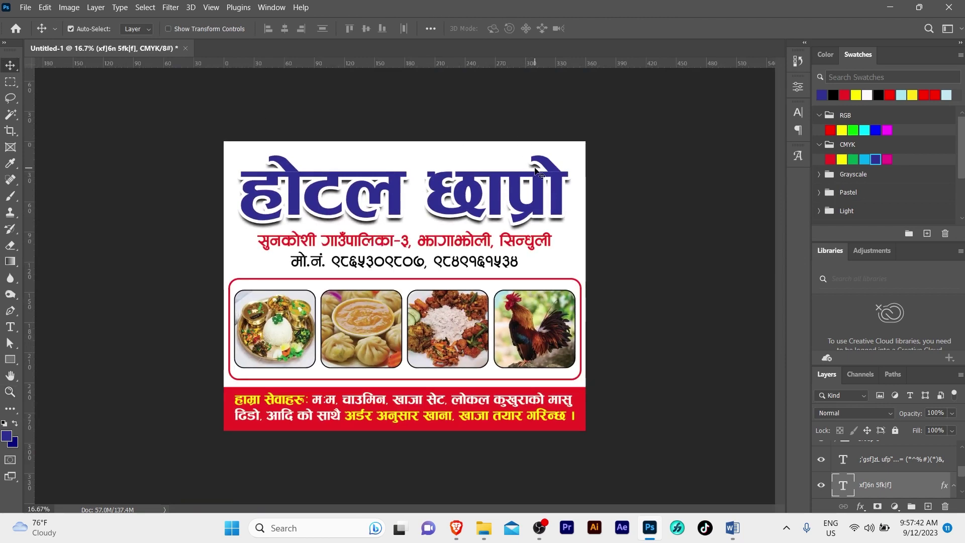
key("ctrl+plus")
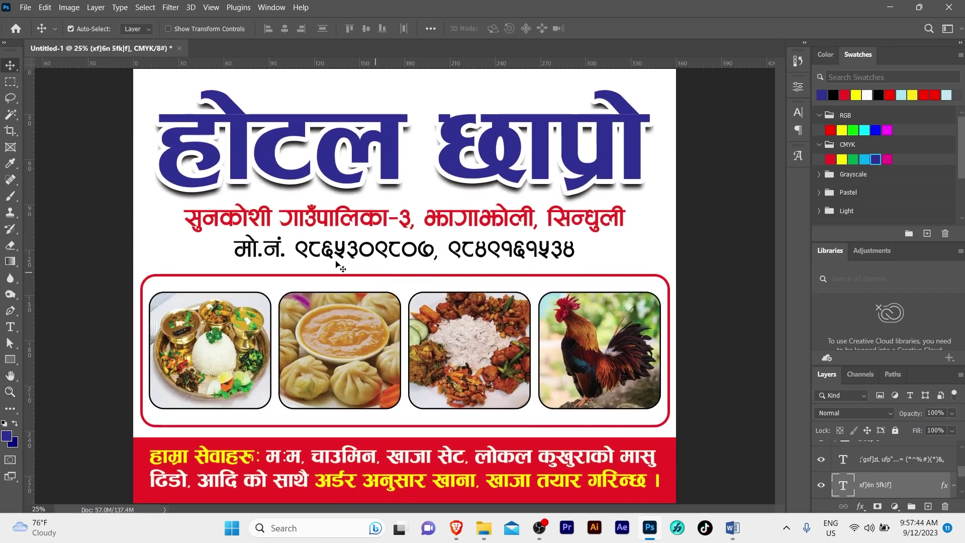
left_click(169, 231)
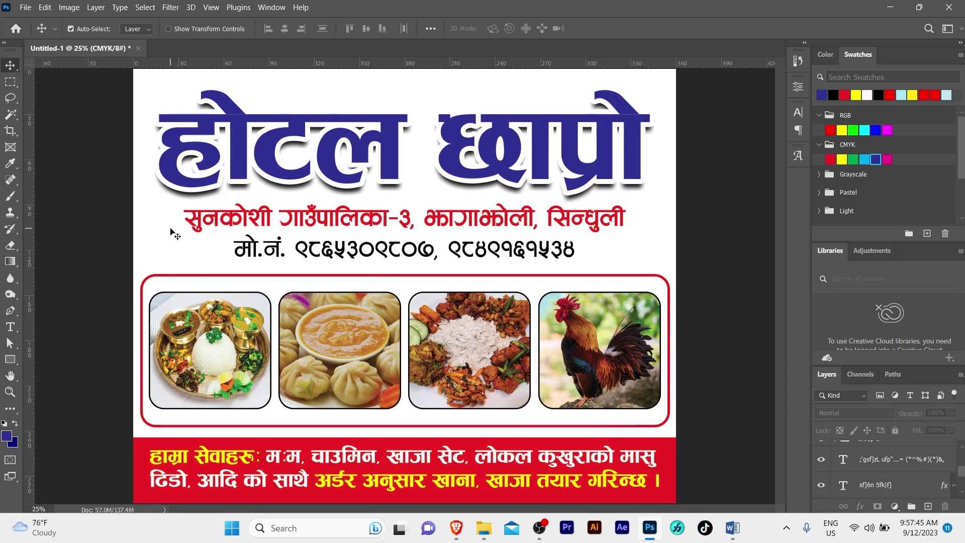
- Draw a no-fill rectangle with a red 15 pt stroke from the banner's top-left to bottom-right
left_click(7, 360)
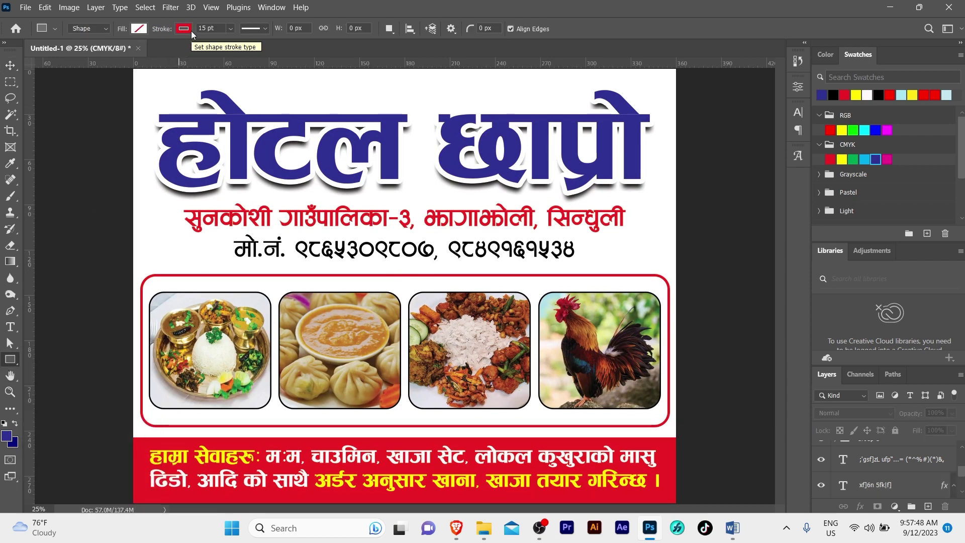
left_click(138, 28)
key("Escape")
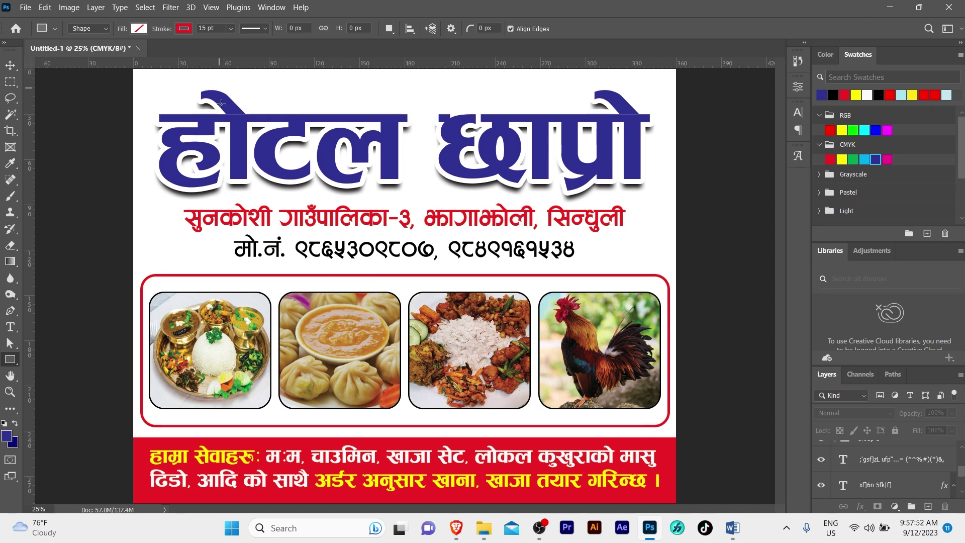
key("z")
left_click(221, 104)
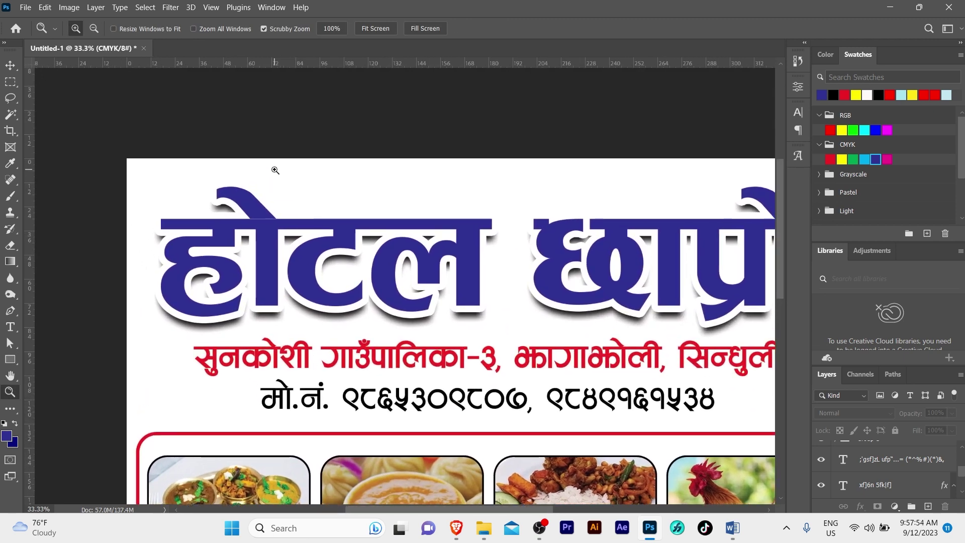
left_click(10, 344)
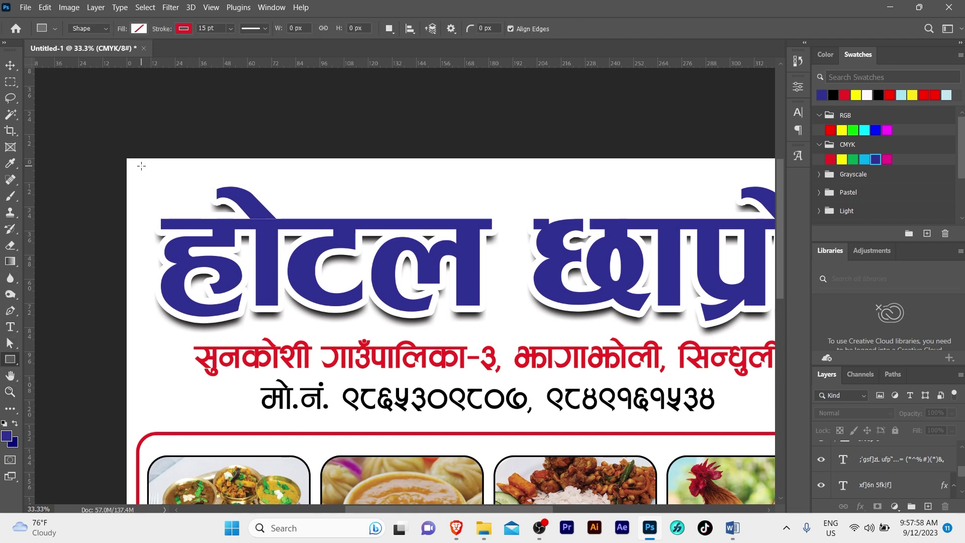
mouse_move(136, 165)
left_mouse_down()
mouse_move(815, 540)
mouse_move(713, 376)
left_mouse_up()
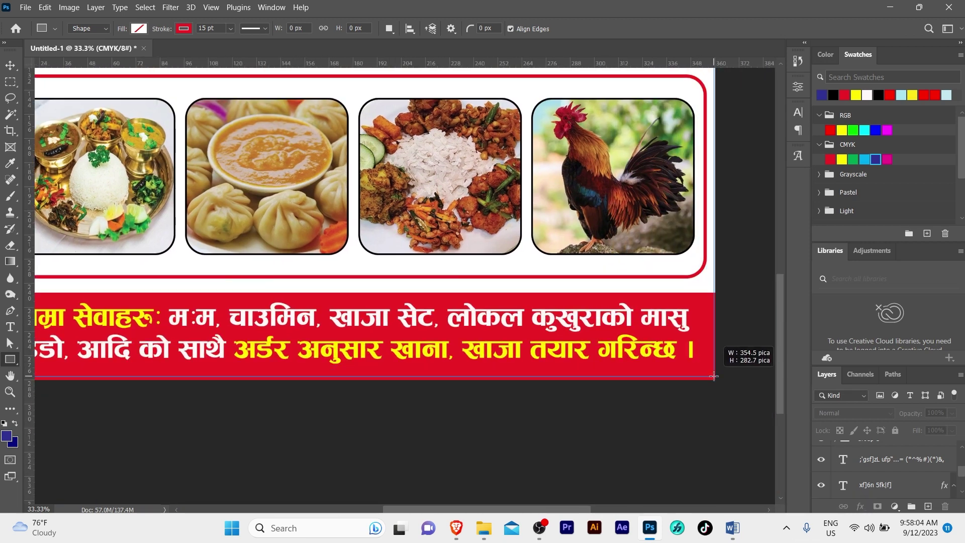
left_click_drag(713, 375, 710, 375)
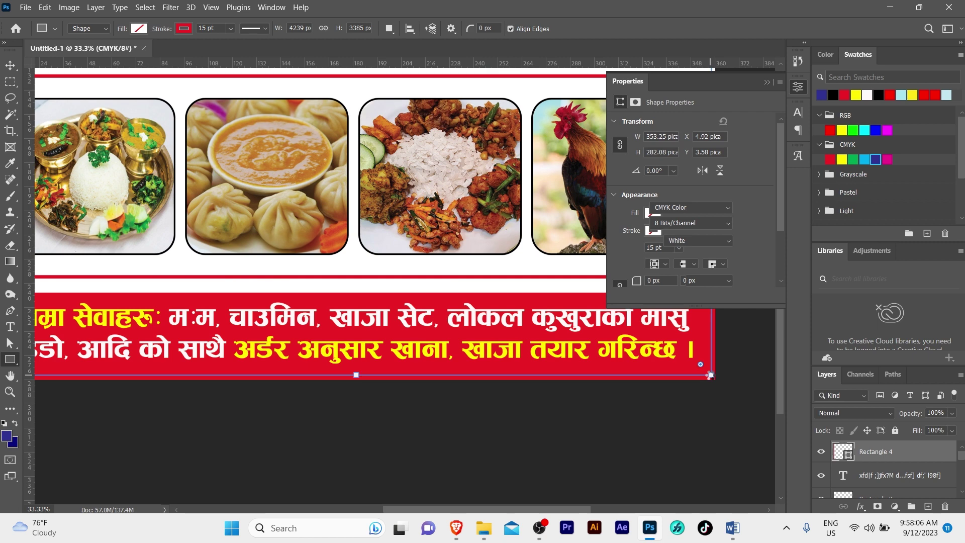
- Change the frame rectangle's stroke colour to yellow
left_click(766, 82)
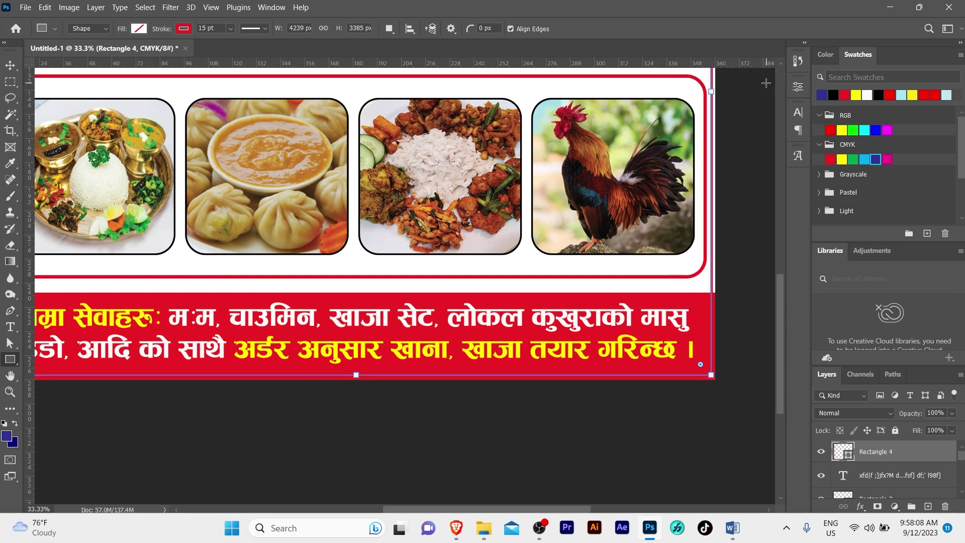
key("v")
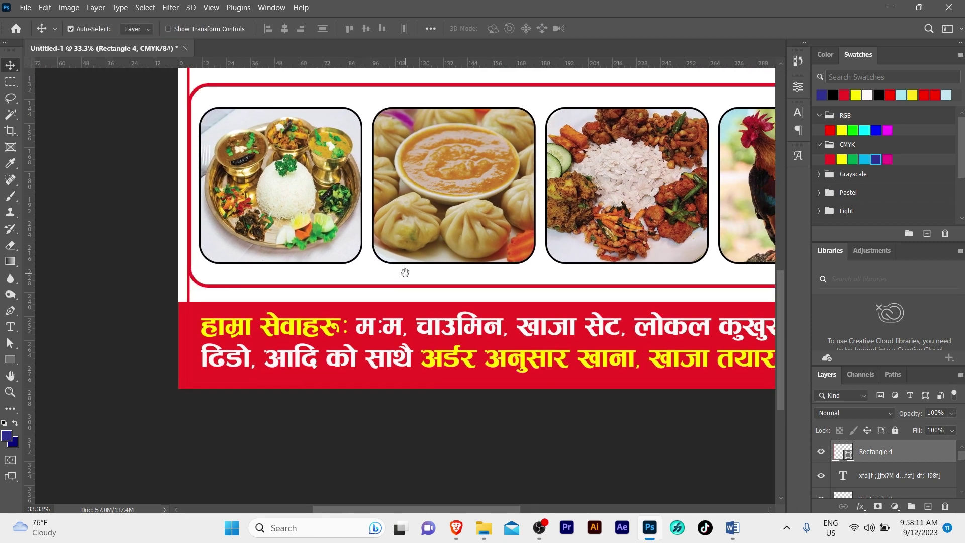
left_click_drag(146, 260, 405, 273)
scroll(405, 272, "up", 1)
scroll(404, 273, "up", 1)
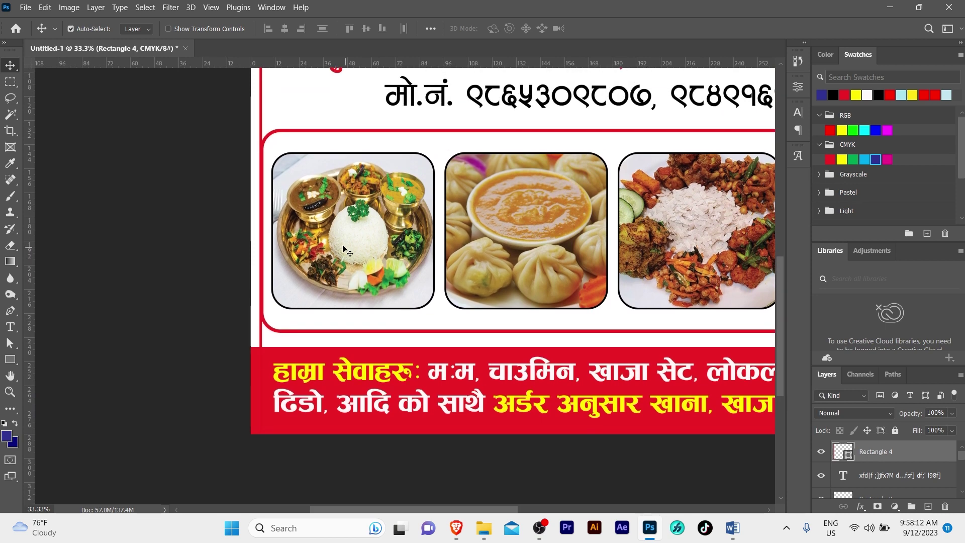
key("z")
scroll(292, 176, "up", 5)
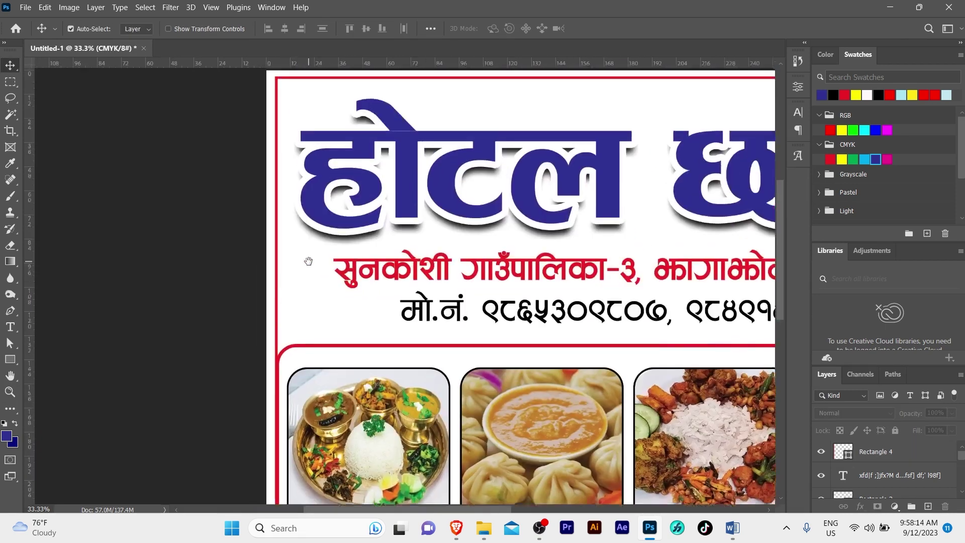
scroll(307, 226, "up", 5)
scroll(321, 274, "up", 3)
left_click(321, 275)
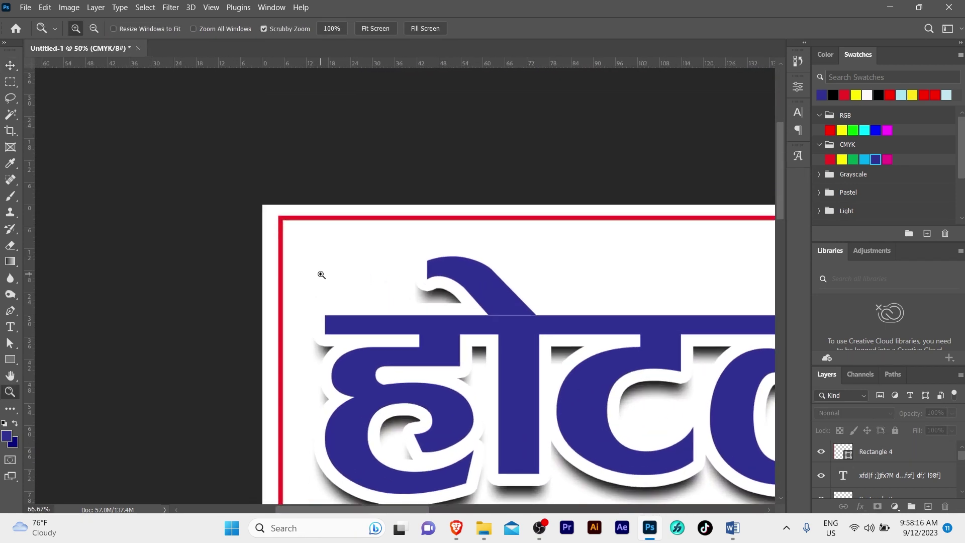
key("v")
left_click(283, 229)
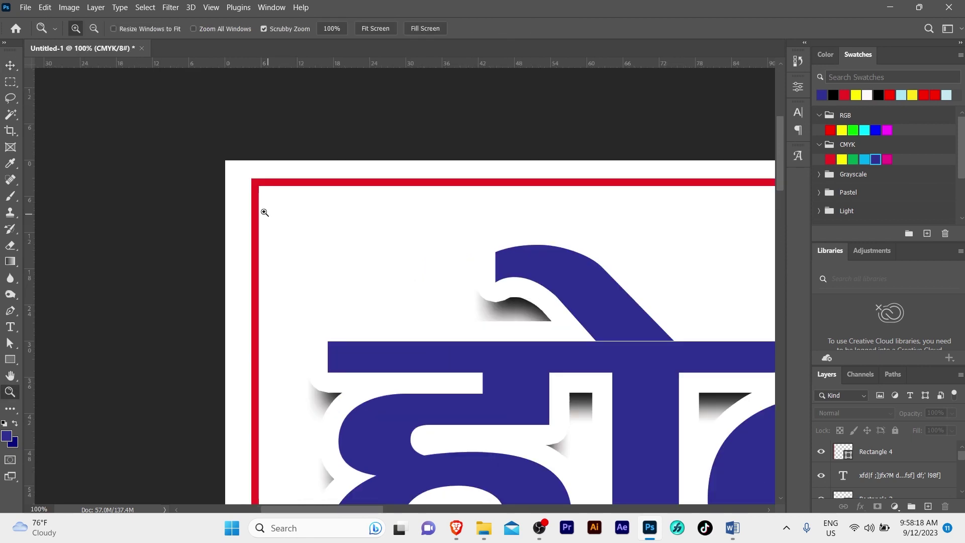
left_click(256, 210)
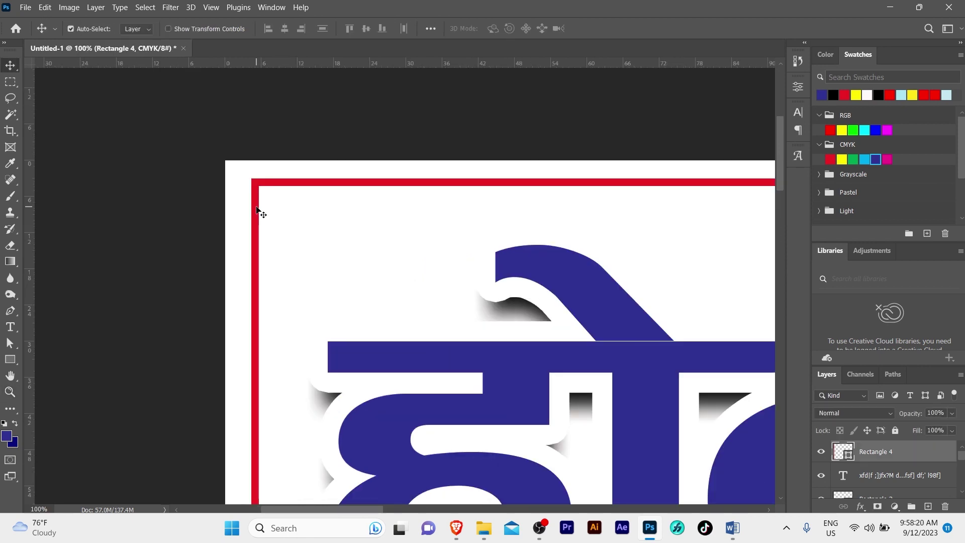
key("a")
left_click(233, 29)
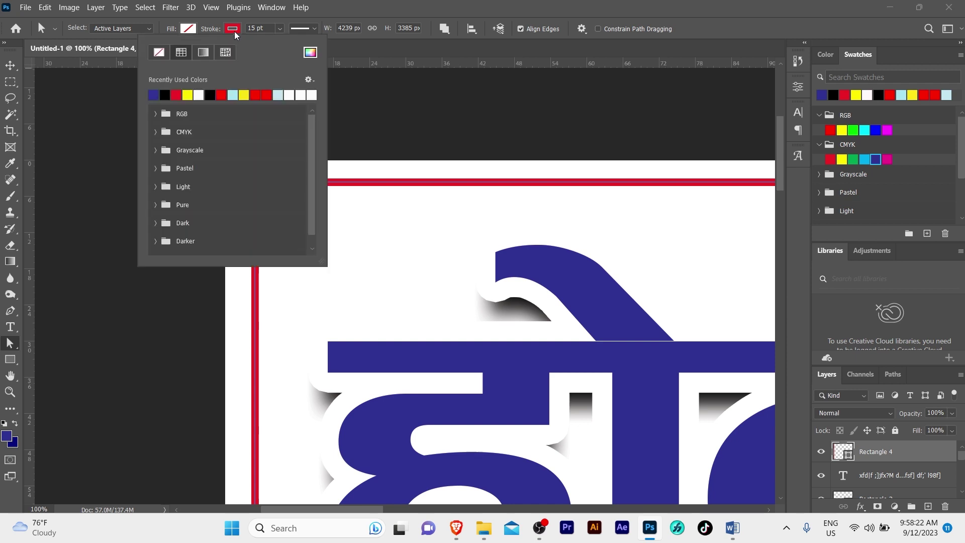
left_click(188, 95)
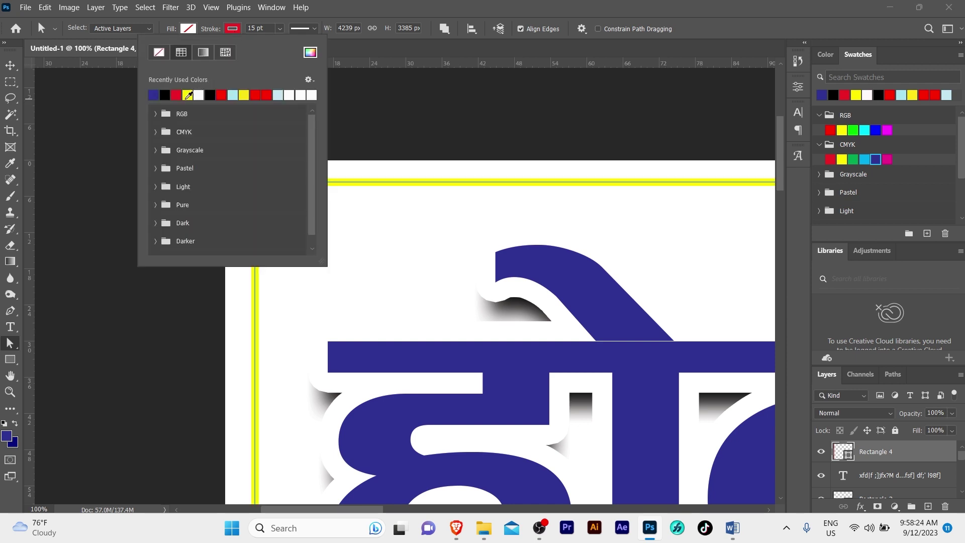
- Set the frame rectangle's stroke width to 20 pt
key("v")
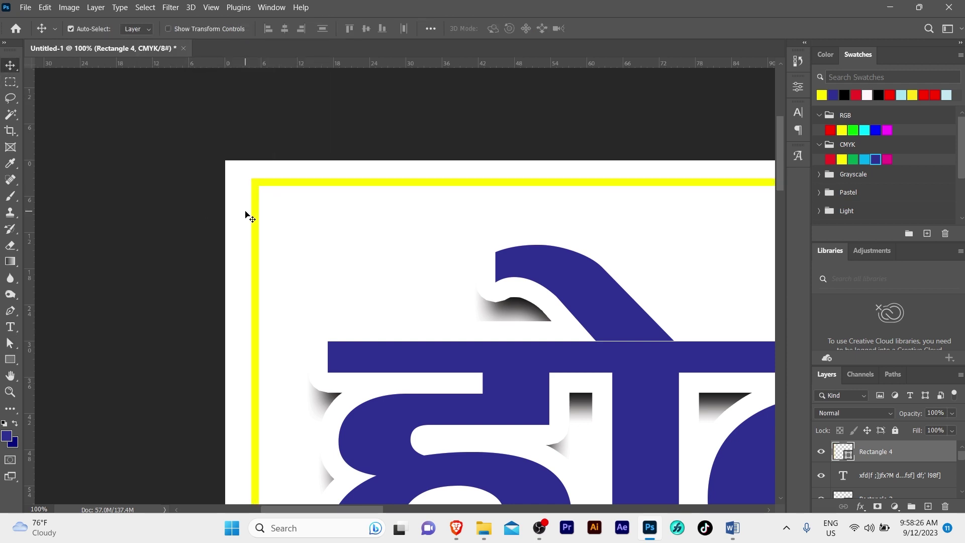
key("ctrl")
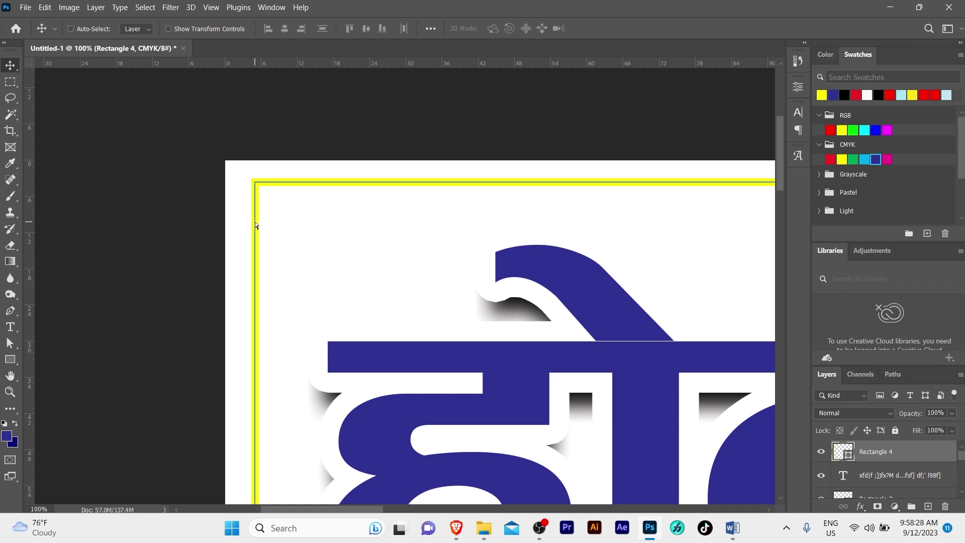
left_click(288, 224, "ctrl")
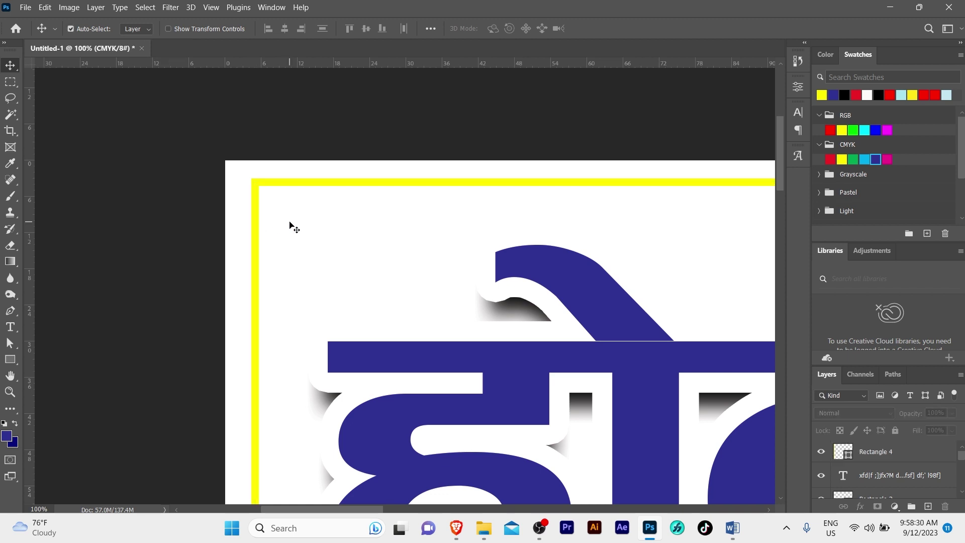
key("z")
left_click(244, 216)
key("a")
left_click(265, 224)
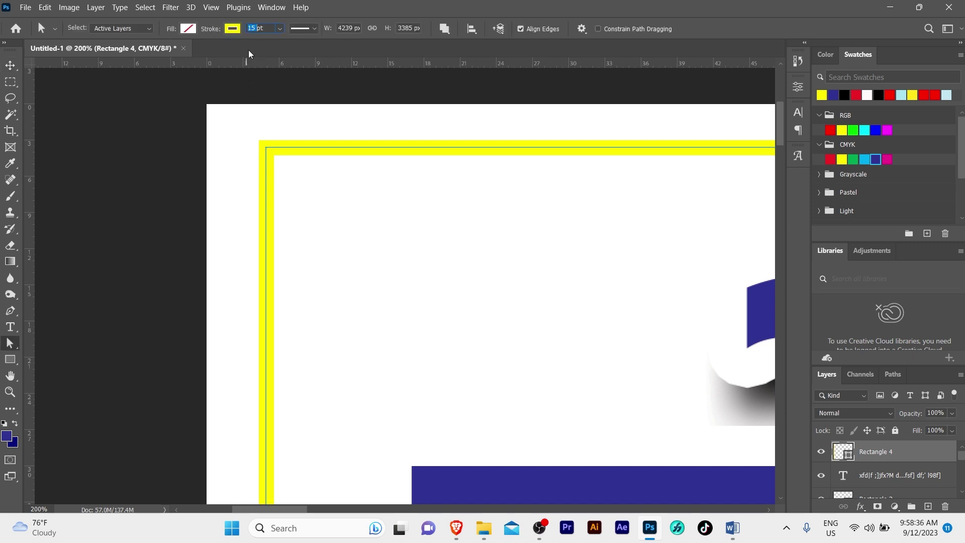
type("2pt")
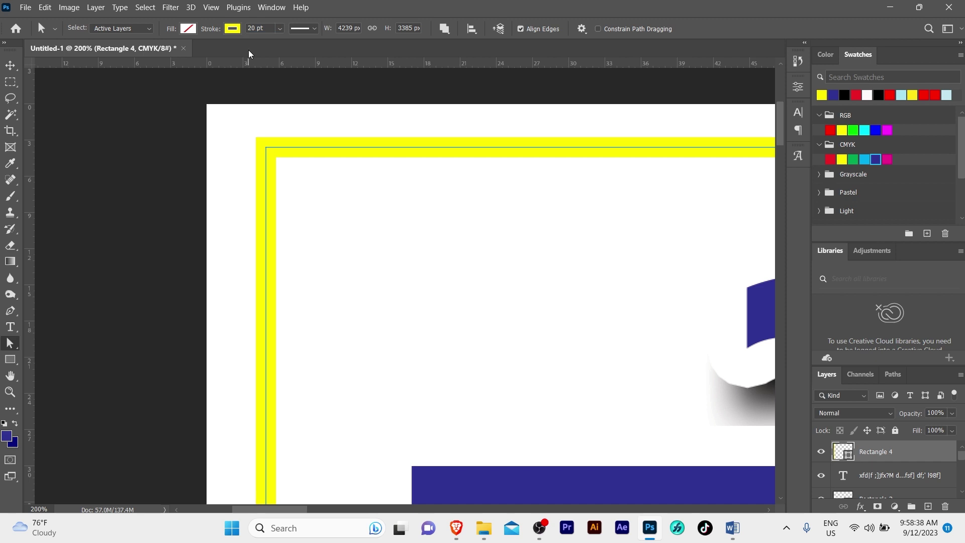
left_click(10, 65)
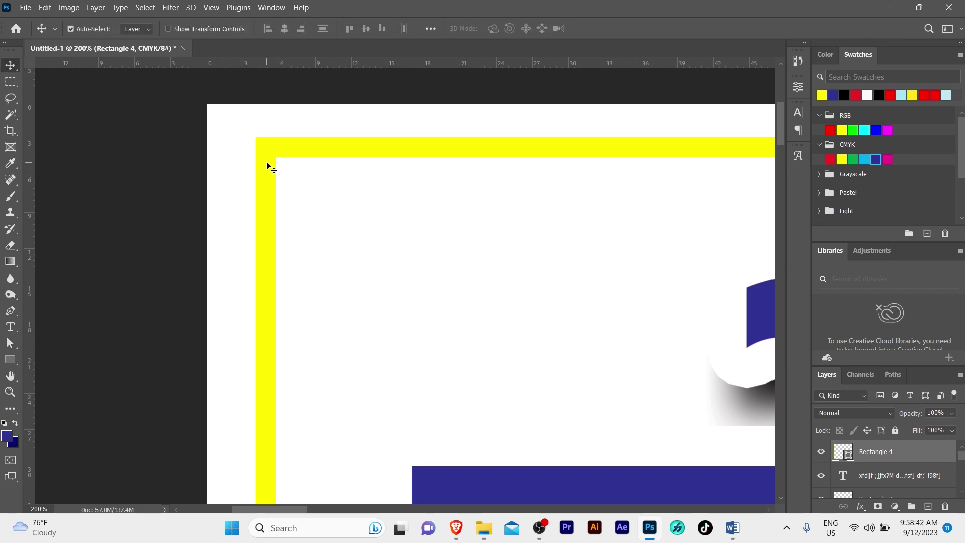
- Align the yellow frame's left and top edges to the canvas, then deselect
key("ctrl+a")
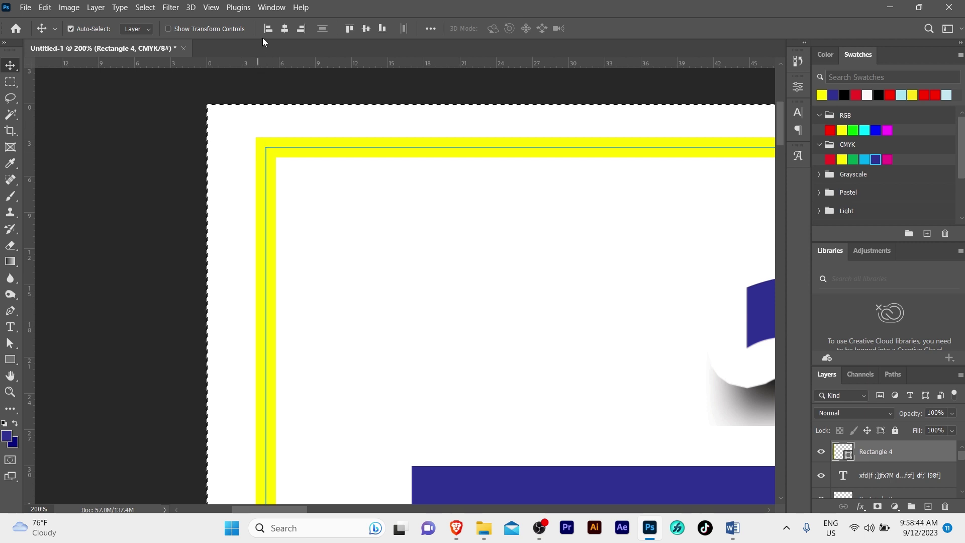
left_click(269, 31)
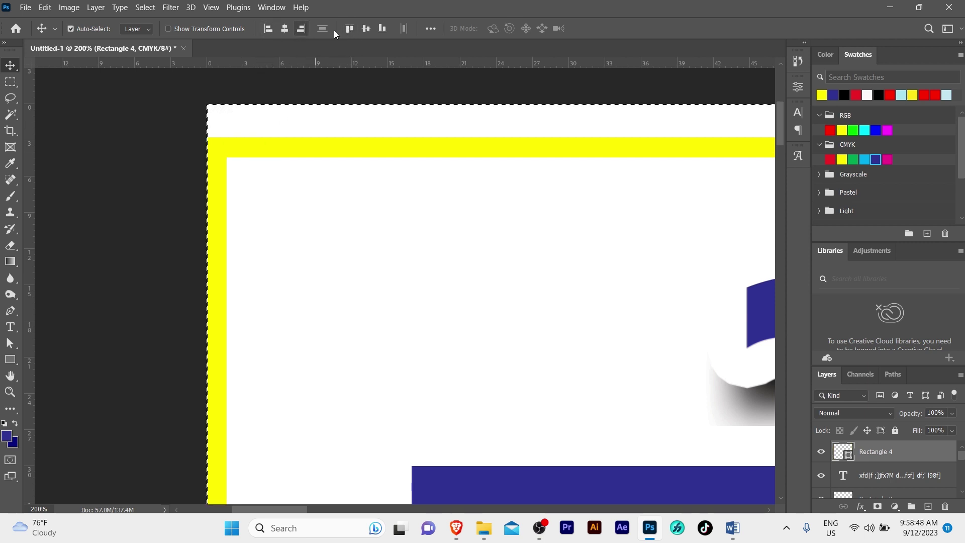
left_click(349, 29)
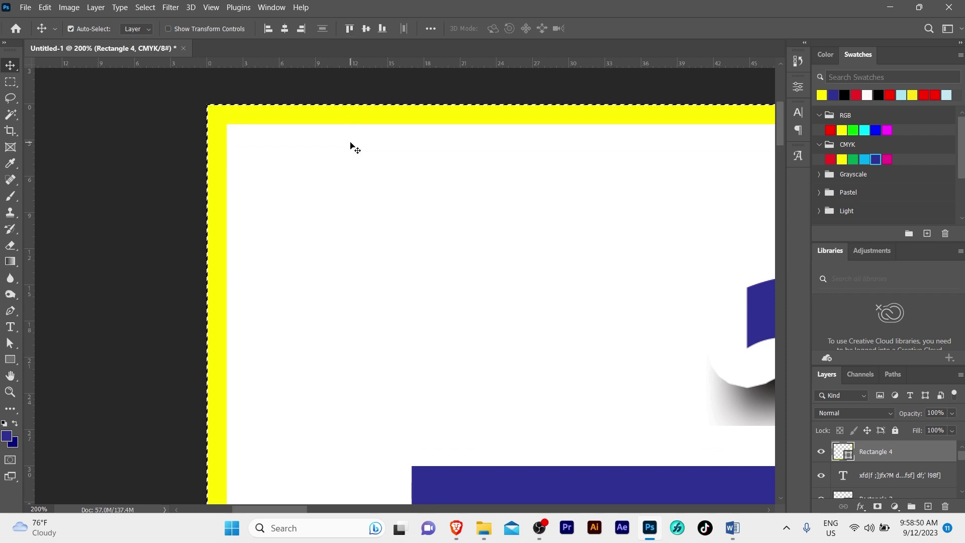
key("ctrl+d")
key("z")
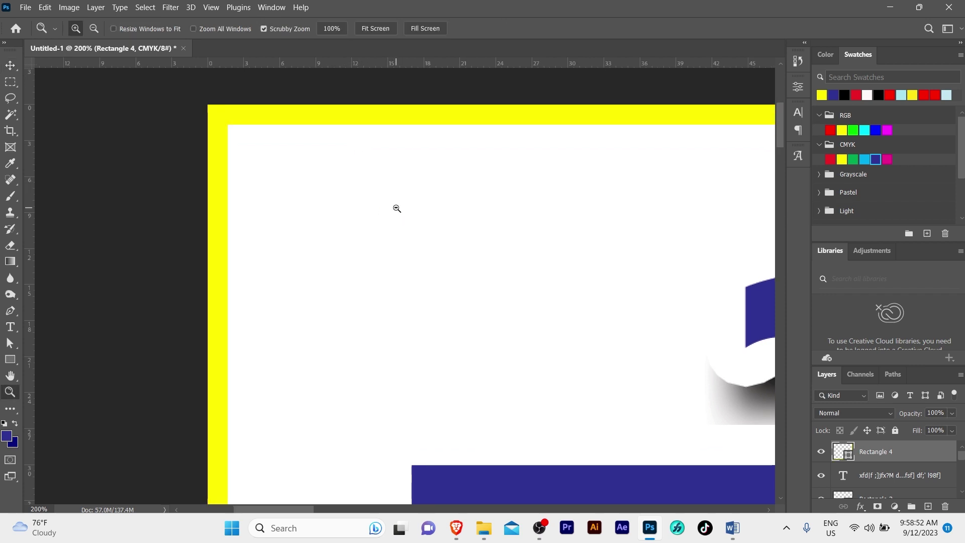
key("ctrl+minus")
key("ctrl+minus")
key("ctrl+minus")
key("ctrl+plus")
key("ctrl+plus")
key("ctrl+plus")
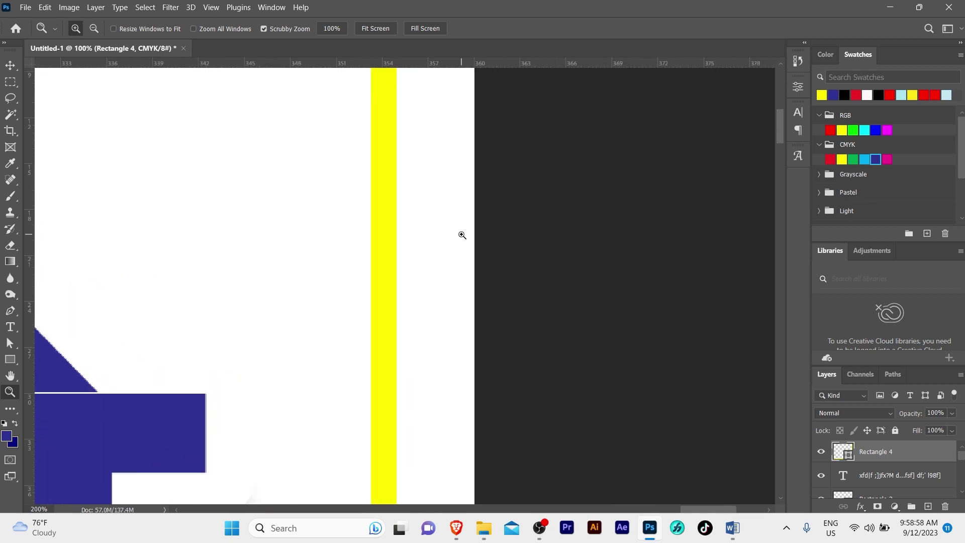
key("v")
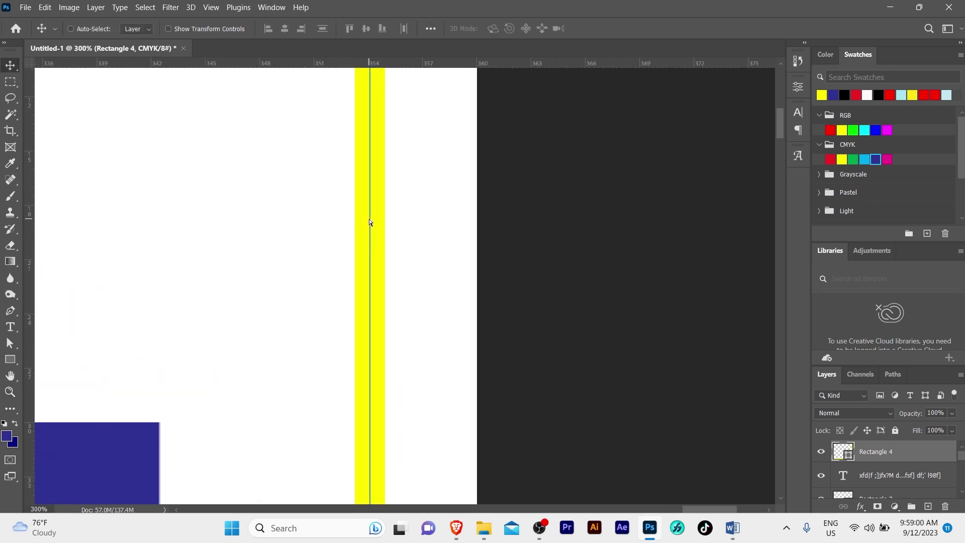
- Widen the frame with Free Transform toward the banner's right edge
key("ctrl+t")
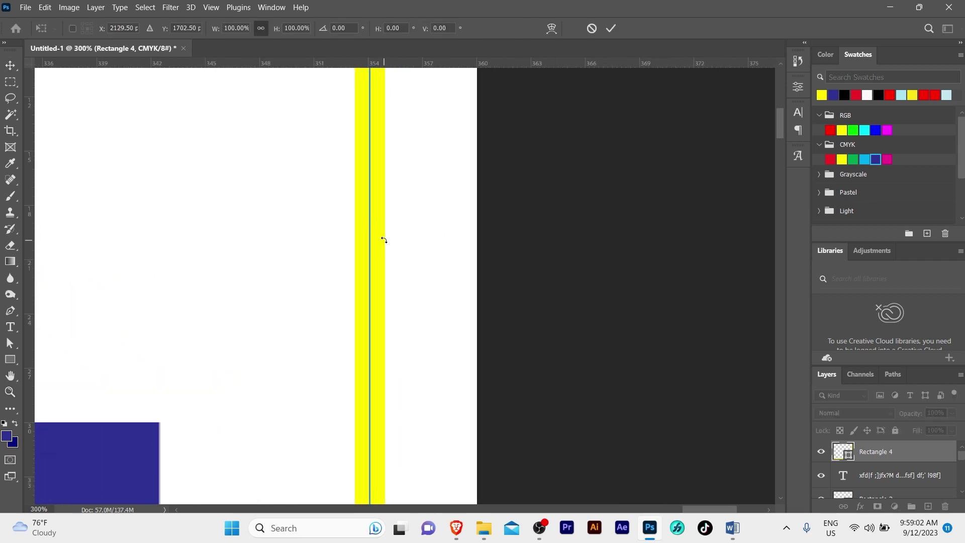
key("Return")
key("z")
left_click(388, 231, "alt")
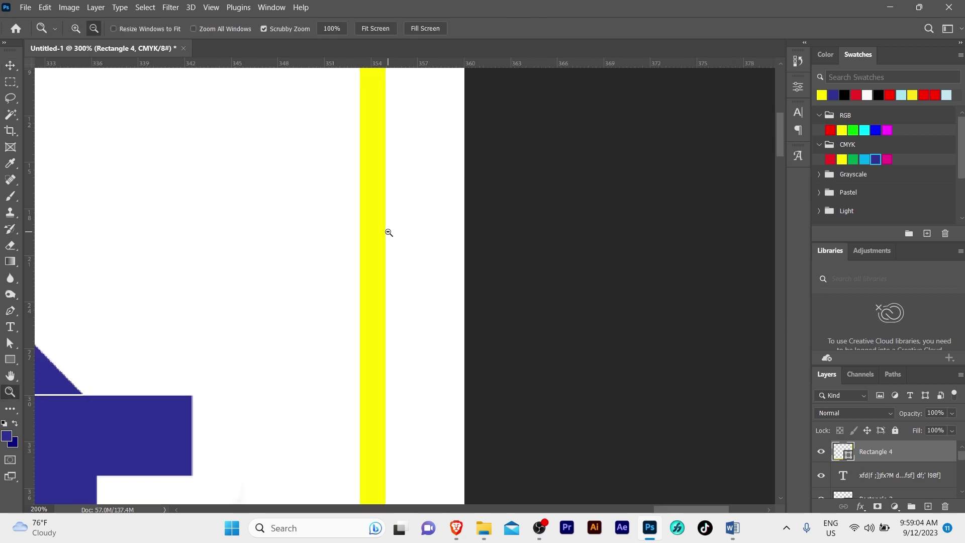
left_click_drag(387, 231, 388, 251)
key("v")
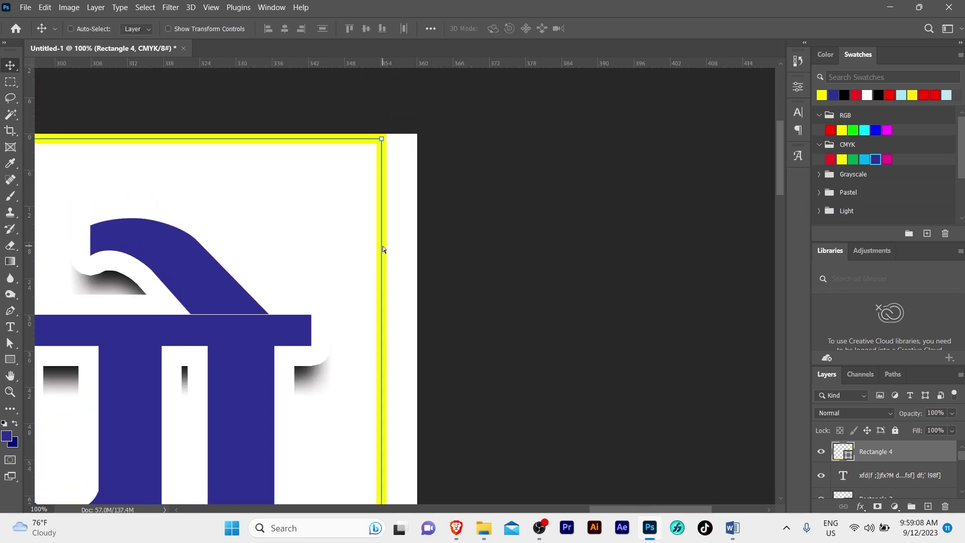
key("ctrl+t")
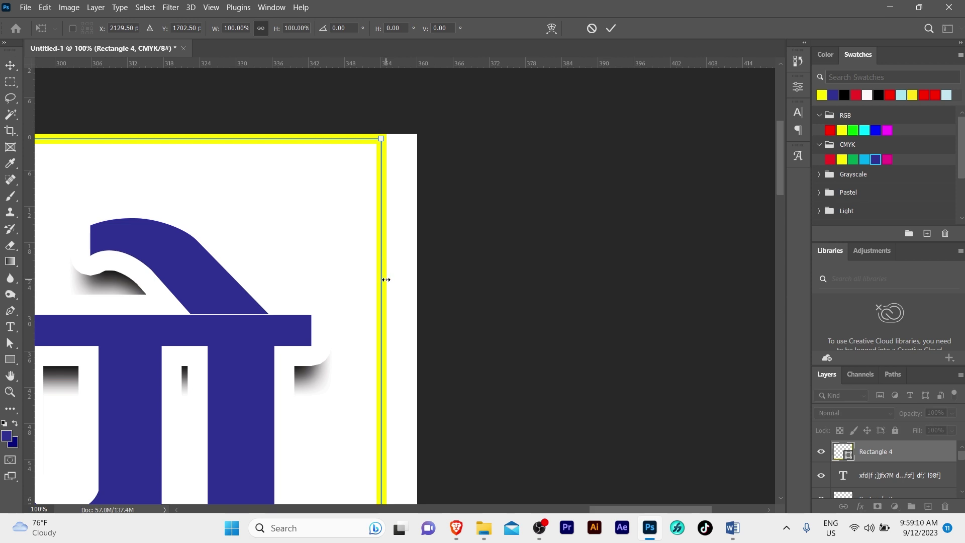
left_click_drag(386, 280, 413, 282)
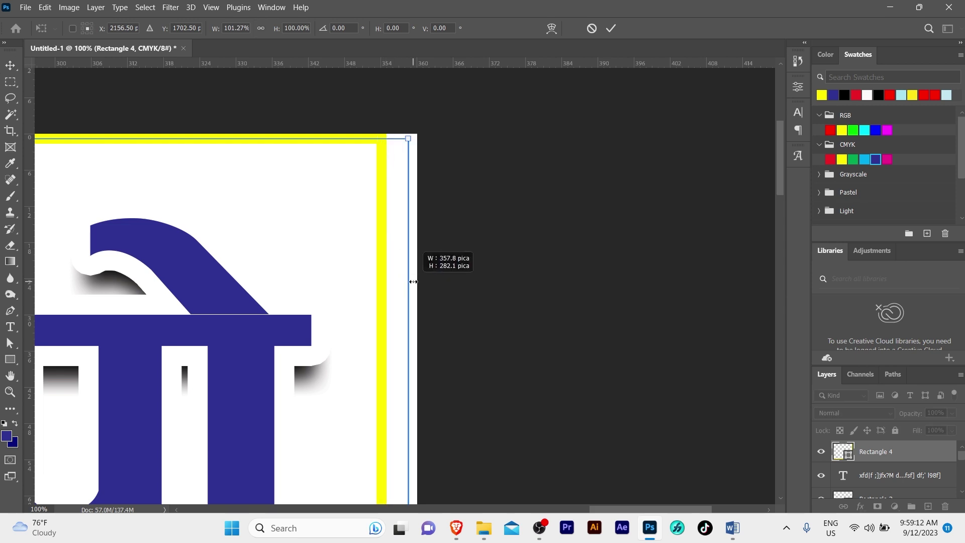
key("Return")
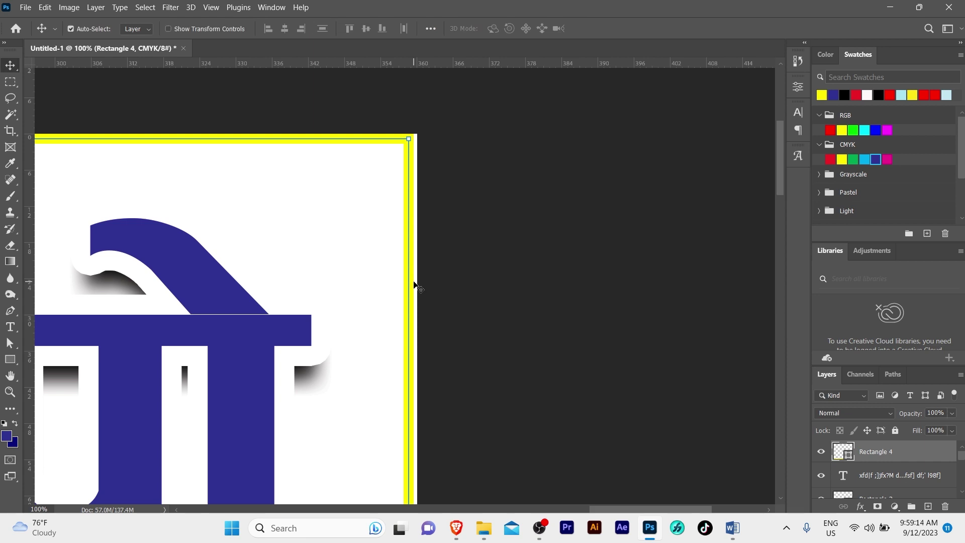
- Dismiss the path transform error and stretch the frame's right edge to the banner edge (about 100.16%)
key("z")
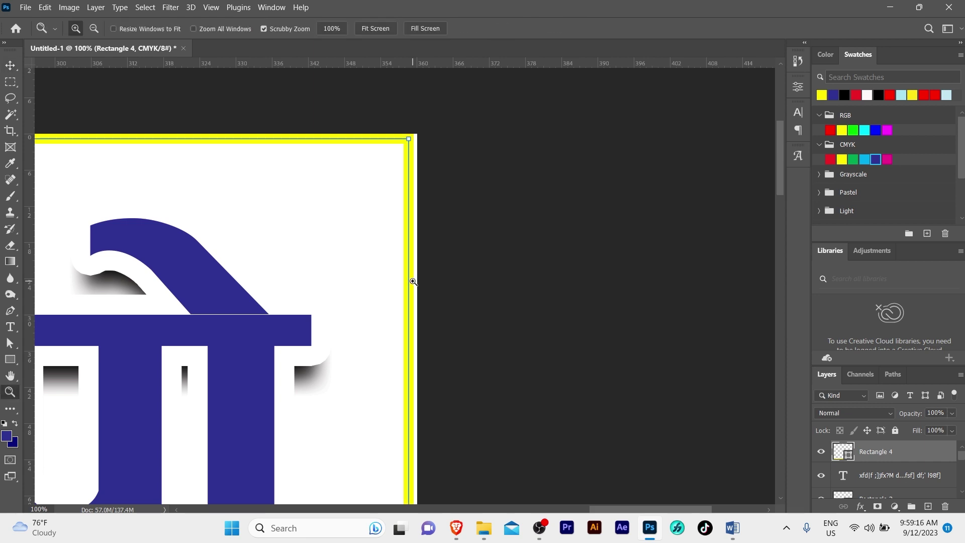
left_click(413, 285)
key("v")
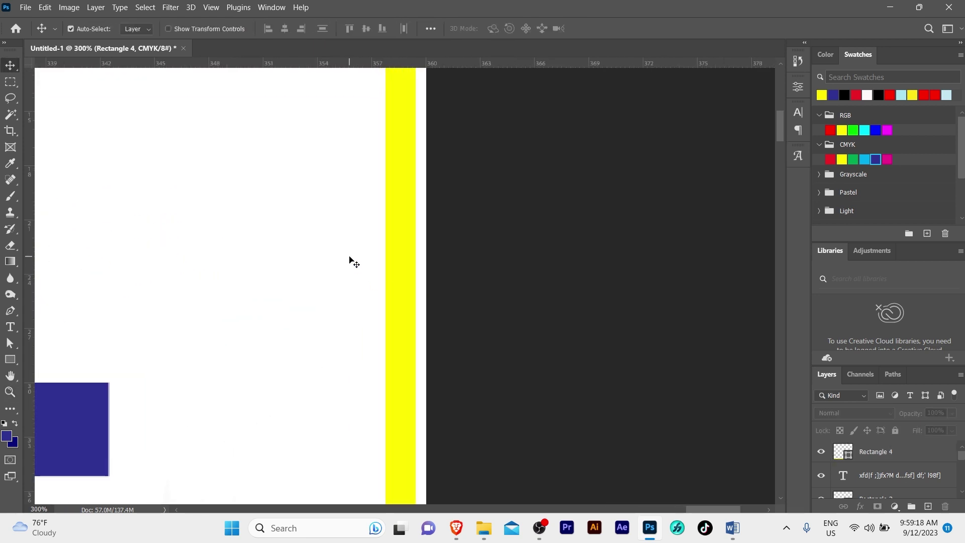
left_click(404, 266)
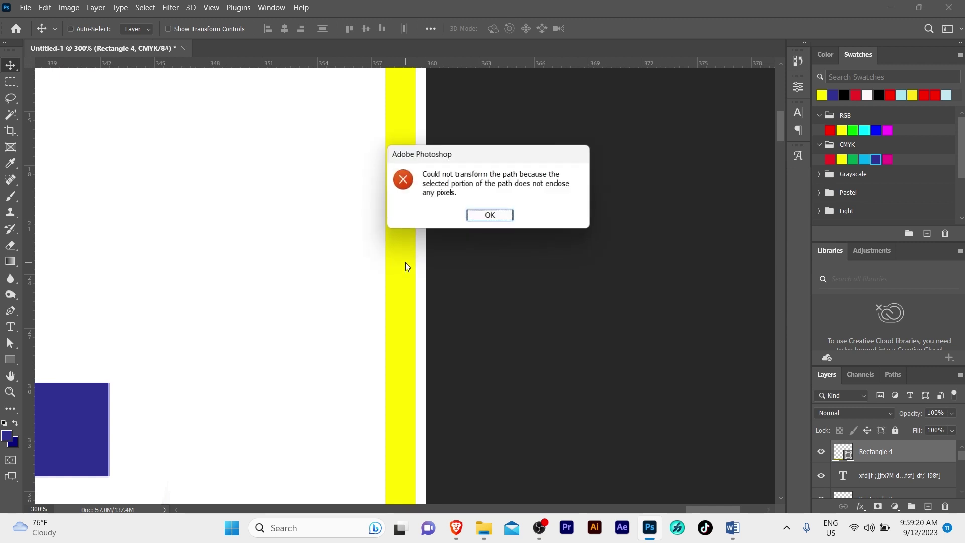
left_click(490, 216)
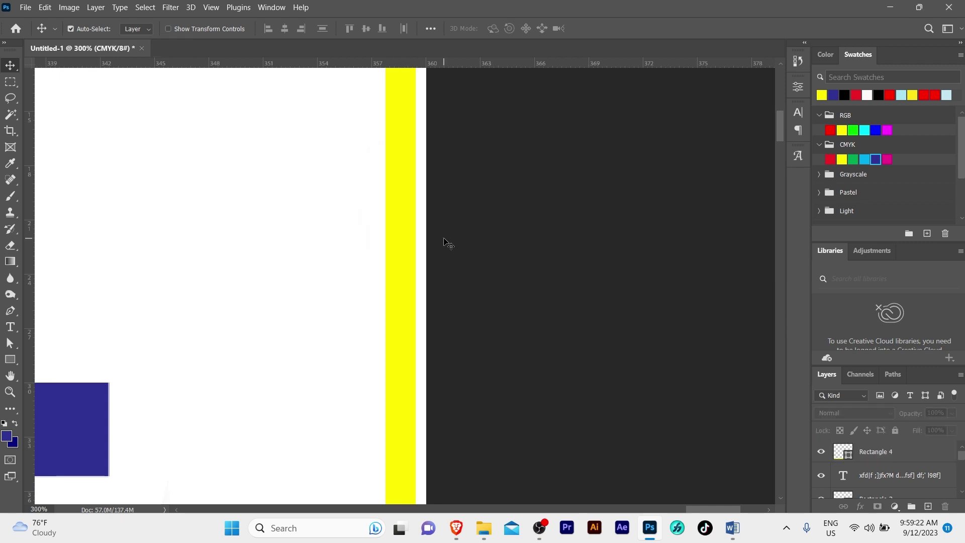
key("ctrl+t")
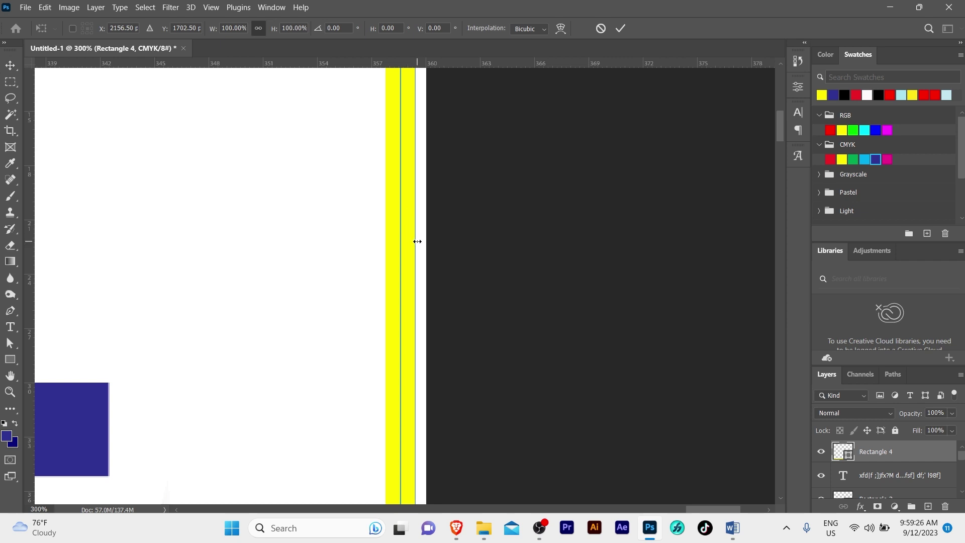
left_click_drag(417, 241, 430, 244)
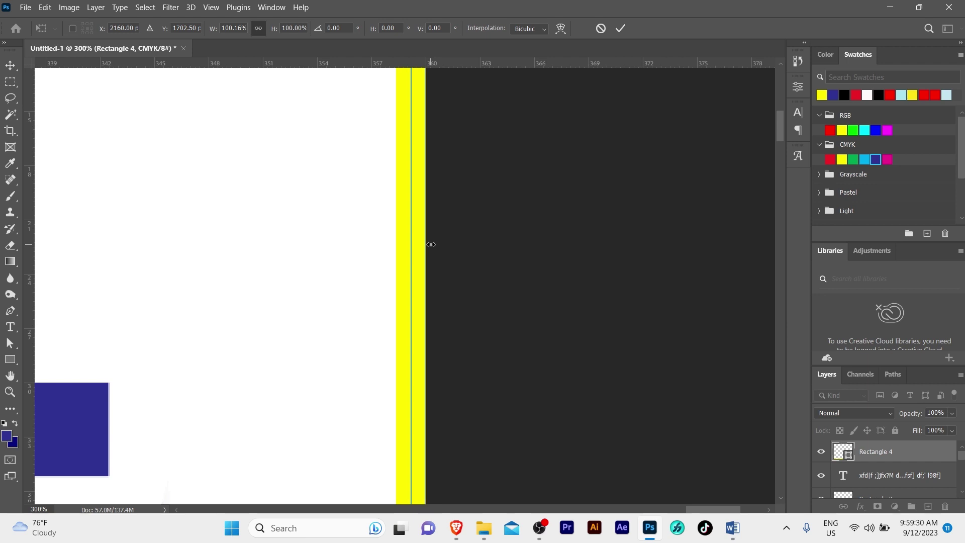
key("Return")
key("z")
key("ctrl+minus")
key("ctrl+minus")
key("ctrl+minus")
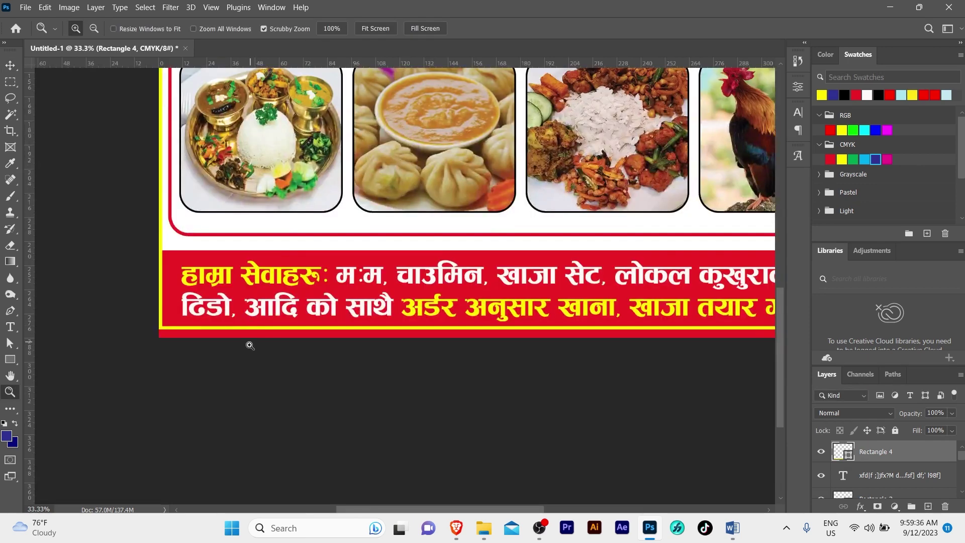
- Free Transform the yellow frame's bottom edge down to the banner bottom, about 101.50% height
left_click(231, 350)
left_click(372, 308)
left_click(308, 282)
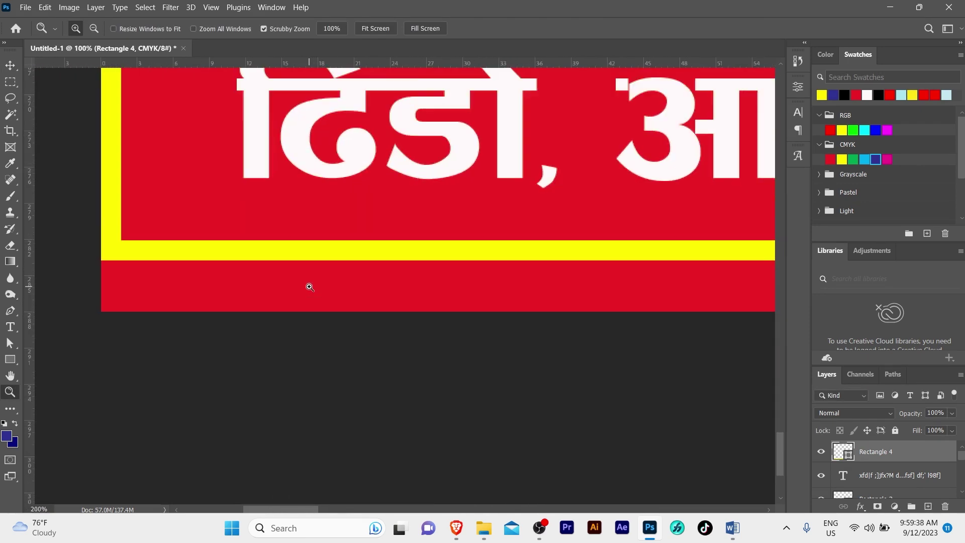
left_click(273, 291)
left_click_drag(273, 291, 484, 270)
key("v")
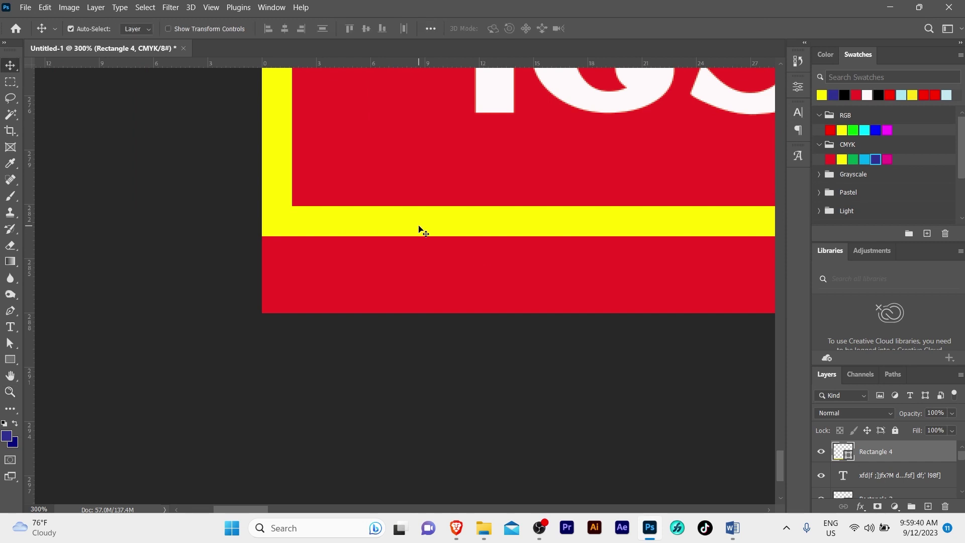
key("ctrl+t")
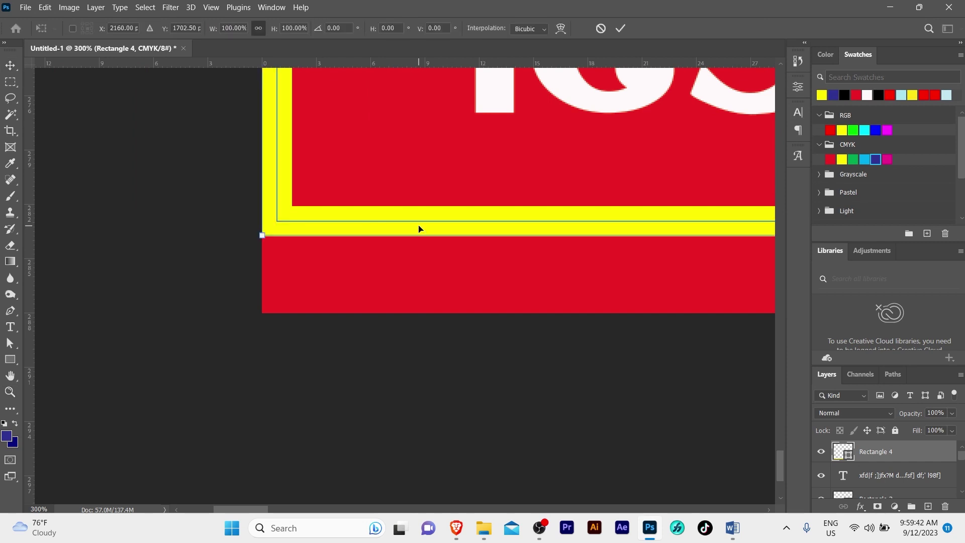
left_click_drag(418, 238, 421, 313)
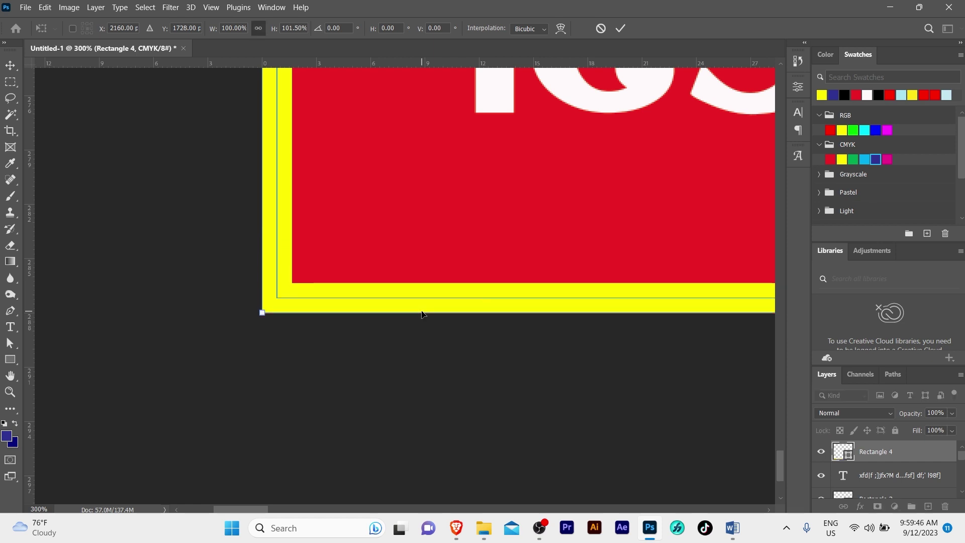
key("Return")
key("z")
left_click(425, 241, "alt")
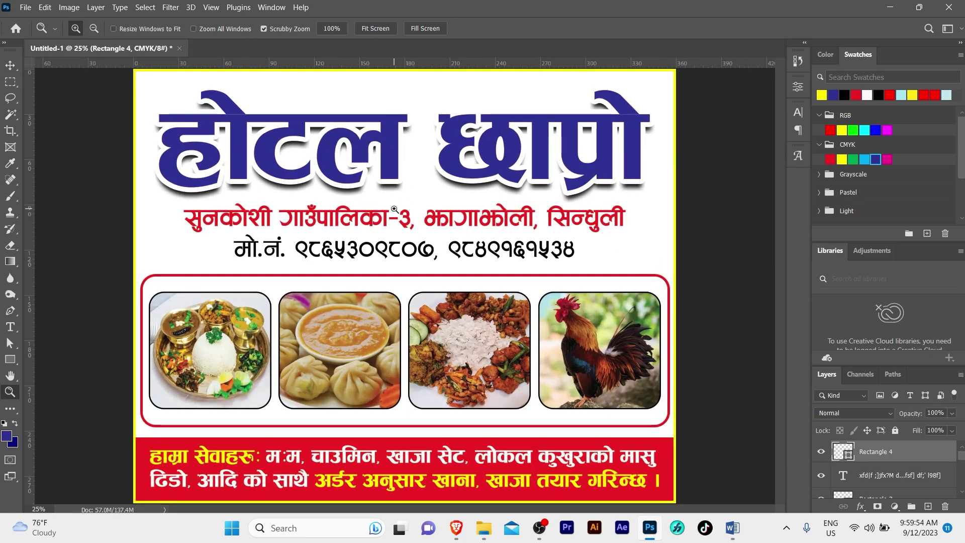
- Set the frame's stroke to the red CMYK swatch using Path Selection, then zoom out
mouse_move(395, 209)
left_mouse_down()
mouse_move(363, 239)
mouse_move(390, 209)
left_mouse_up()
left_click_drag(314, 222, 418, 211)
key("v")
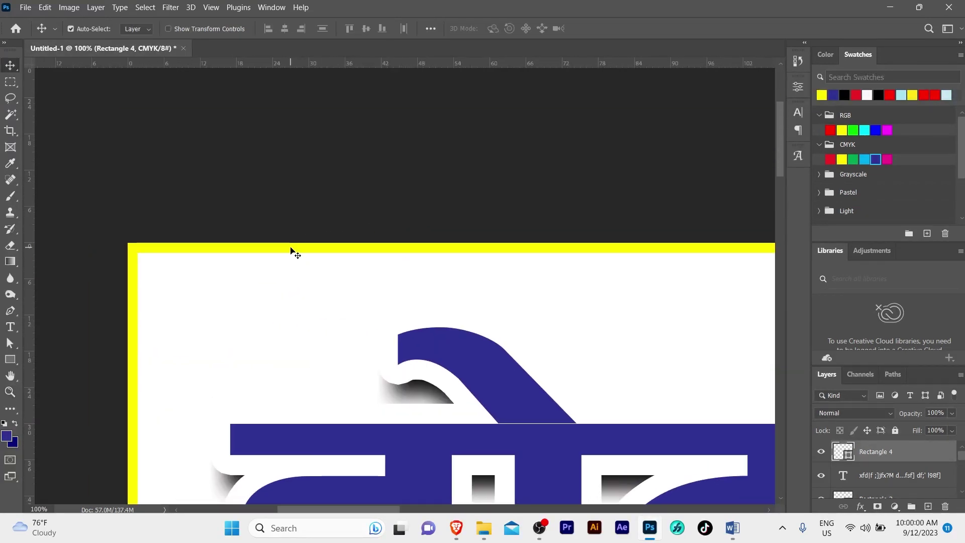
key("a")
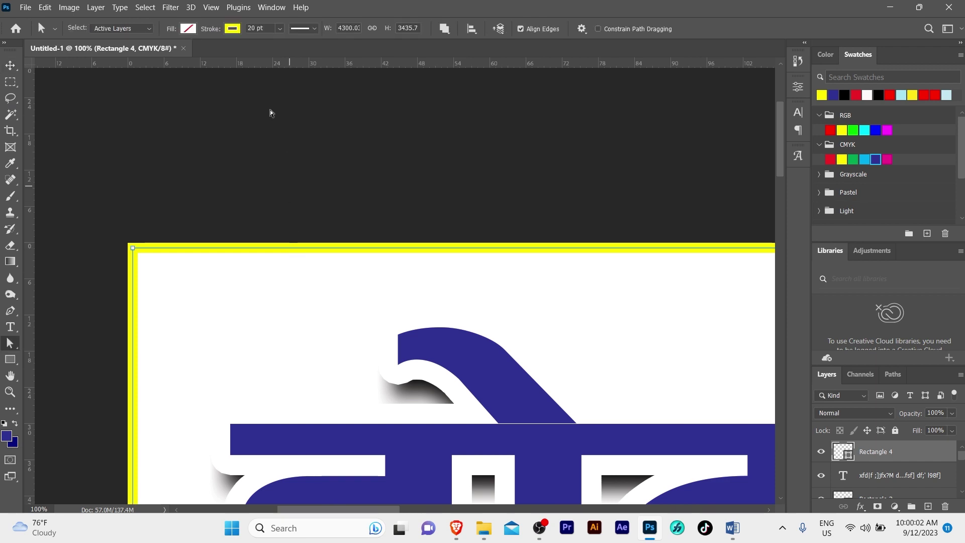
left_click(238, 28)
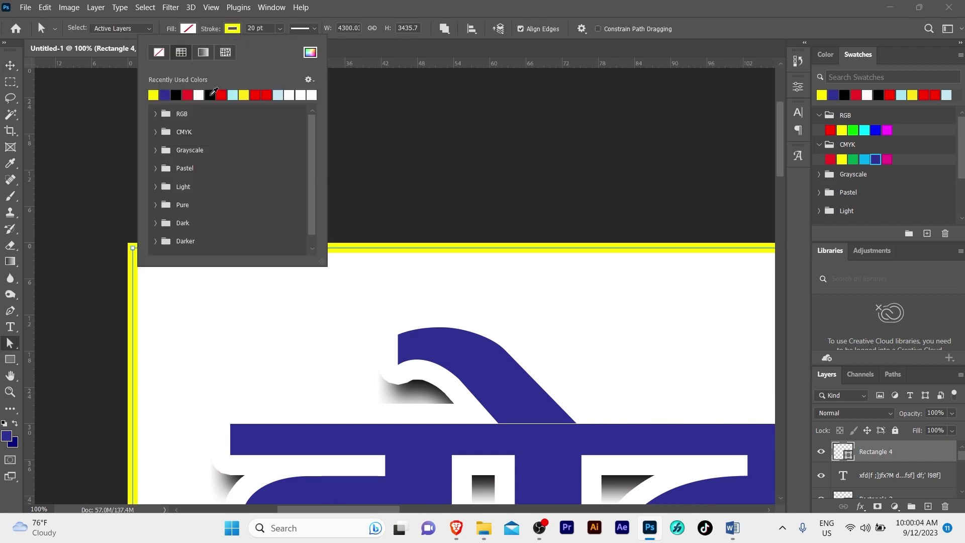
left_click(157, 132)
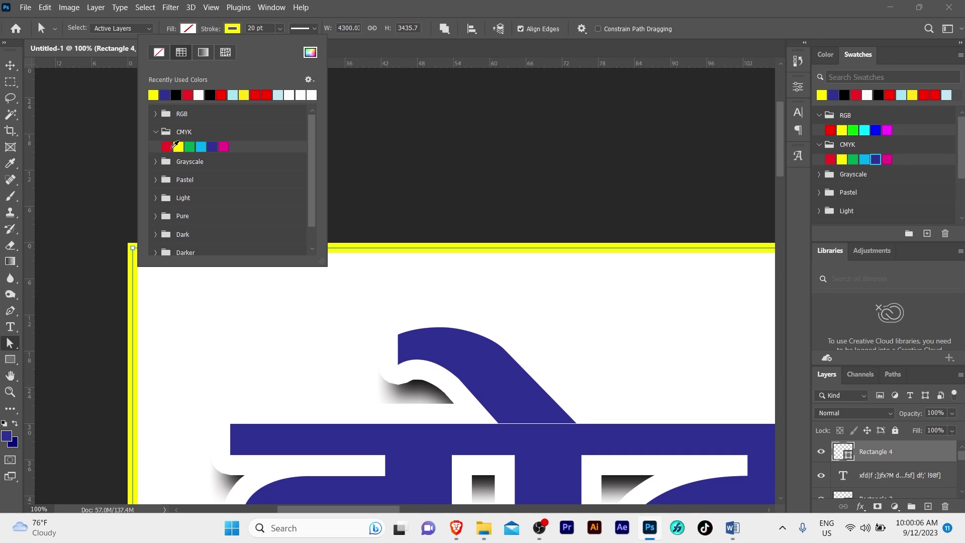
left_click(166, 146)
left_click(82, 124)
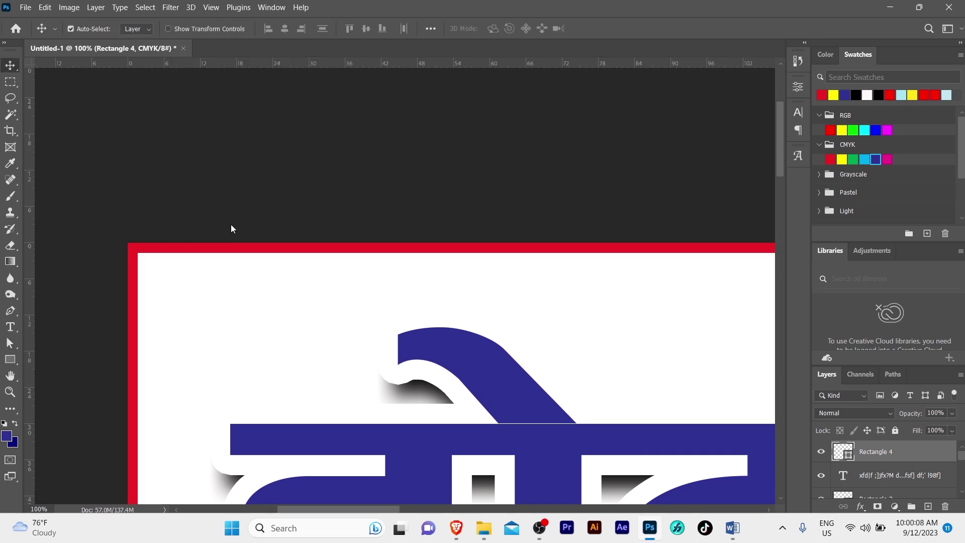
key("z")
left_click(338, 289, "alt")
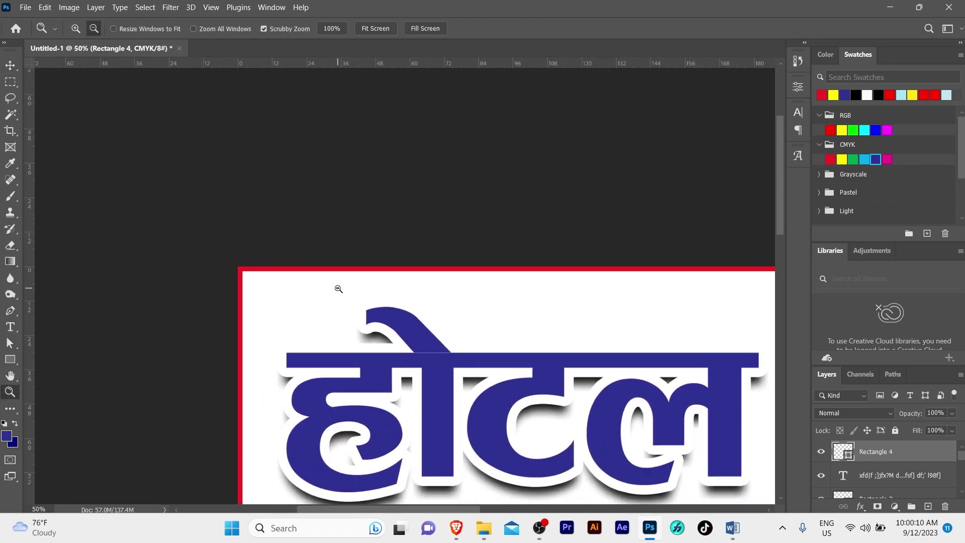
key("v")
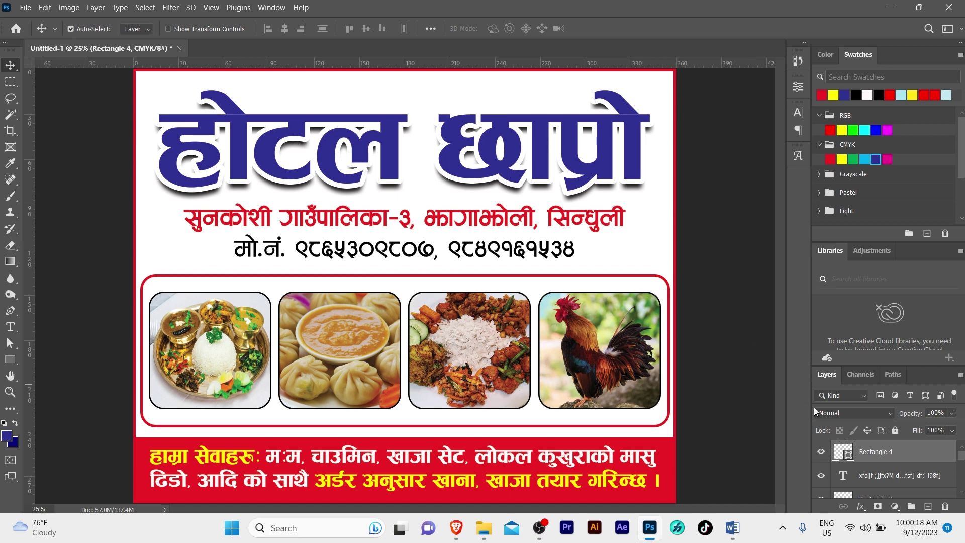
- Give the Rectangle 4 border frame a 15 px outside stroke in yellow #fff200
right_click(908, 452)
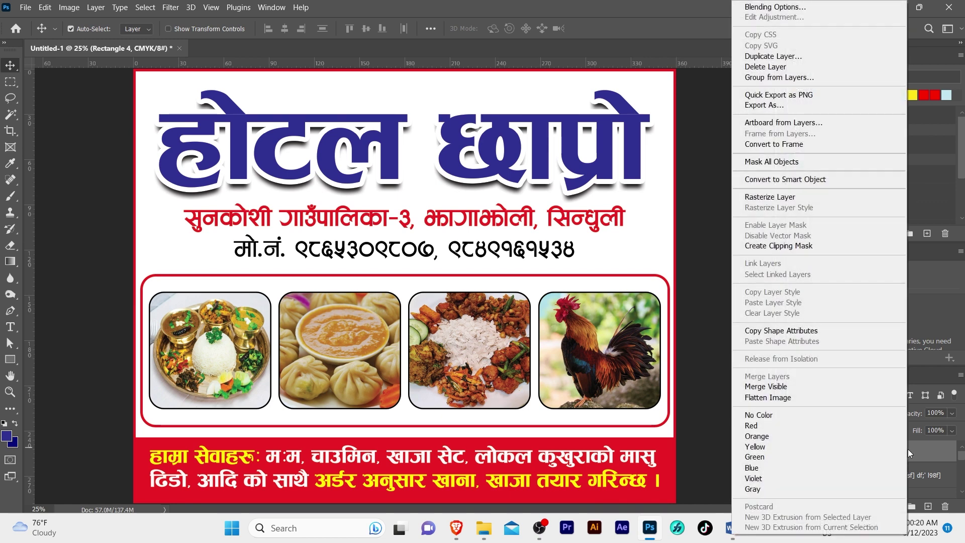
left_click(785, 10)
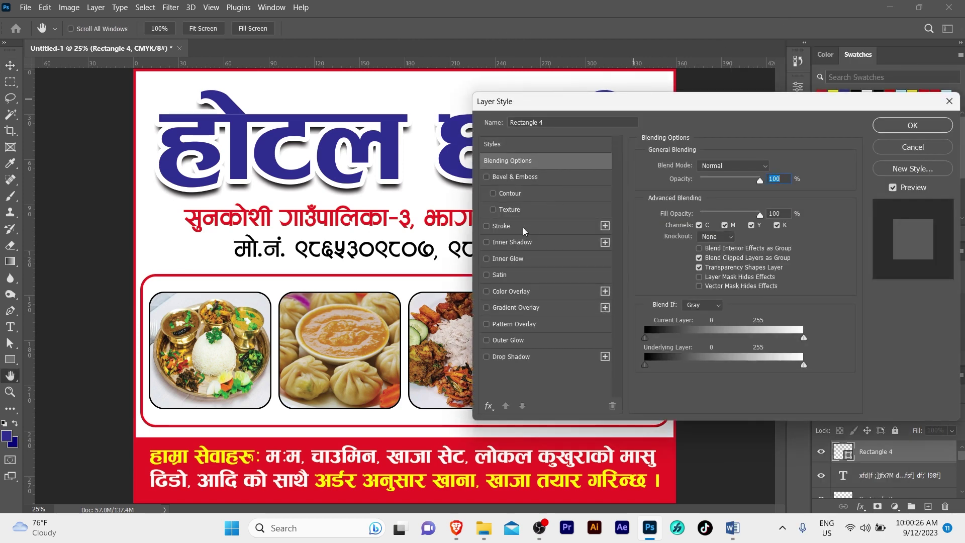
left_click(523, 227)
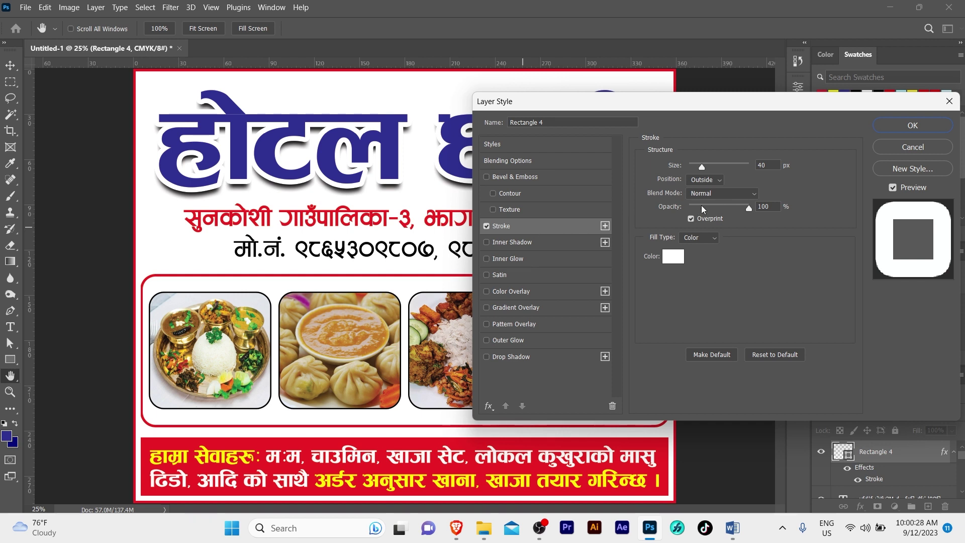
left_click_drag(702, 167, 697, 167)
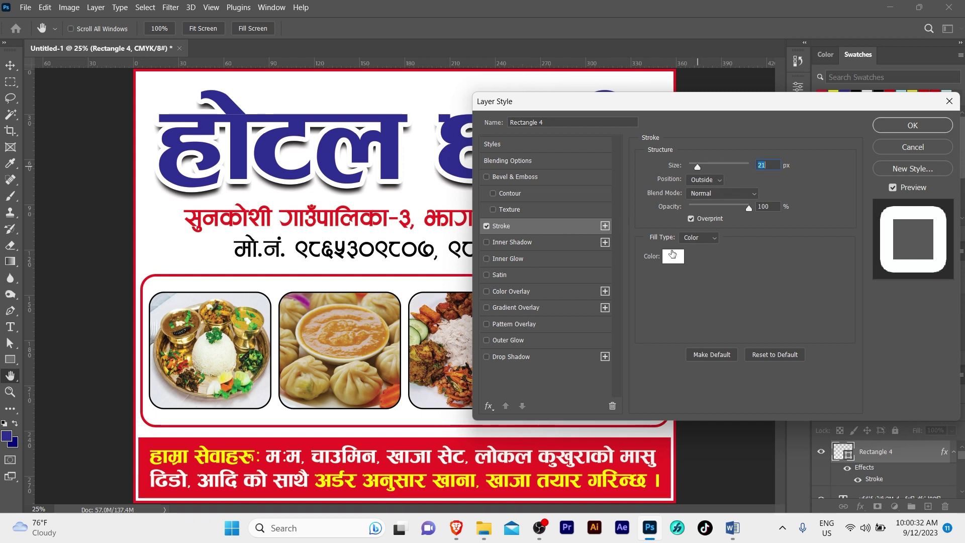
left_click(672, 256)
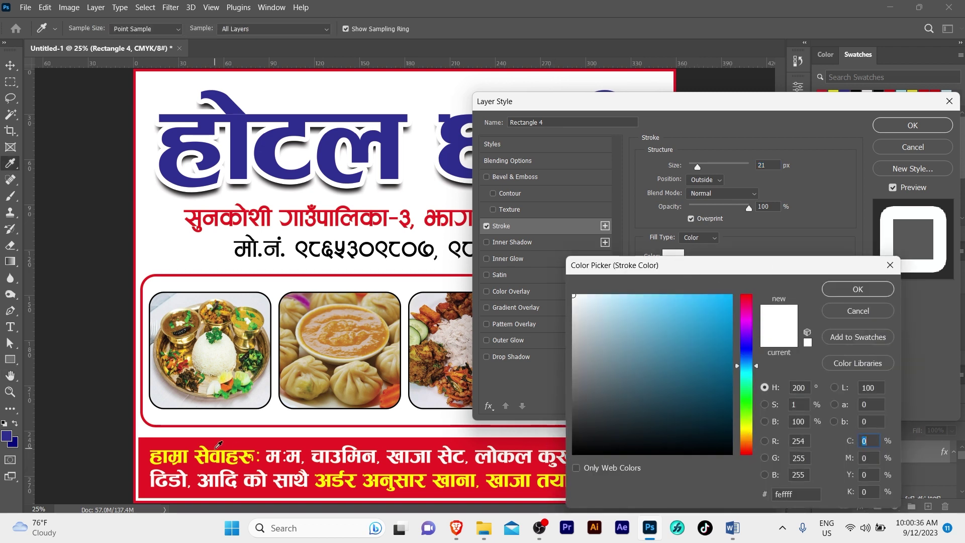
left_click(227, 448)
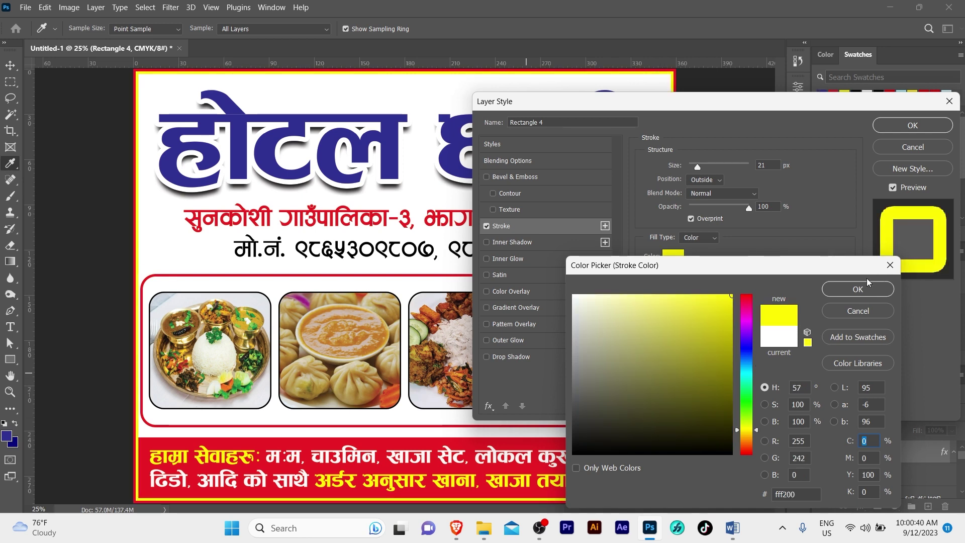
left_click(851, 289)
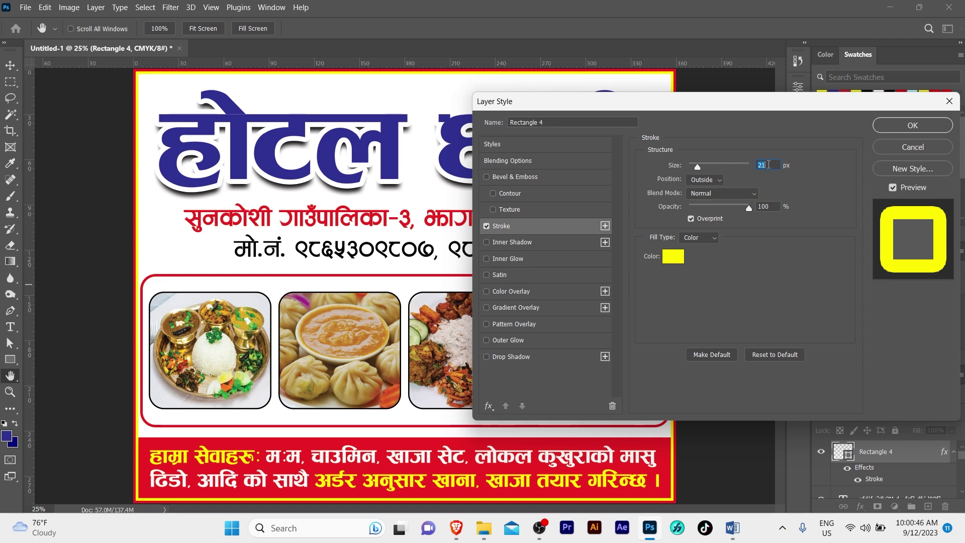
type("15")
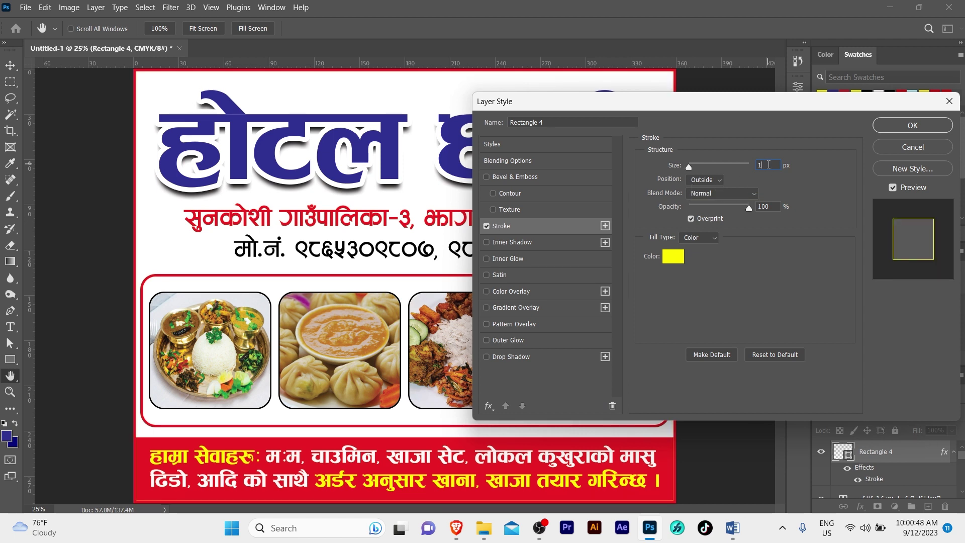
left_click(916, 125)
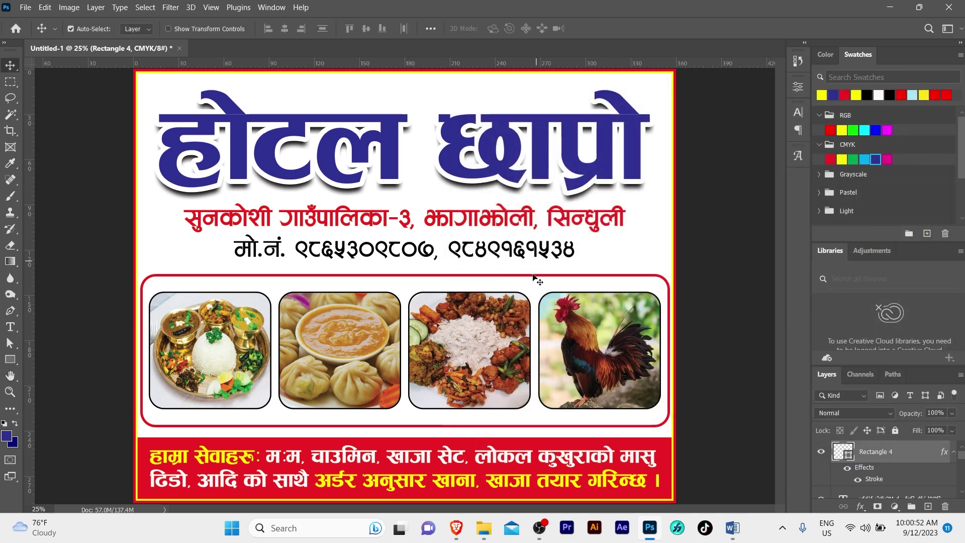
key("z")
mouse_move(292, 200)
left_mouse_down()
mouse_move(169, 197)
mouse_move(204, 212)
left_mouse_up()
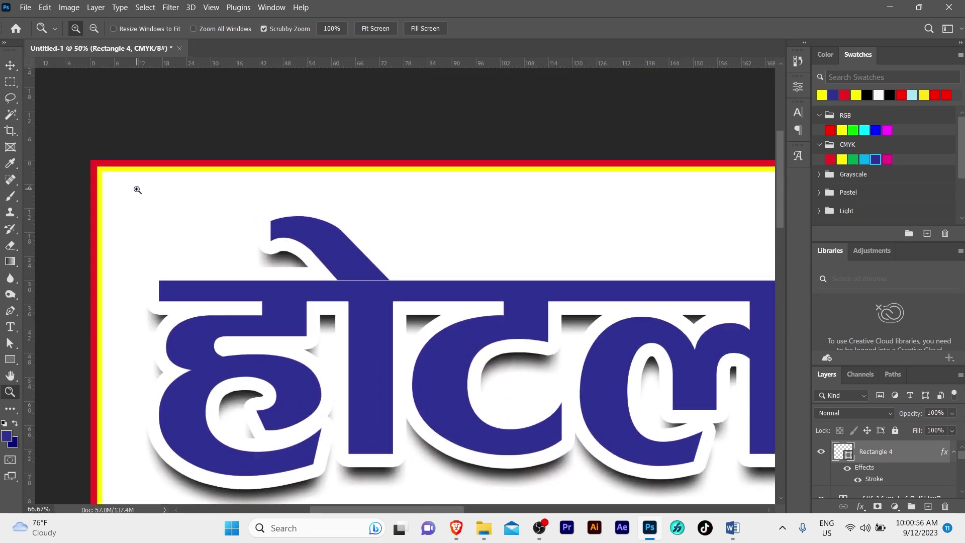
left_click(204, 213, "alt")
left_click(204, 212, "alt")
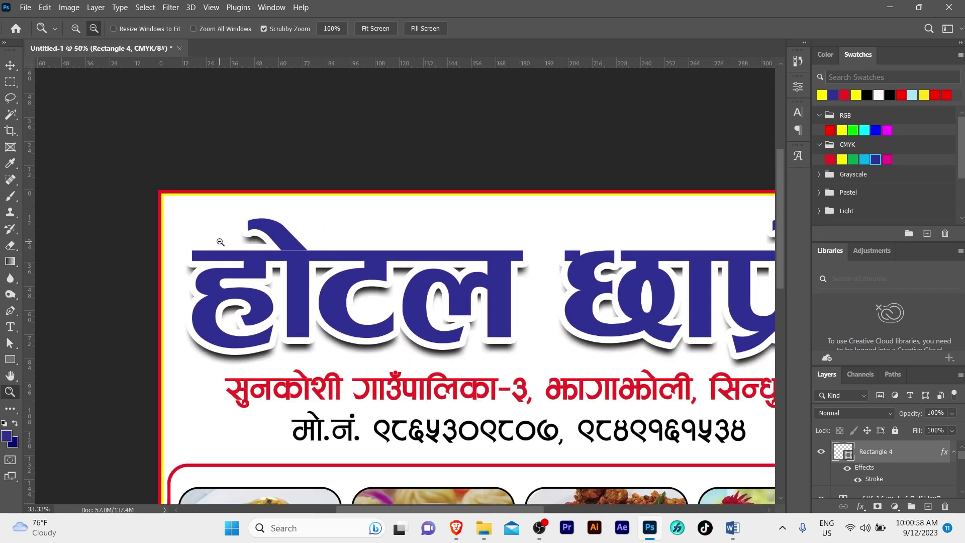
left_click(211, 282, "alt")
left_click(225, 410, "alt")
mouse_move(226, 409)
left_mouse_down()
mouse_move(299, 292)
mouse_move(298, 231)
left_mouse_up()
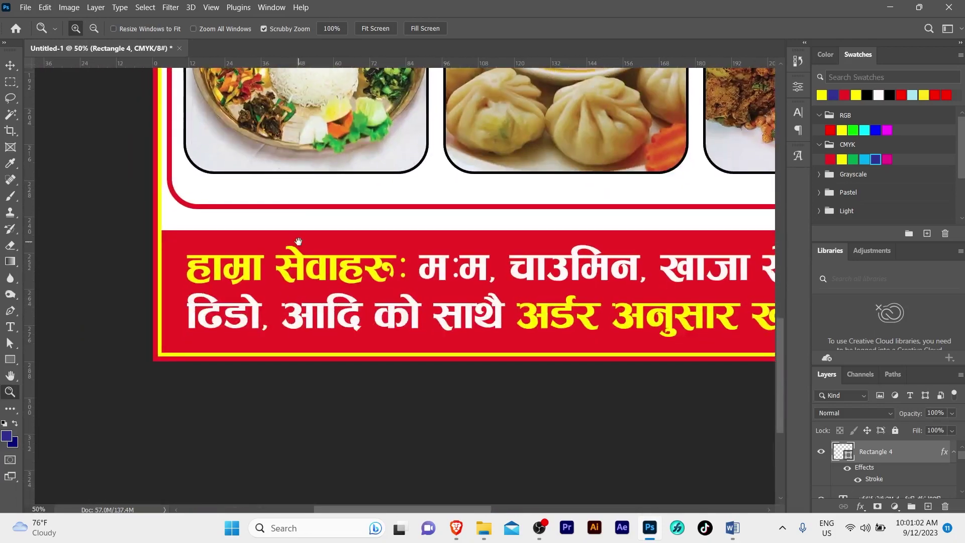
left_click(221, 323)
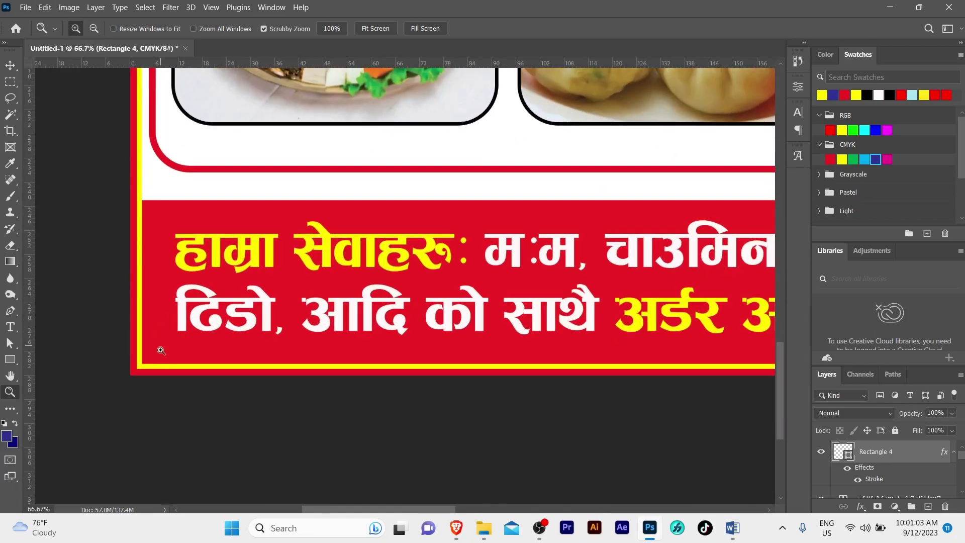
left_click(341, 282, "alt")
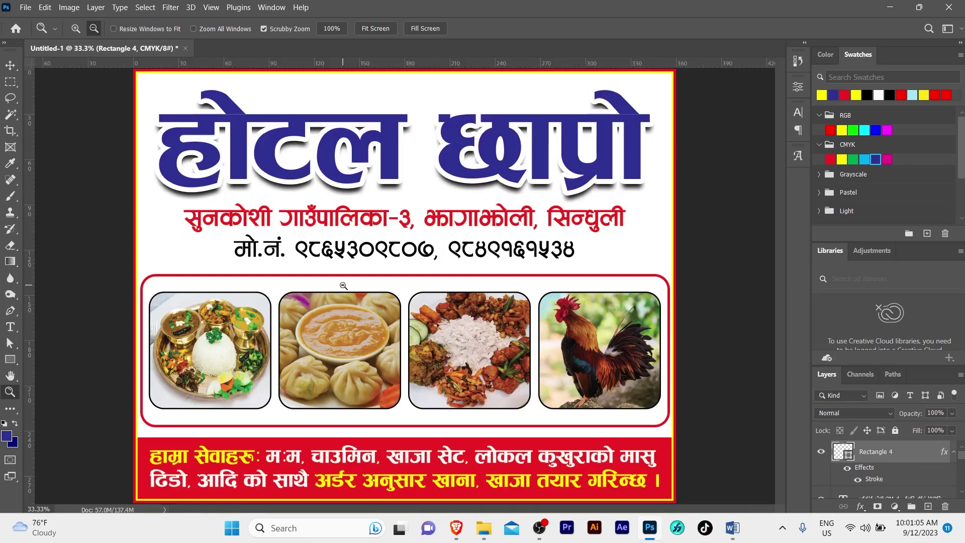
left_click(343, 286, "alt")
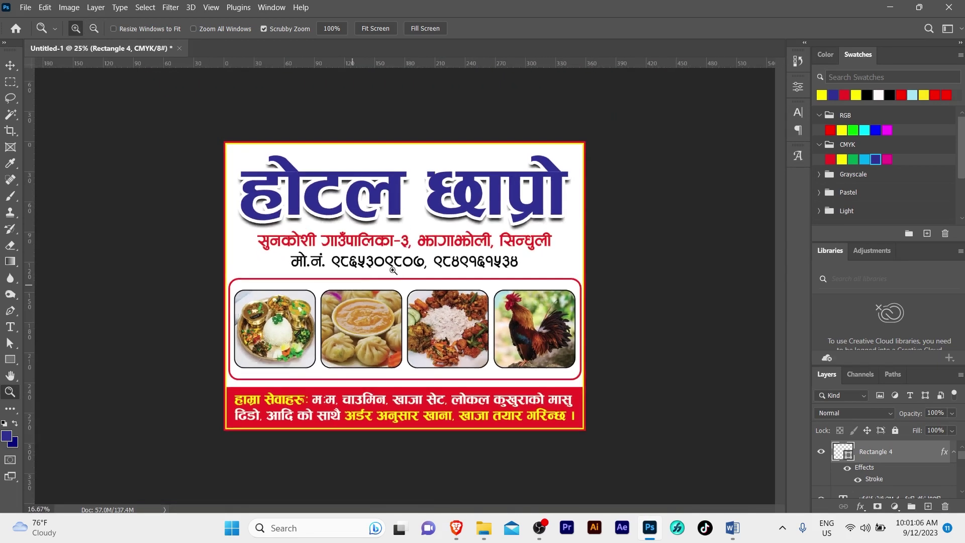
key("v")
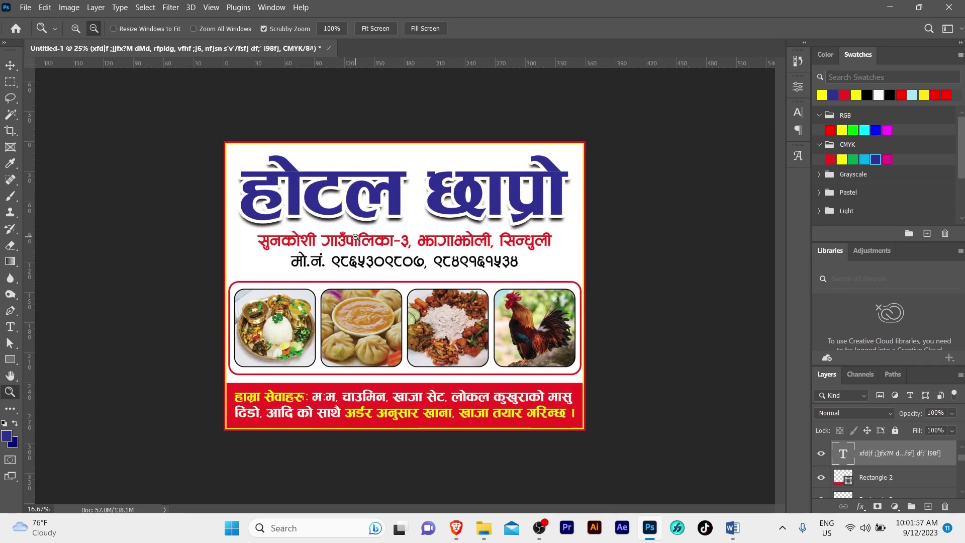
key("v")
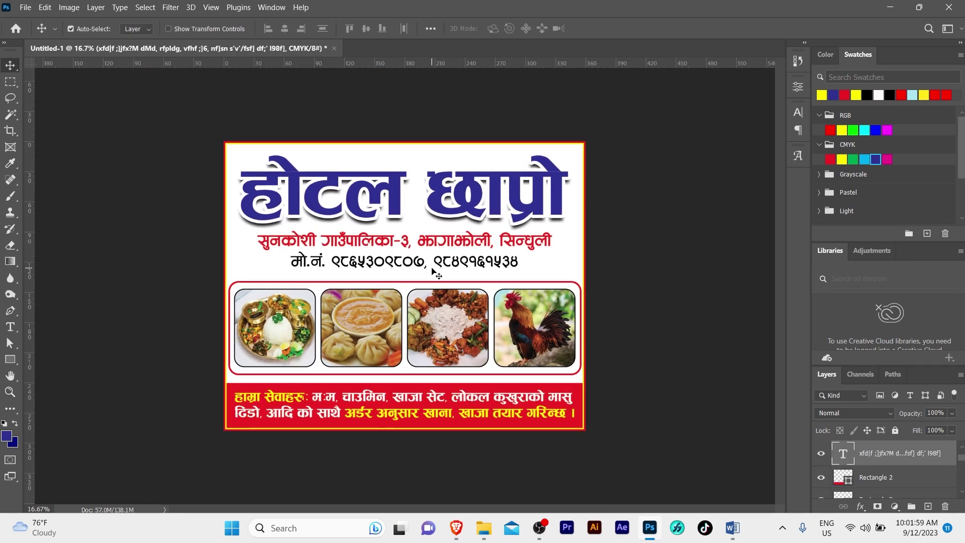